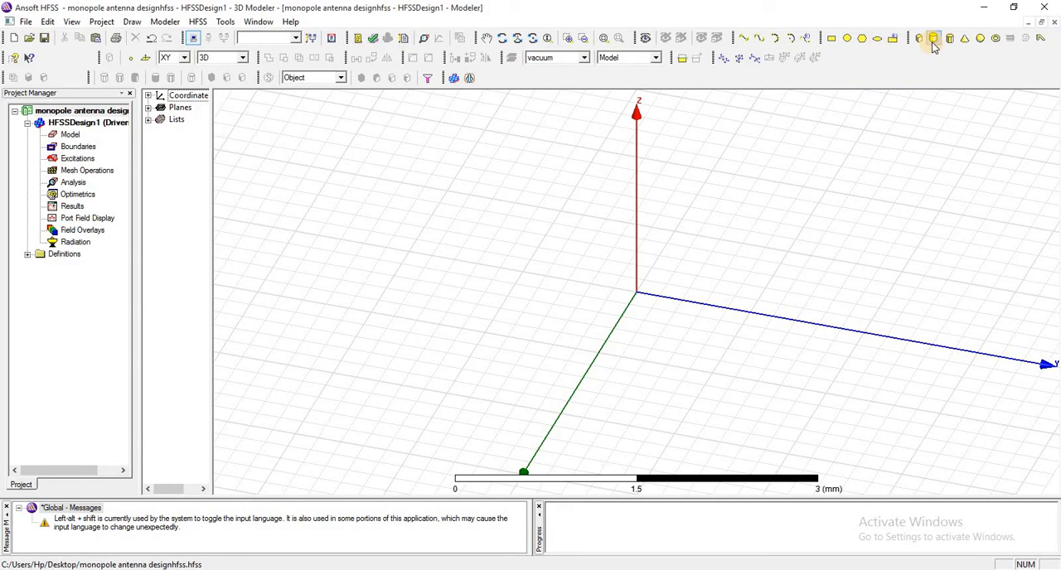
Draw a cylinder centred on the origin along Z, about 0.45 mm in radius and 1.4 mm high.
{"action": "left_click", "coordinate": [934, 39]}
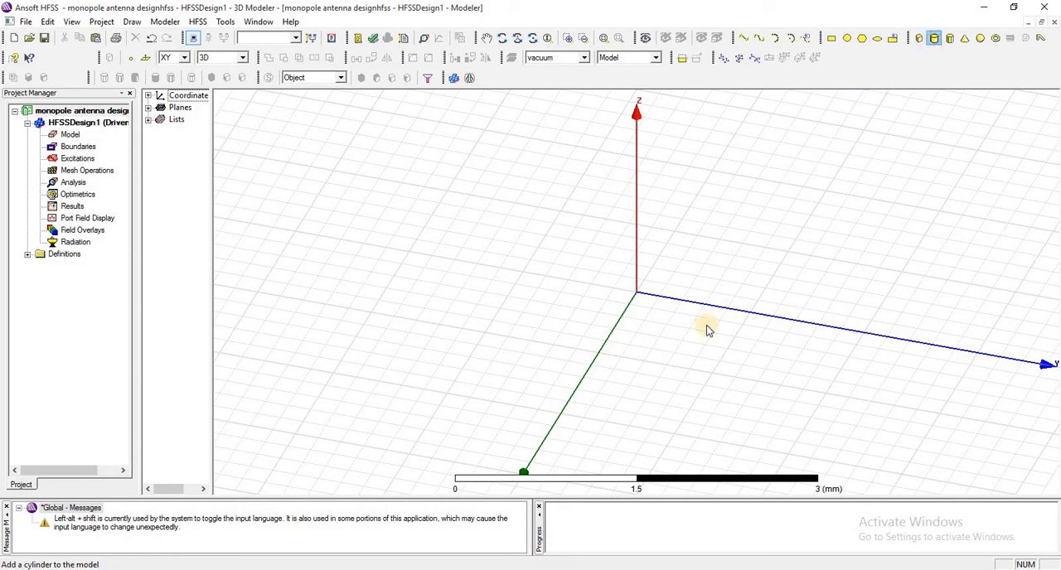
{"action": "left_click", "coordinate": [636, 297]}
{"action": "left_click", "coordinate": [646, 327]}
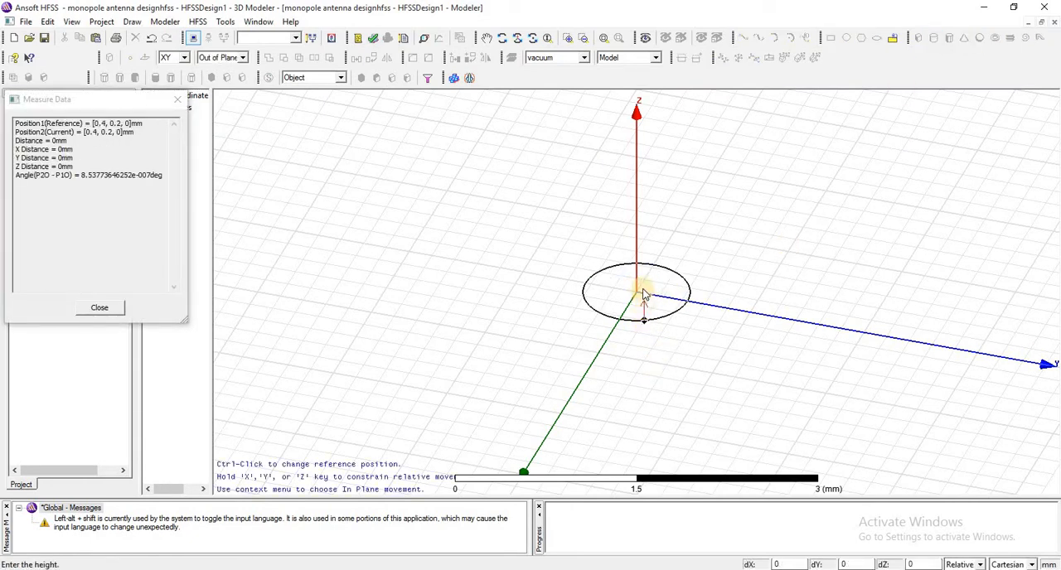
{"action": "left_click", "coordinate": [642, 170]}
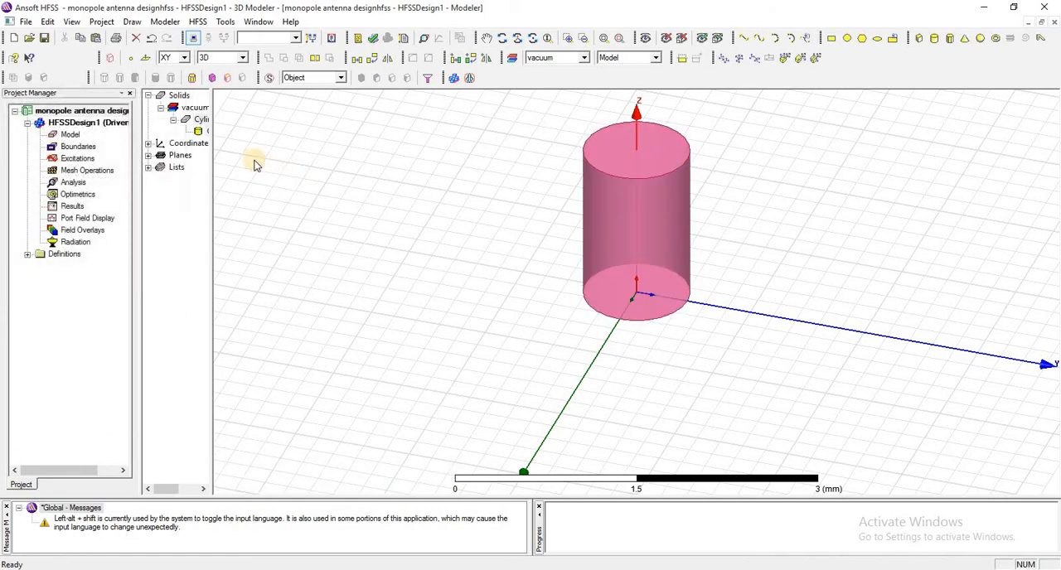
Rename the cylinder as monopole.
{"action": "left_click_drag", "start_coordinate": [329, 166], "coordinate": [322, 166]}
{"action": "double_click", "coordinate": [210, 120]}
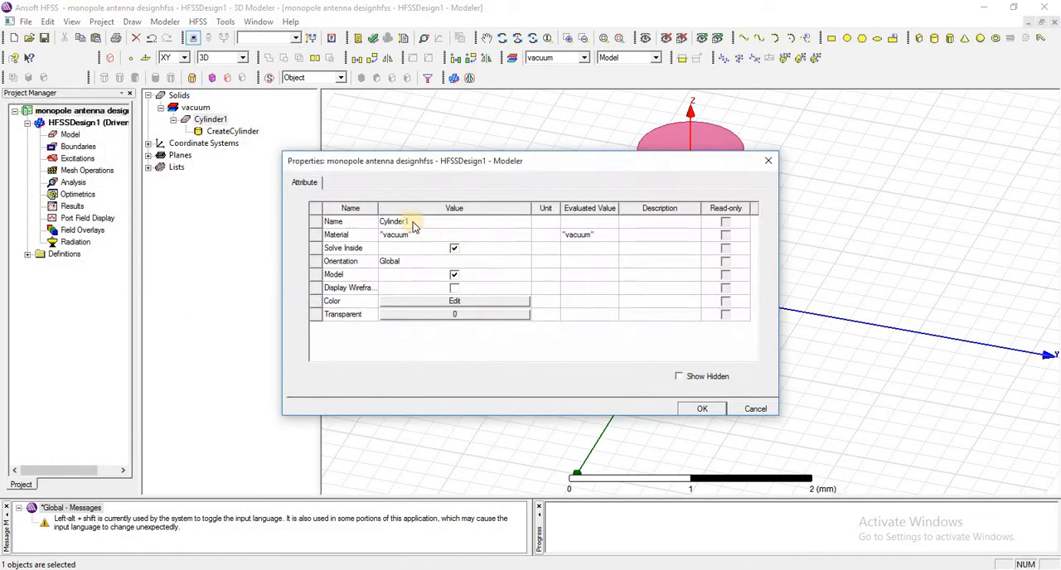
{"action": "left_click", "coordinate": [396, 222]}
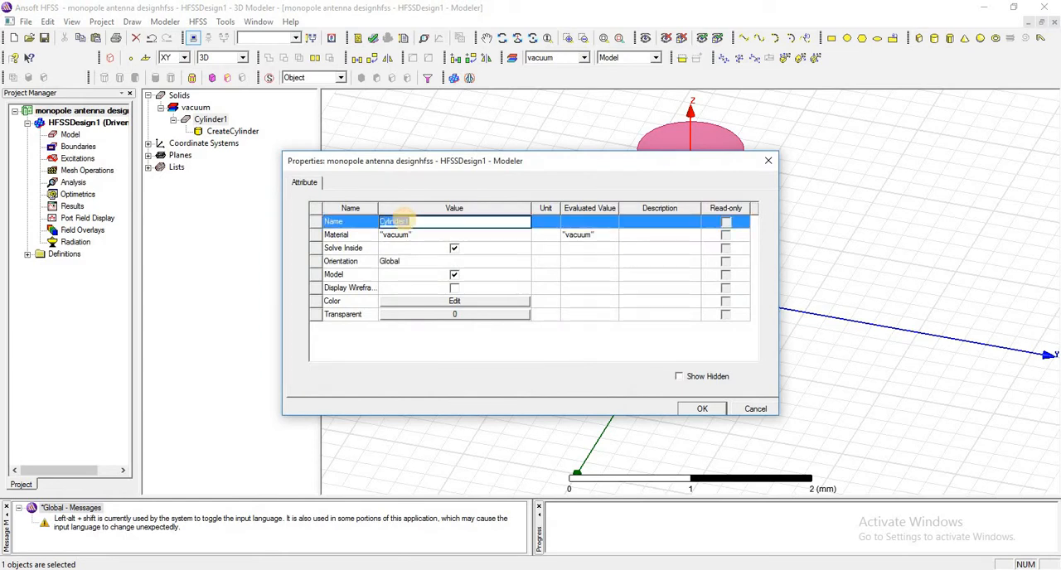
{"action": "type", "text": "monopole"}
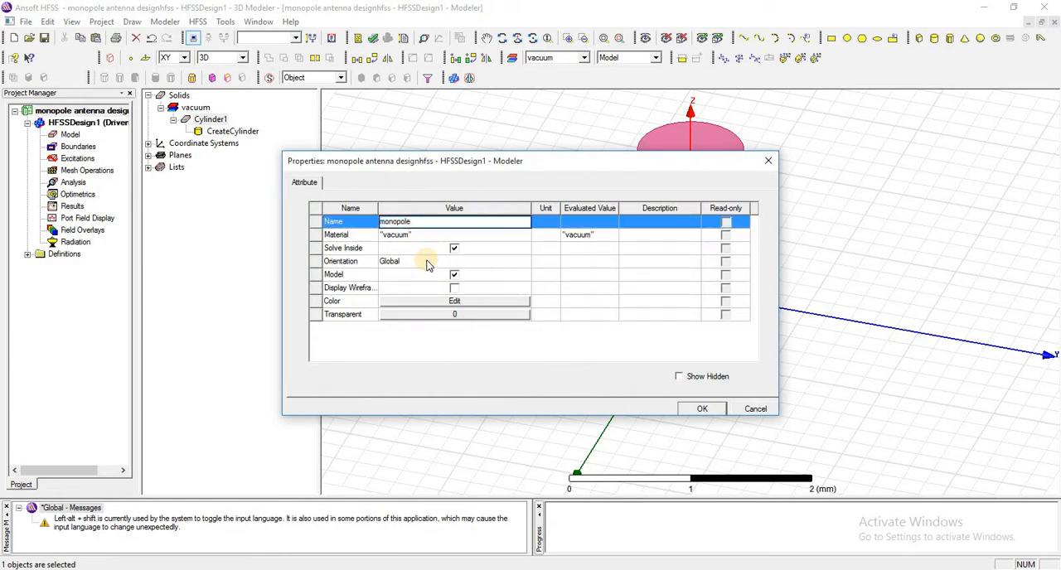
{"action": "left_click", "coordinate": [698, 412]}
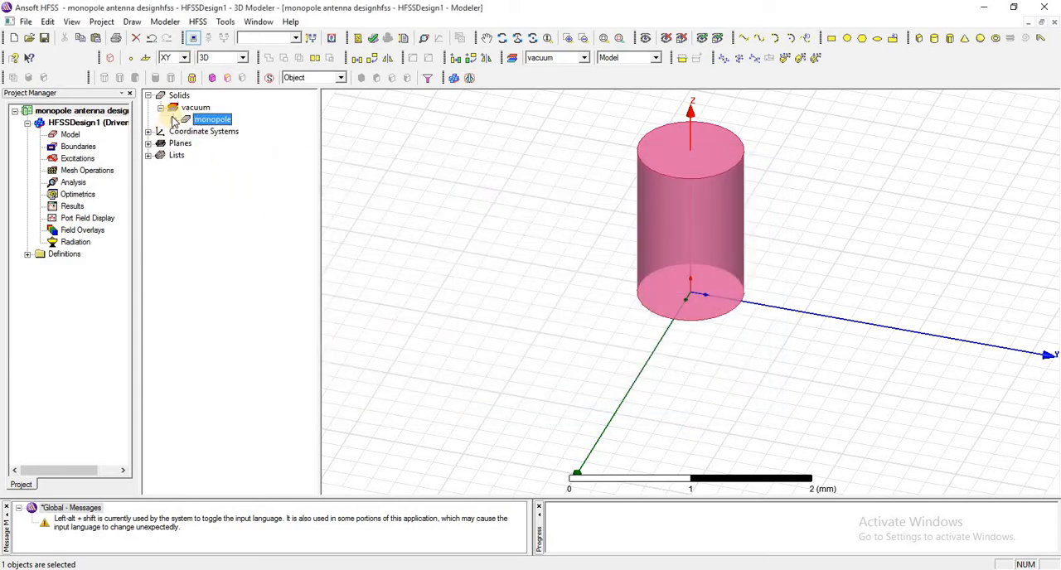
Set the monopole cylinder's center position to 0mm ,0mm ,PG and define the variable PG as 1.116mm.
{"action": "left_click", "coordinate": [173, 120]}
{"action": "left_click", "coordinate": [221, 133]}
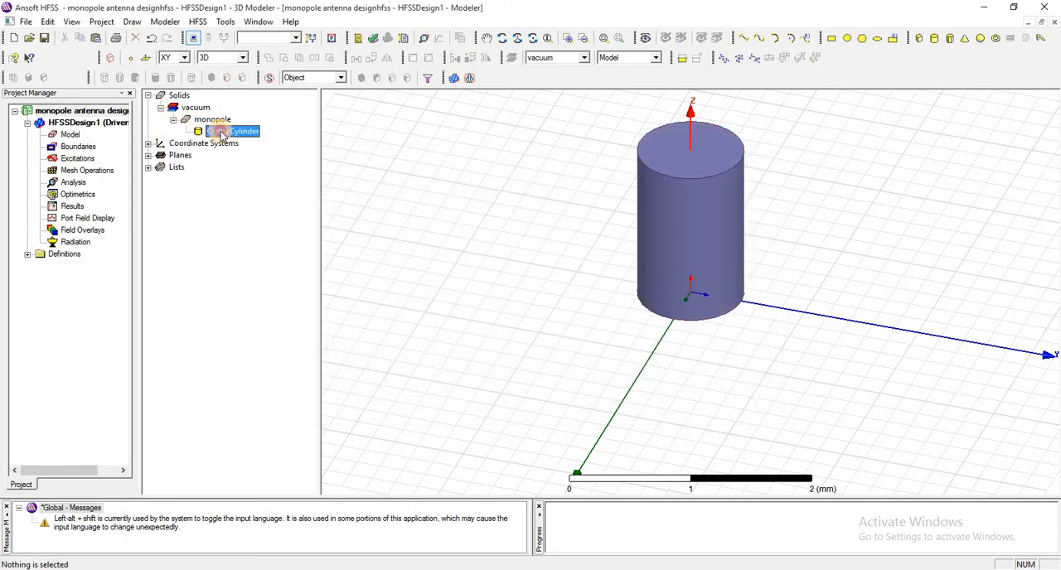
{"action": "double_click", "coordinate": [220, 132]}
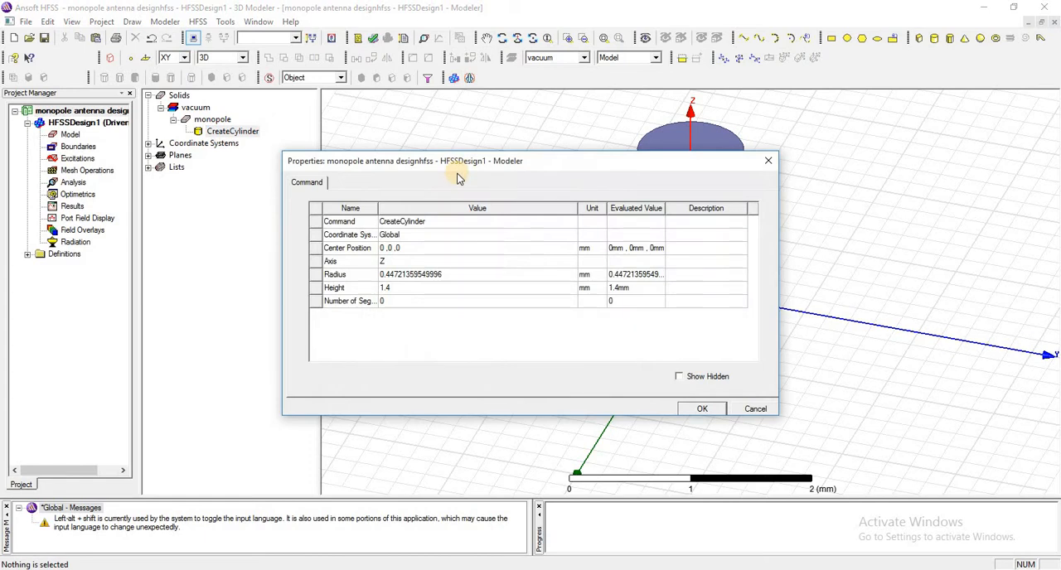
{"action": "left_click", "coordinate": [419, 249]}
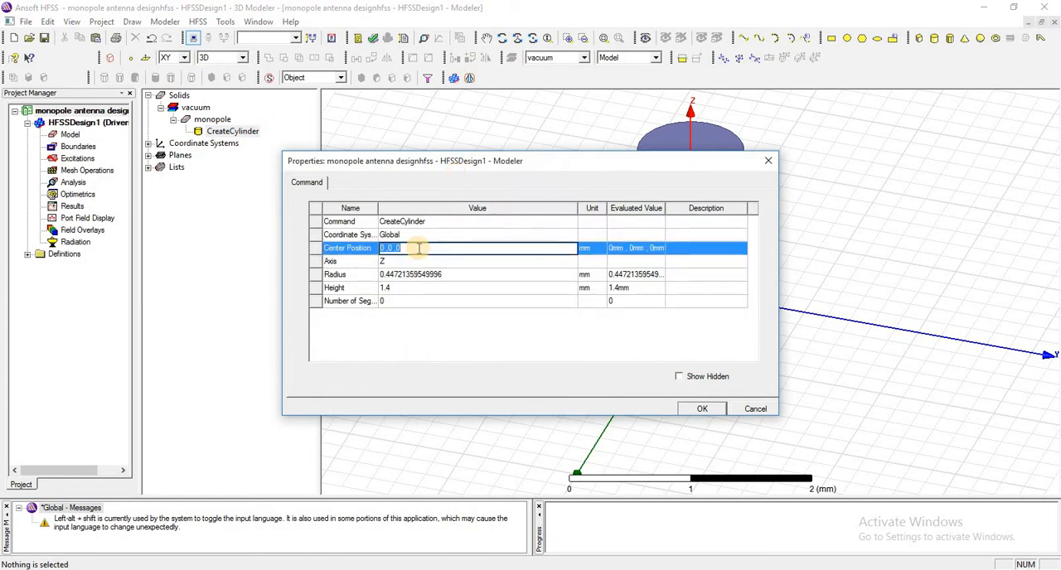
{"action": "type", "text": "1.116"}
{"action": "key", "text": "BackSpace"}
{"action": "key", "text": "BackSpace"}
{"action": "key", "text": "BackSpace"}
{"action": "key", "text": "BackSpace"}
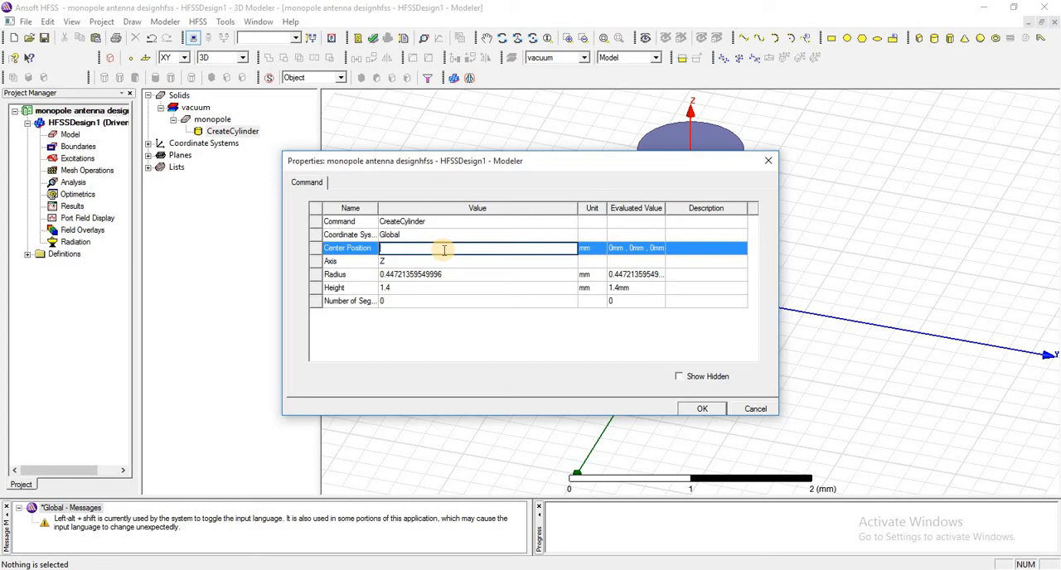
{"action": "type", "text": "0mm ,0mm ,PG"}
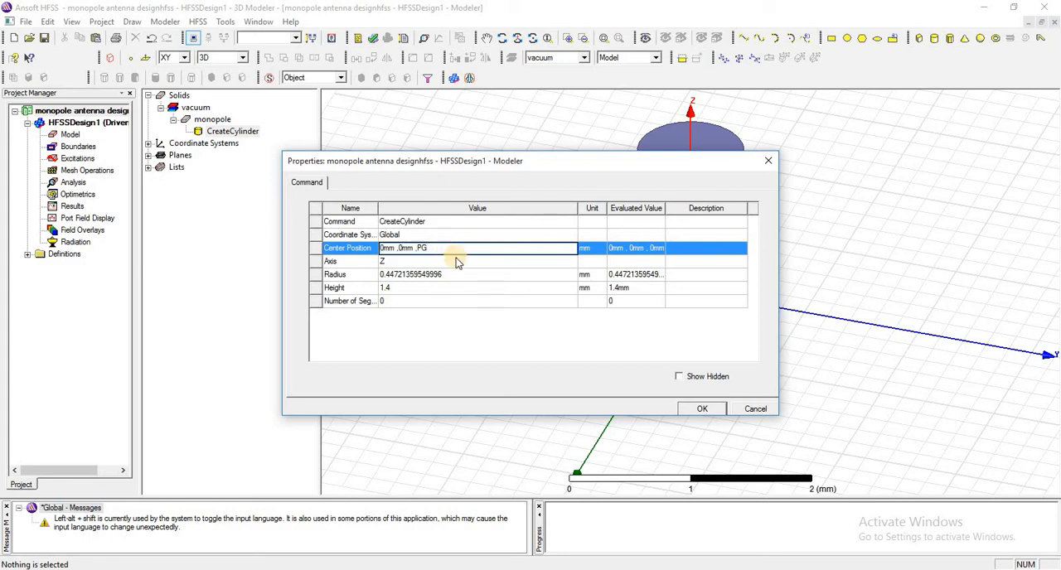
{"action": "key", "text": "Return"}
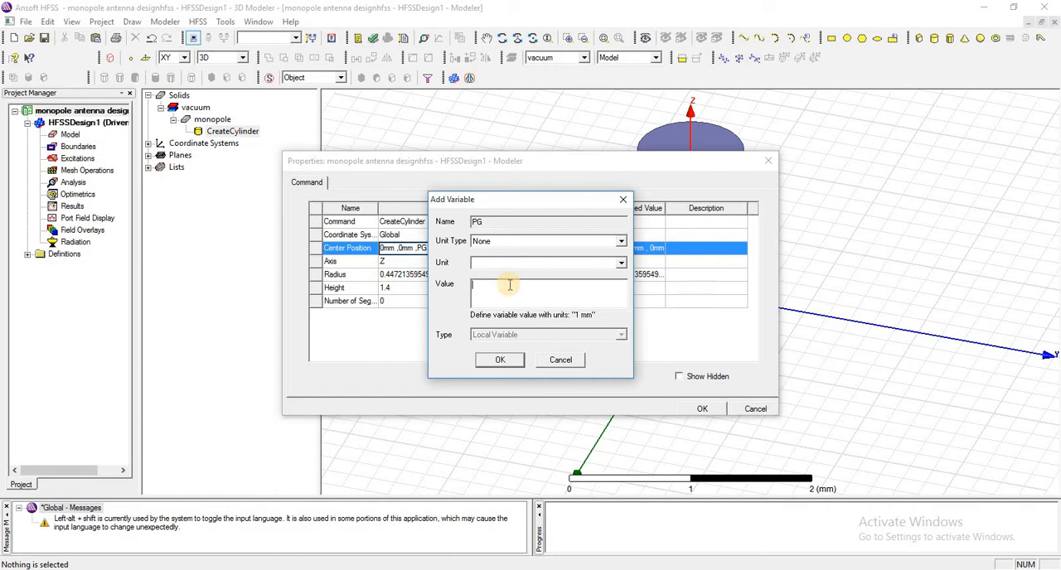
{"action": "type", "text": "1.116"}
{"action": "type", "text": "mm"}
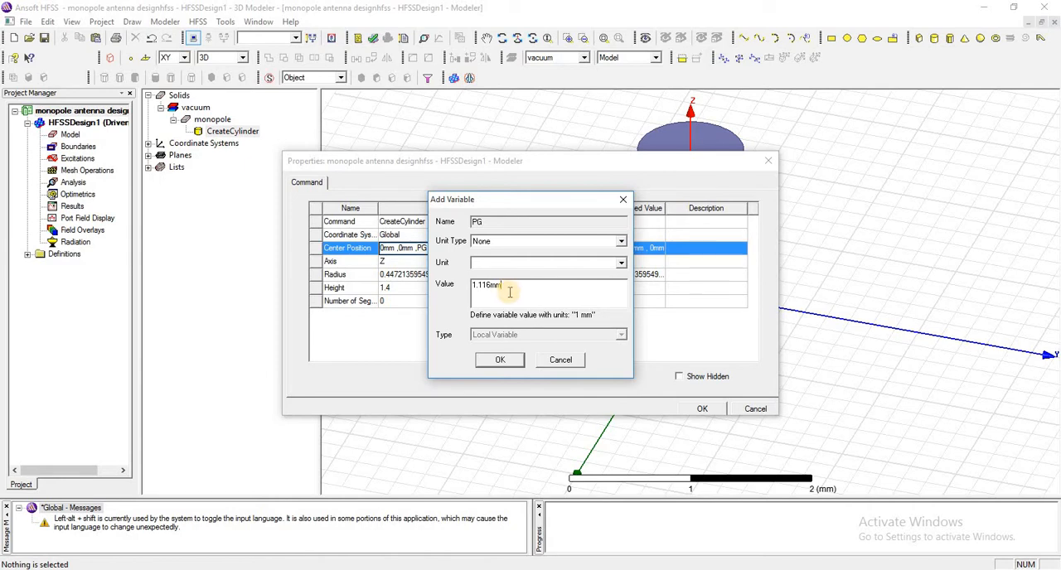
{"action": "left_click", "coordinate": [508, 361]}
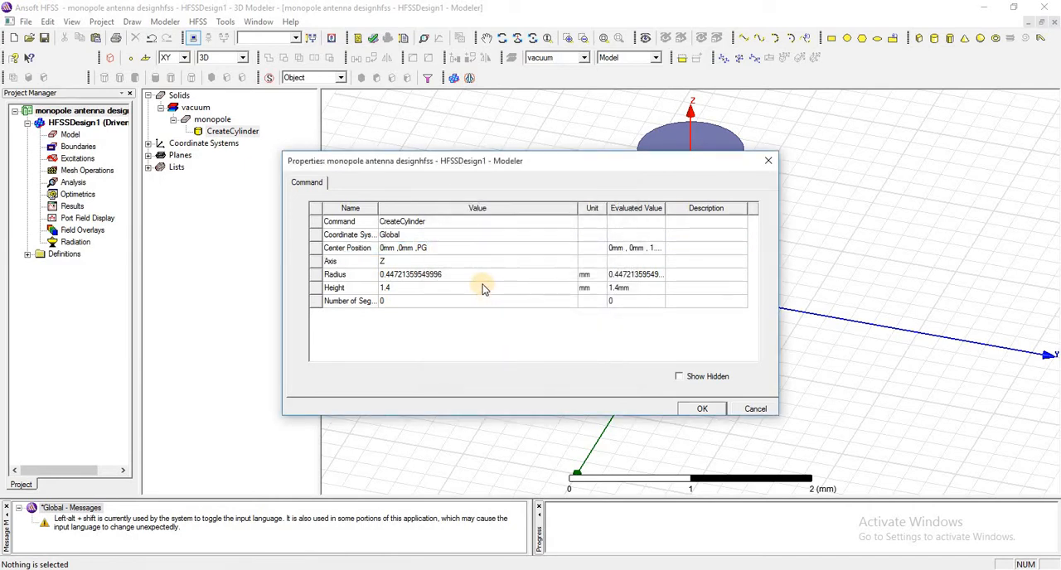
Set the monopole cylinder's radius to the variable MR and define MR as 1.116mm.
{"action": "left_click", "coordinate": [456, 273]}
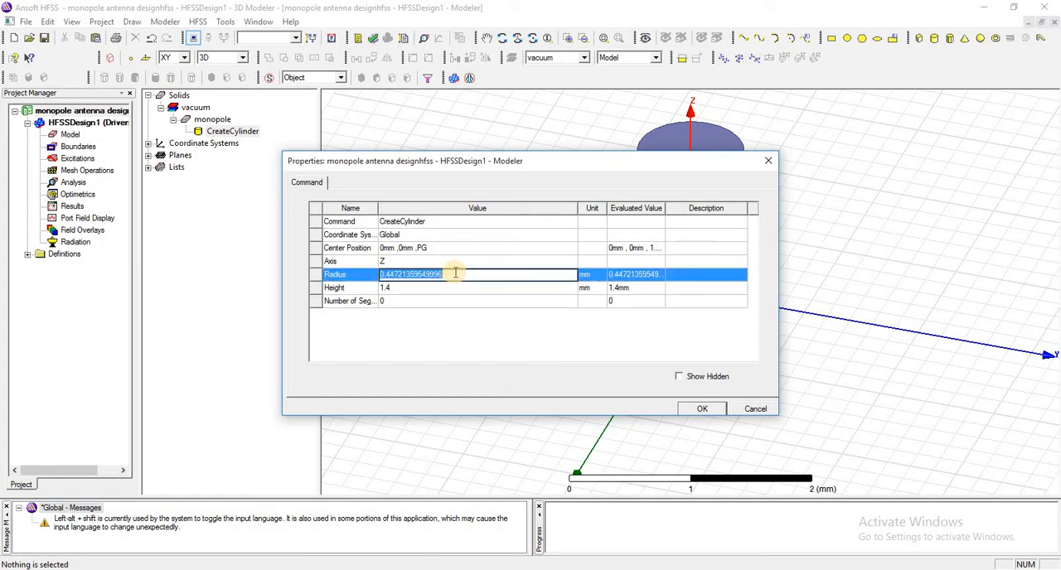
{"action": "type", "text": "MR"}
{"action": "key", "text": "Return"}
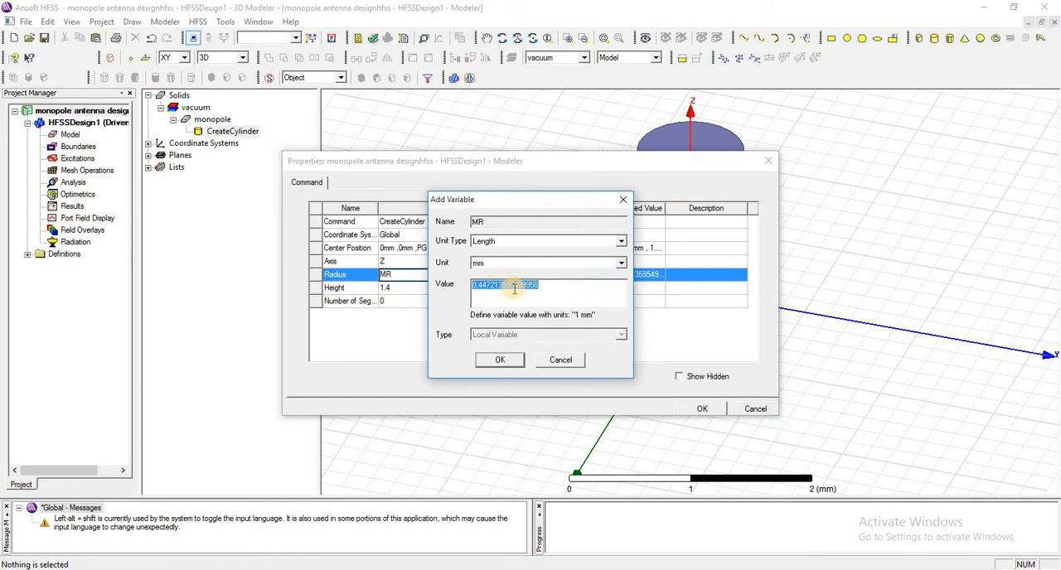
{"action": "key", "text": "BackSpace"}
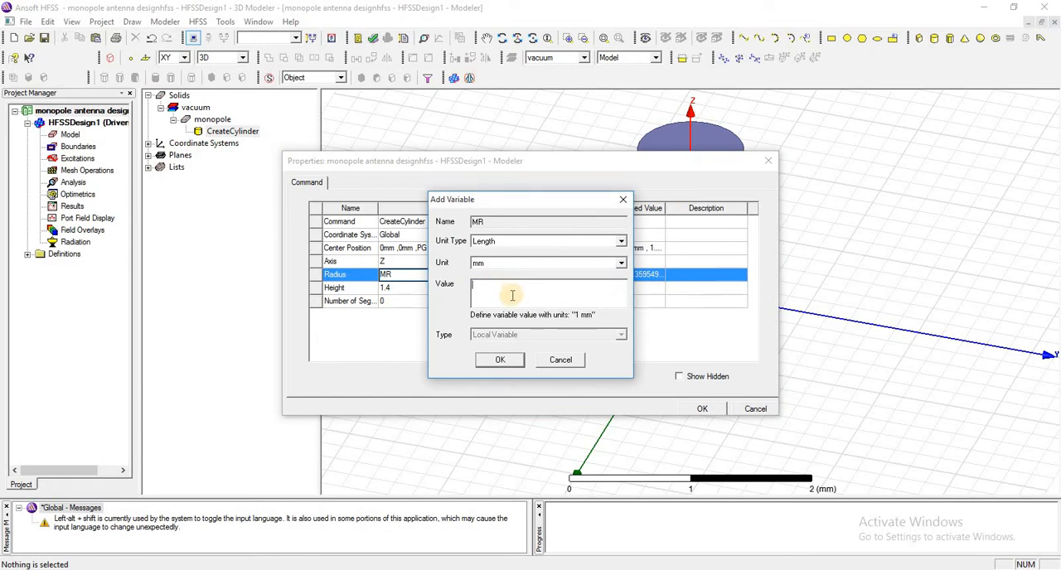
{"action": "type", "text": "1.116"}
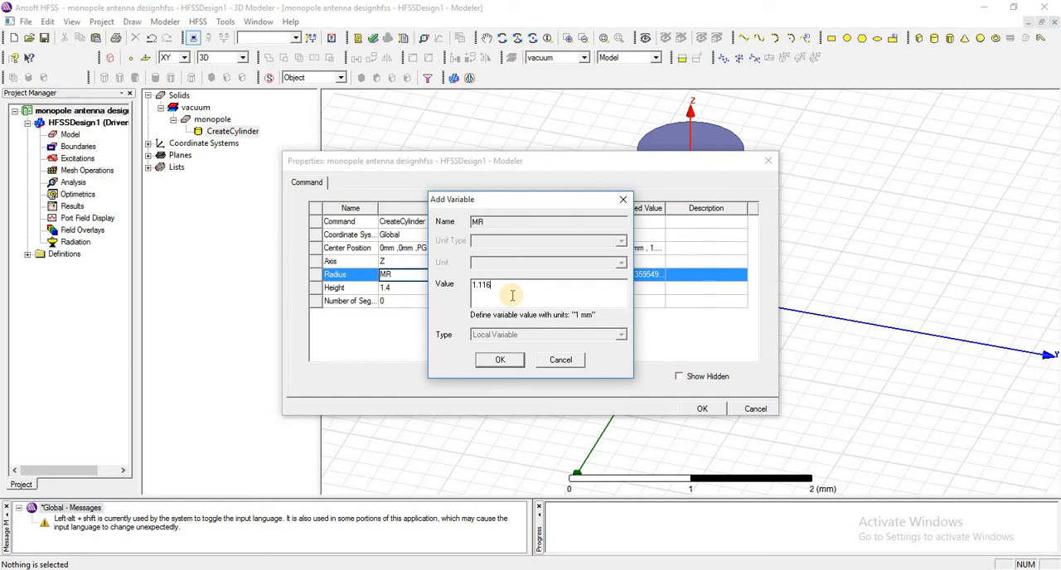
{"action": "type", "text": "mm"}
{"action": "left_click", "coordinate": [503, 362]}
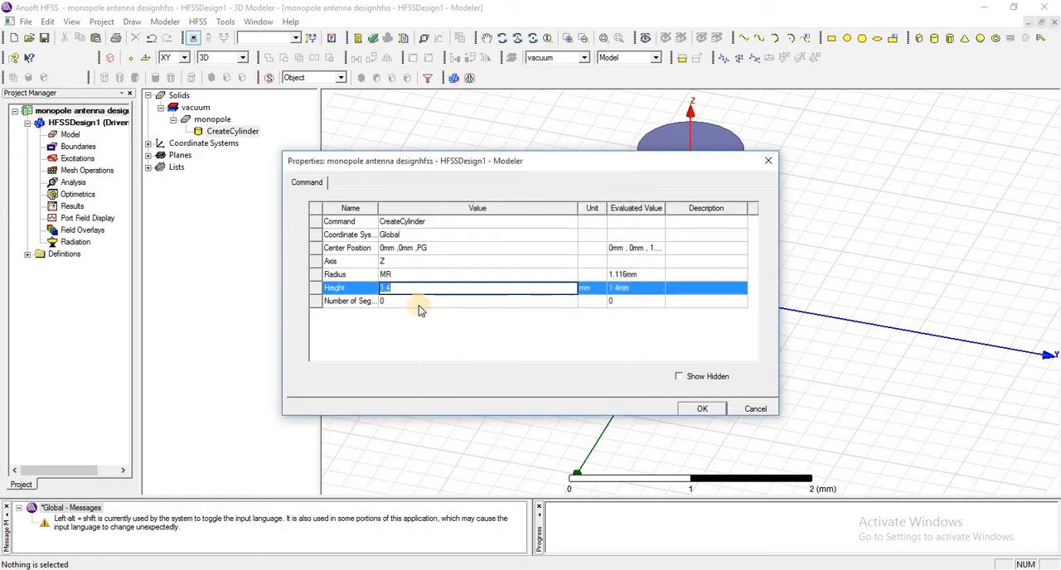
Set the cylinder's height to ML-PG, define the variable ML as 36mm, and apply the cylinder's properties.
{"action": "type", "text": "ML-PG"}
{"action": "key", "text": "Return"}
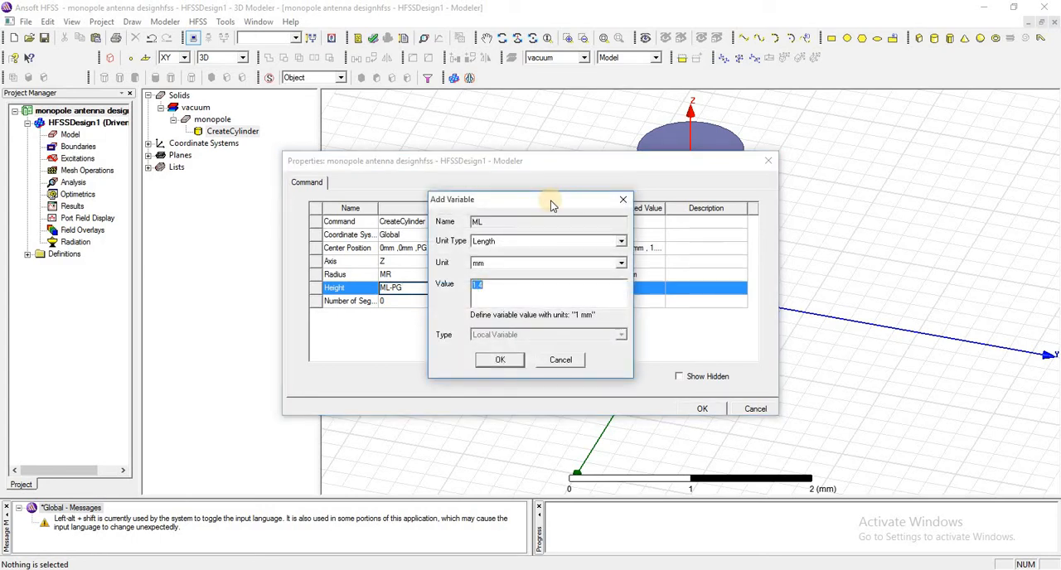
{"action": "left_click", "coordinate": [492, 291]}
{"action": "left_click_drag", "start_coordinate": [493, 289], "coordinate": [464, 287]}
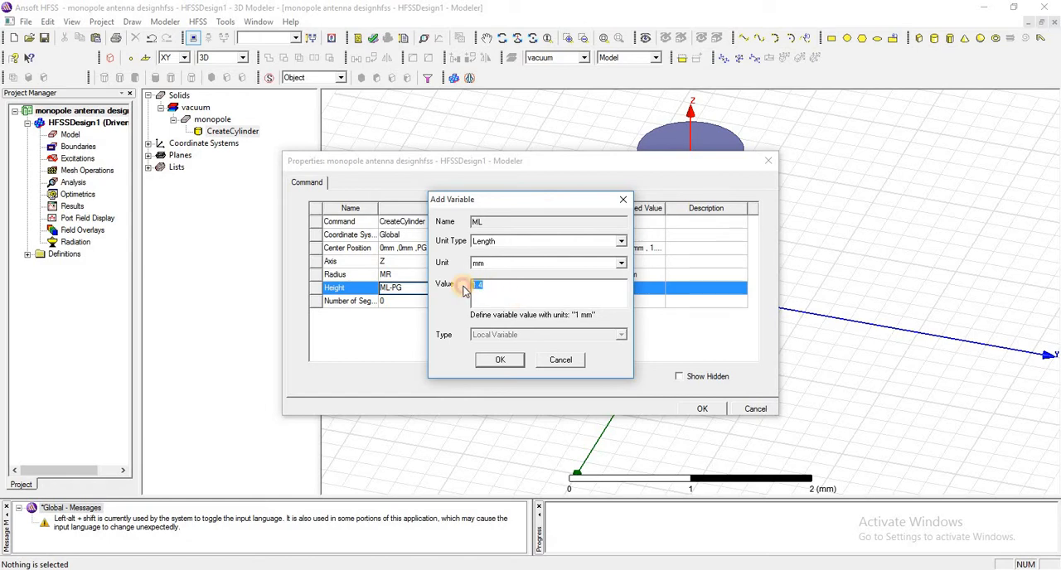
{"action": "type", "text": "38"}
{"action": "type", "text": "mm"}
{"action": "left_click", "coordinate": [503, 360]}
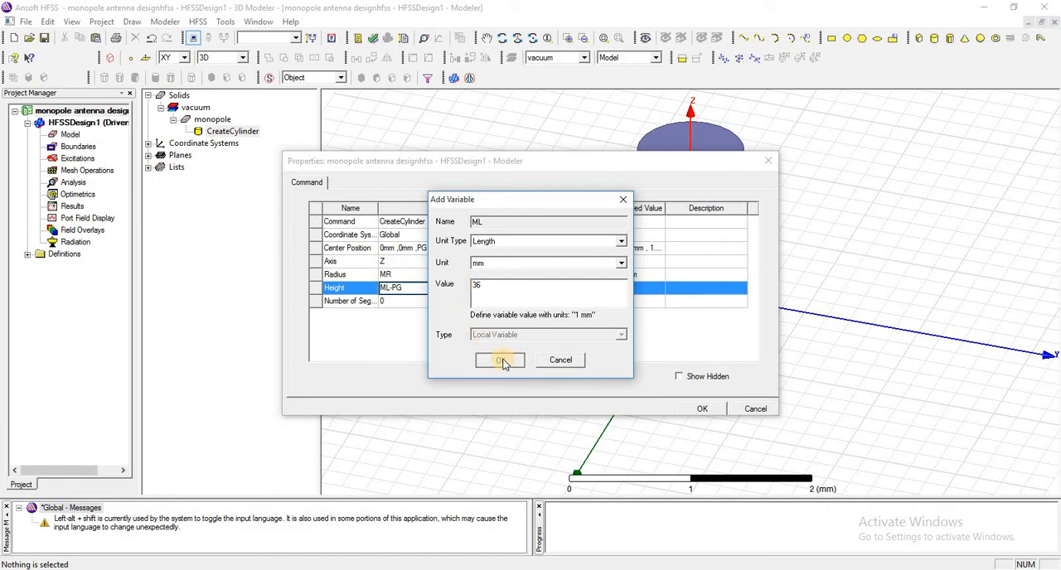
{"action": "left_click", "coordinate": [702, 408]}
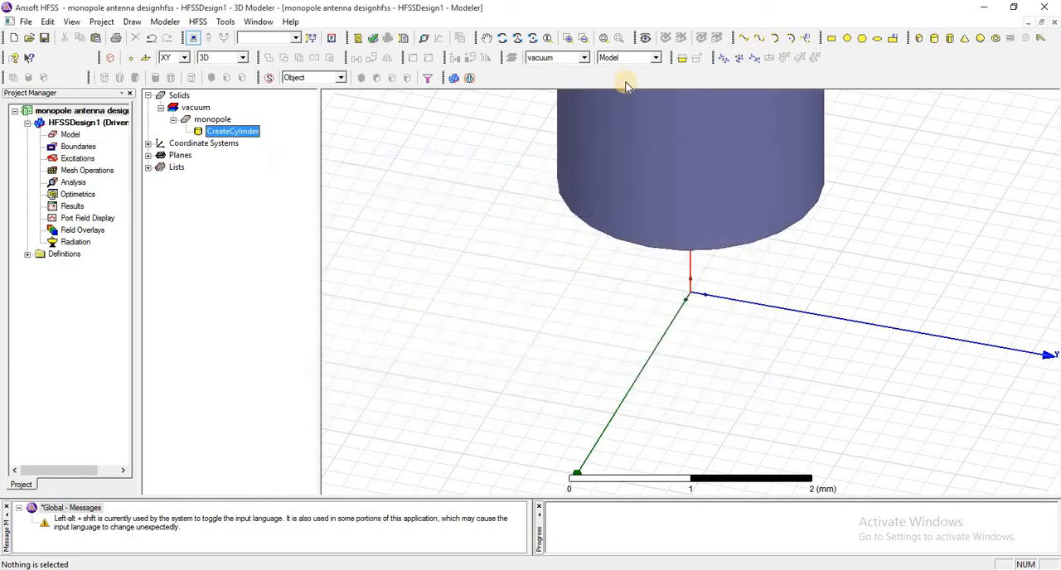
Draw a rectangle on the XY plane from -24, -22, 0, about 16 mm in X by 14 mm in Y.
{"action": "left_click", "coordinate": [604, 38]}
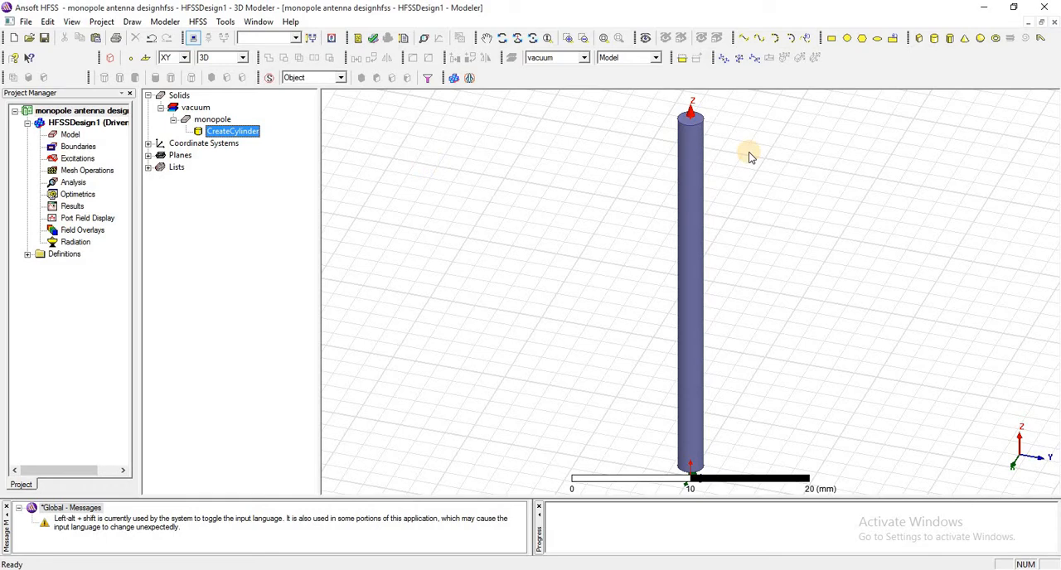
{"action": "left_click", "coordinate": [828, 43]}
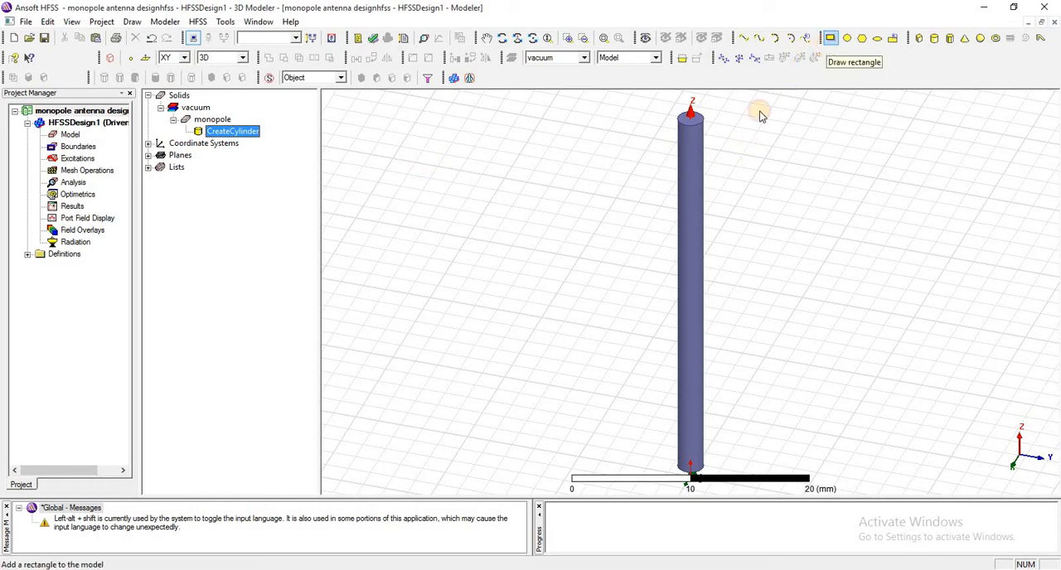
{"action": "left_click", "coordinate": [531, 293]}
{"action": "left_click", "coordinate": [628, 413]}
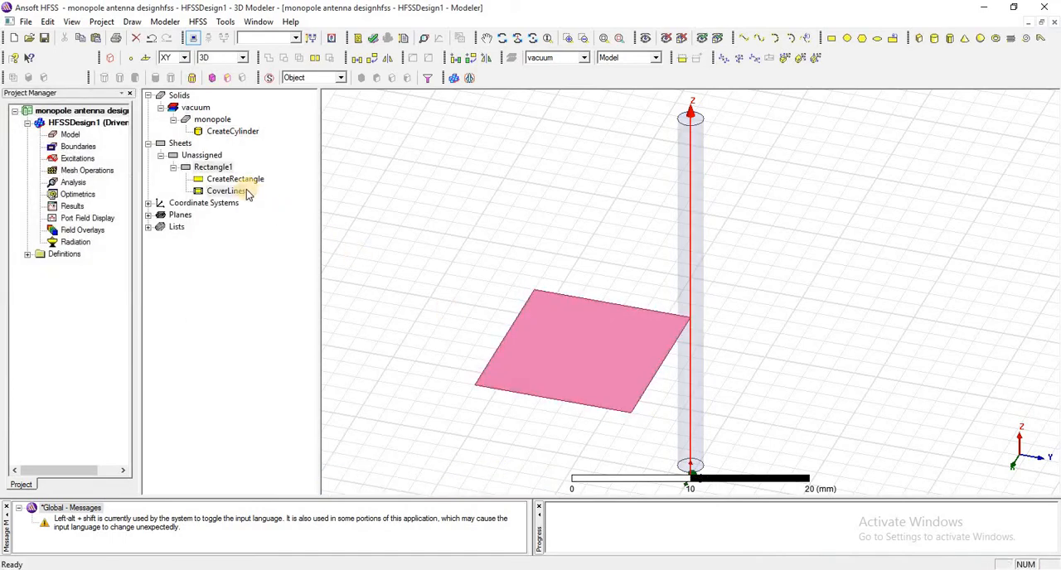
Try to rename the rectangle sheet as "ground plane".
{"action": "left_click", "coordinate": [210, 168]}
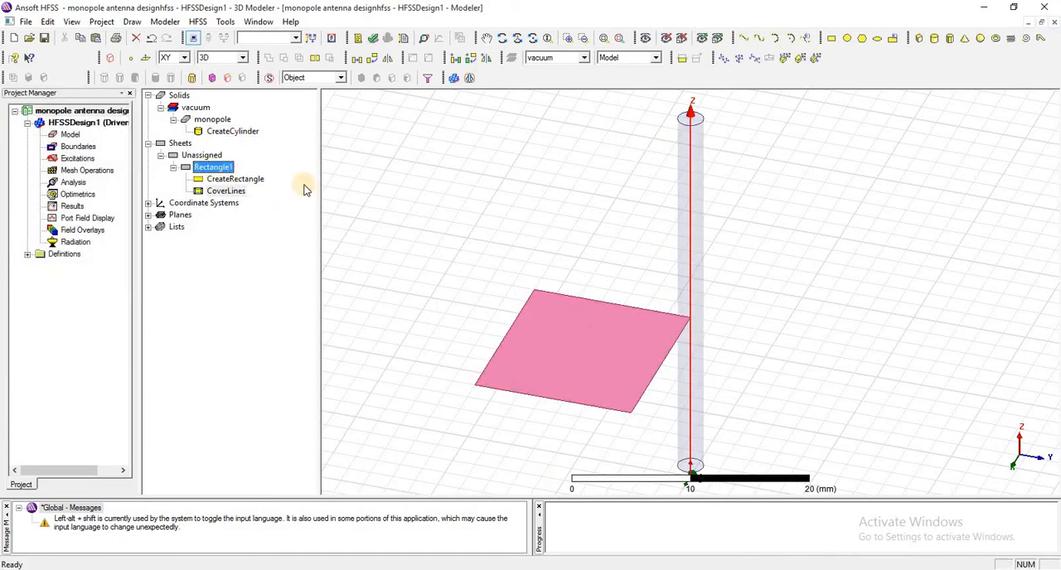
{"action": "double_click", "coordinate": [418, 221]}
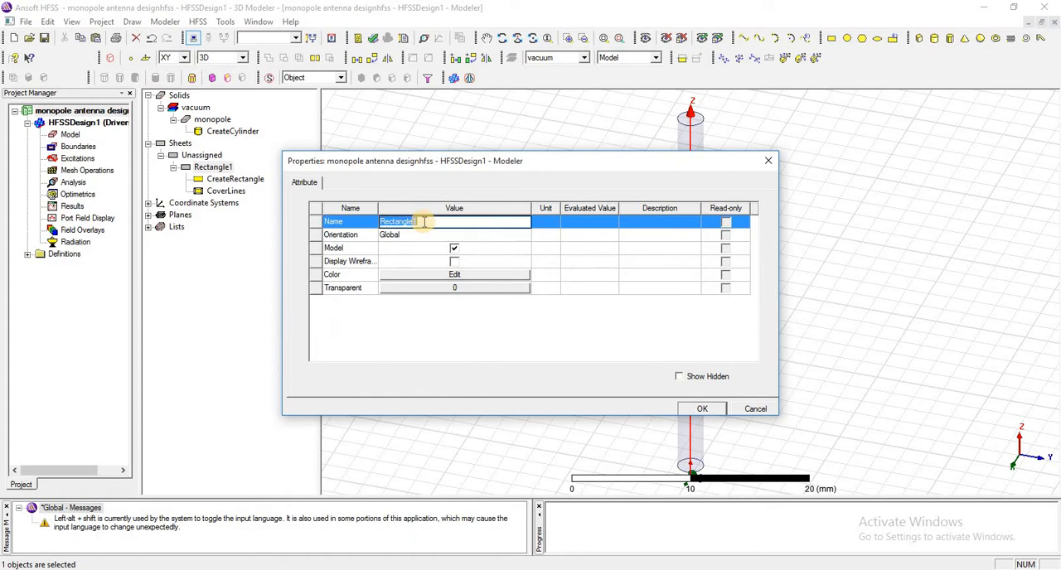
{"action": "type", "text": "ground plane"}
{"action": "left_click", "coordinate": [701, 408]}
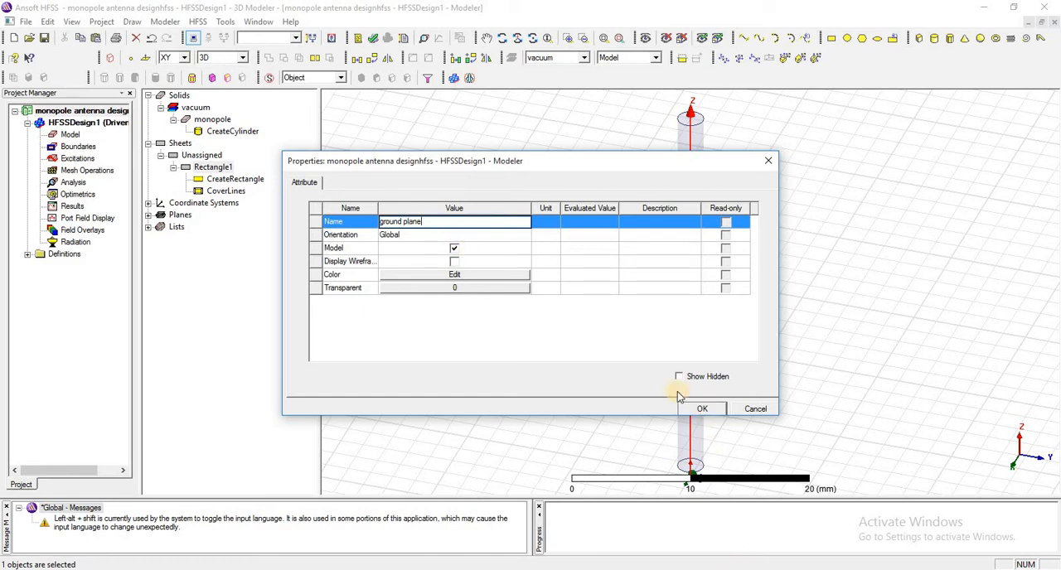
Rename the rectangle sheet as ground.
{"action": "left_click", "coordinate": [213, 168]}
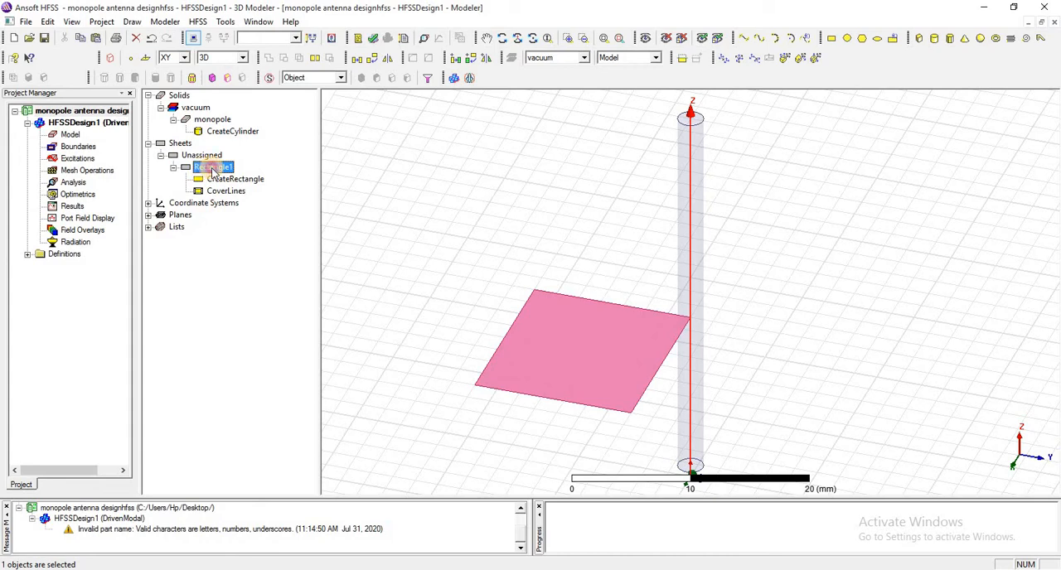
{"action": "double_click", "coordinate": [213, 169]}
{"action": "left_click", "coordinate": [434, 221]}
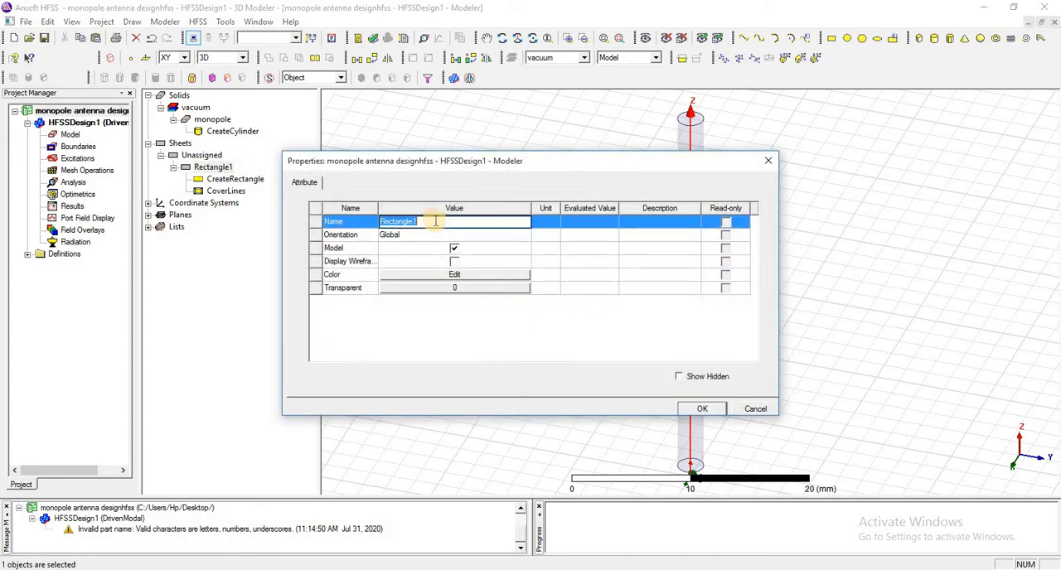
{"action": "type", "text": "ground"}
{"action": "left_click", "coordinate": [701, 410]}
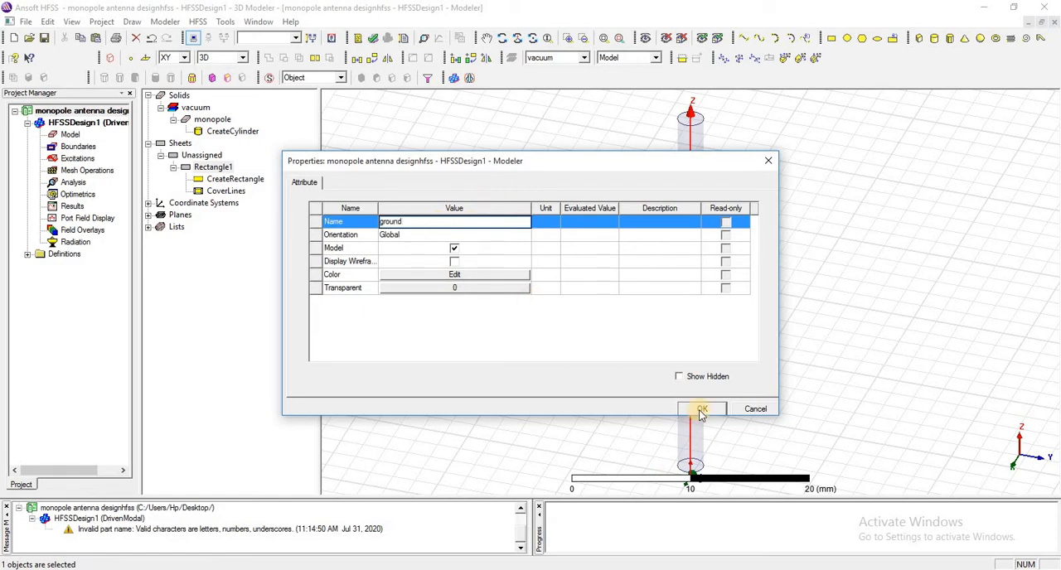
Set the ground rectangle's position to -PL/2, -PL/2, 0mm and define the variable PL as 110mm.
{"action": "left_click", "coordinate": [173, 168]}
{"action": "double_click", "coordinate": [222, 178]}
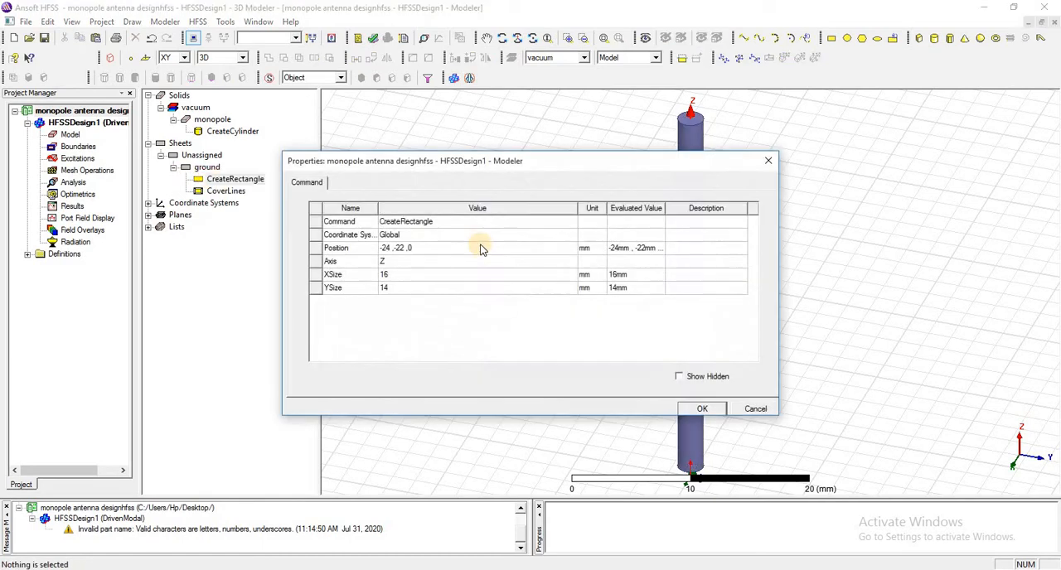
{"action": "type", "text": "-PL/2 ,-PL/2 ,0mm"}
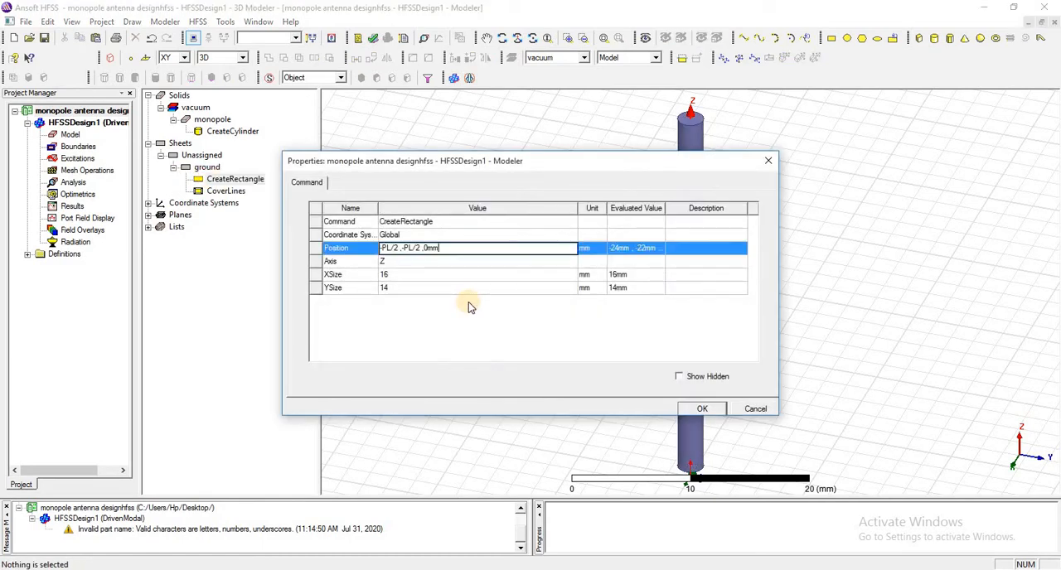
{"action": "left_click", "coordinate": [469, 305]}
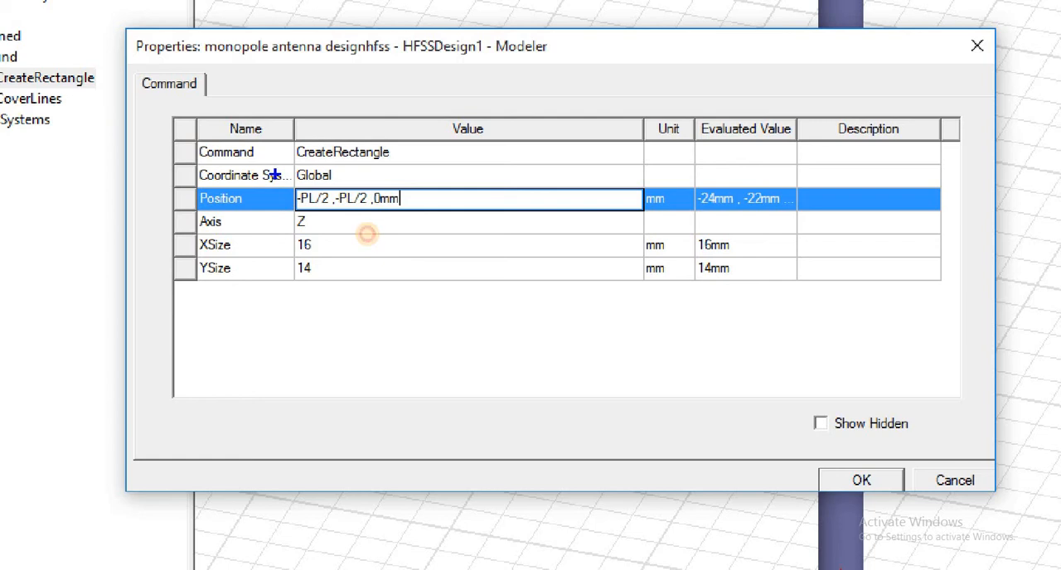
{"action": "left_click_drag", "start_coordinate": [275, 175], "coordinate": [379, 249]}
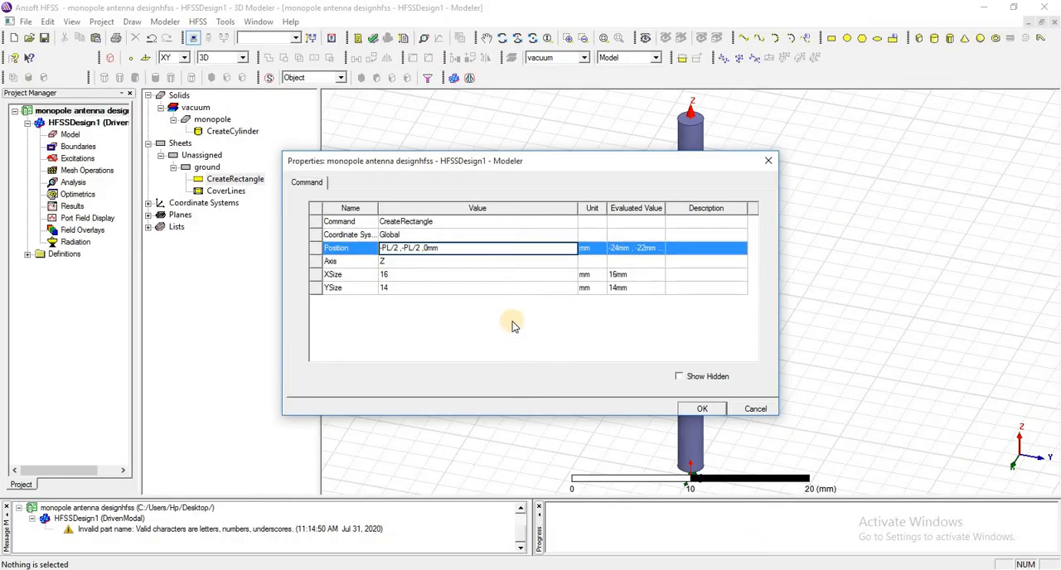
{"action": "left_click", "coordinate": [511, 326]}
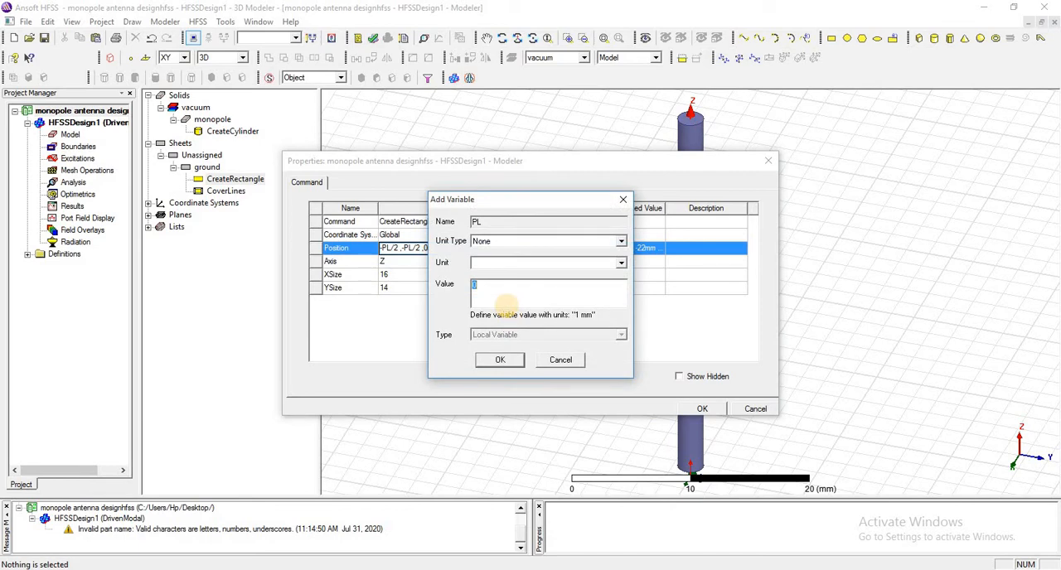
{"action": "type", "text": "110mm"}
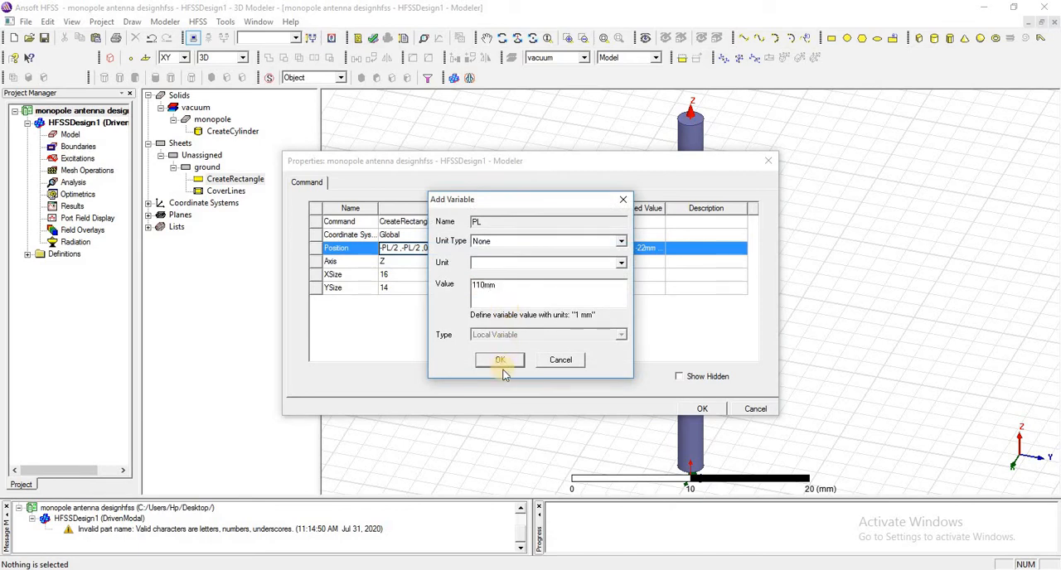
{"action": "left_click", "coordinate": [502, 361]}
{"action": "left_click", "coordinate": [501, 361]}
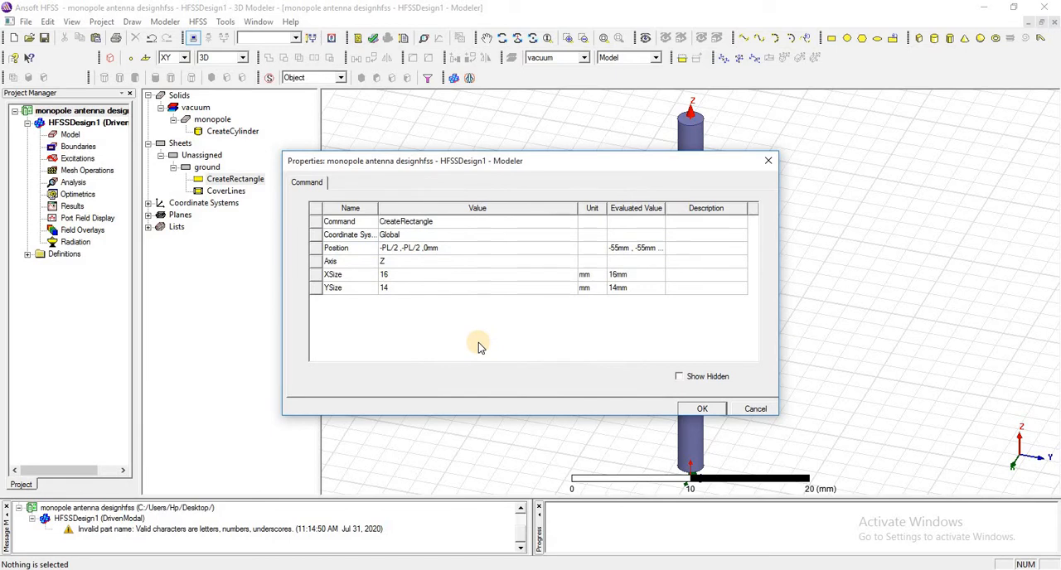
Set the ground rectangle's XSize and YSize both to PL and apply its properties.
{"action": "left_click", "coordinate": [406, 277]}
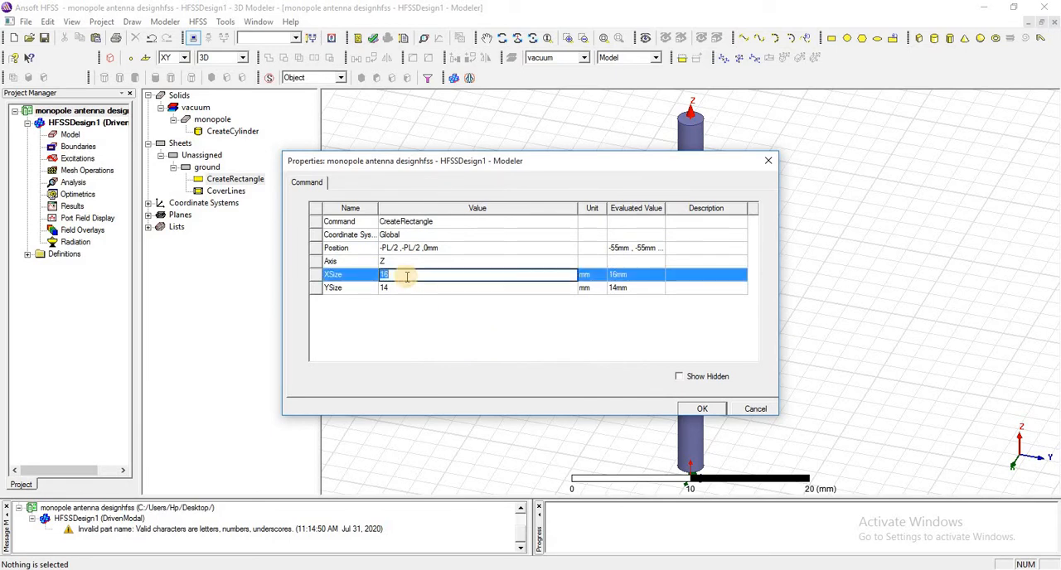
{"action": "type", "text": "PL"}
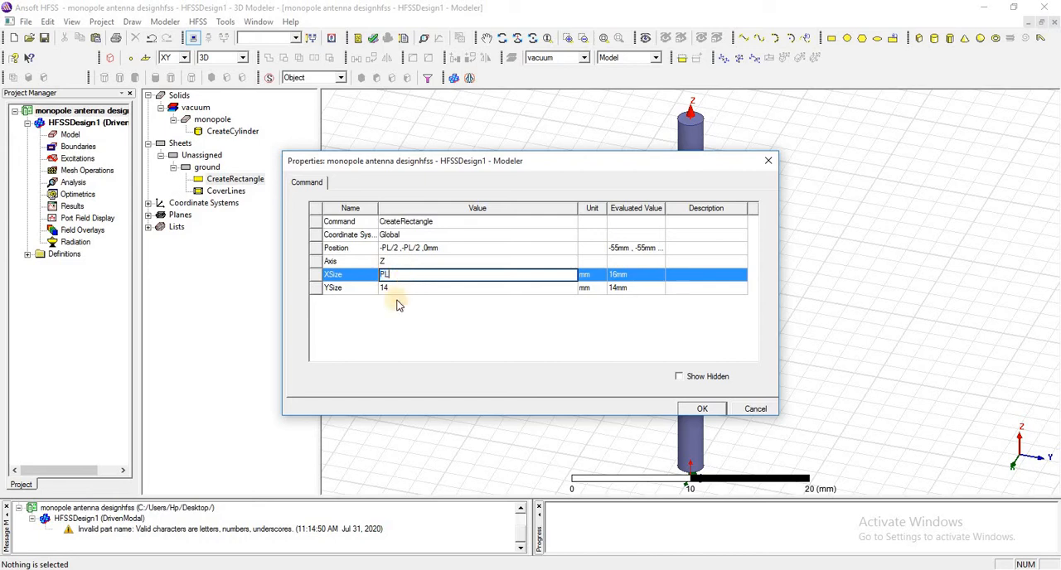
{"action": "left_click", "coordinate": [399, 288]}
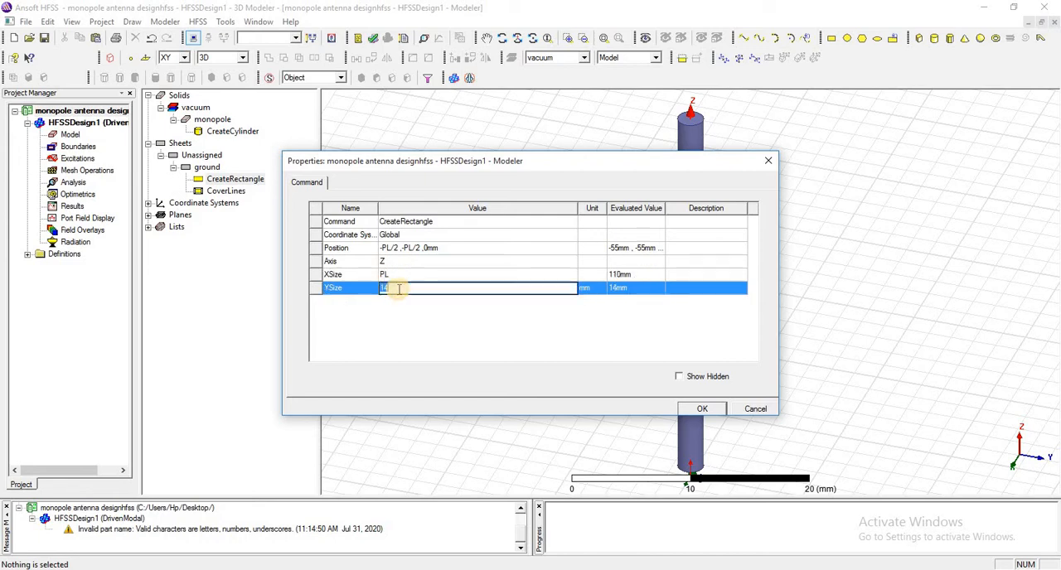
{"action": "type", "text": "PL"}
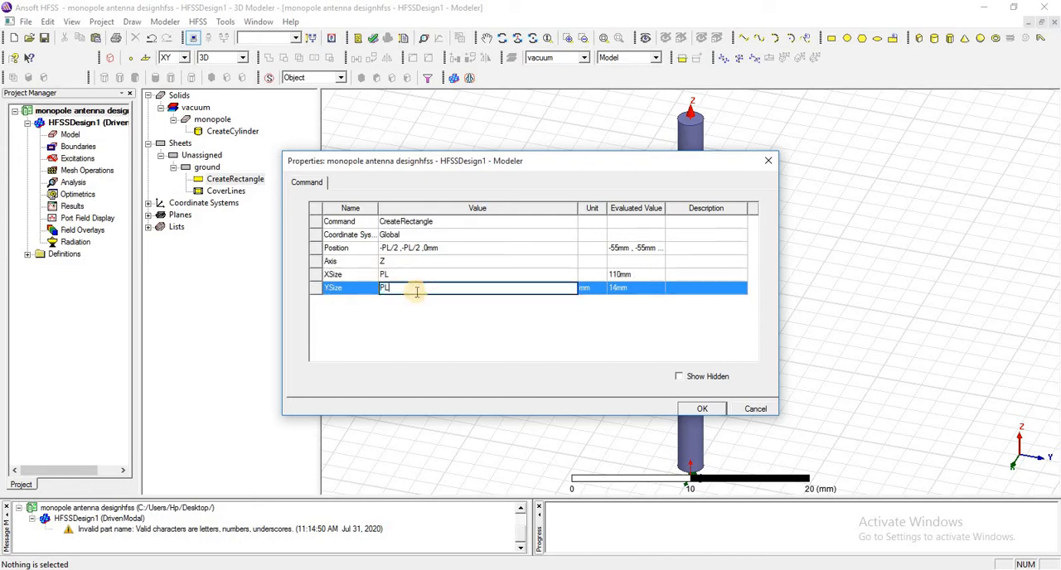
{"action": "left_click", "coordinate": [702, 410]}
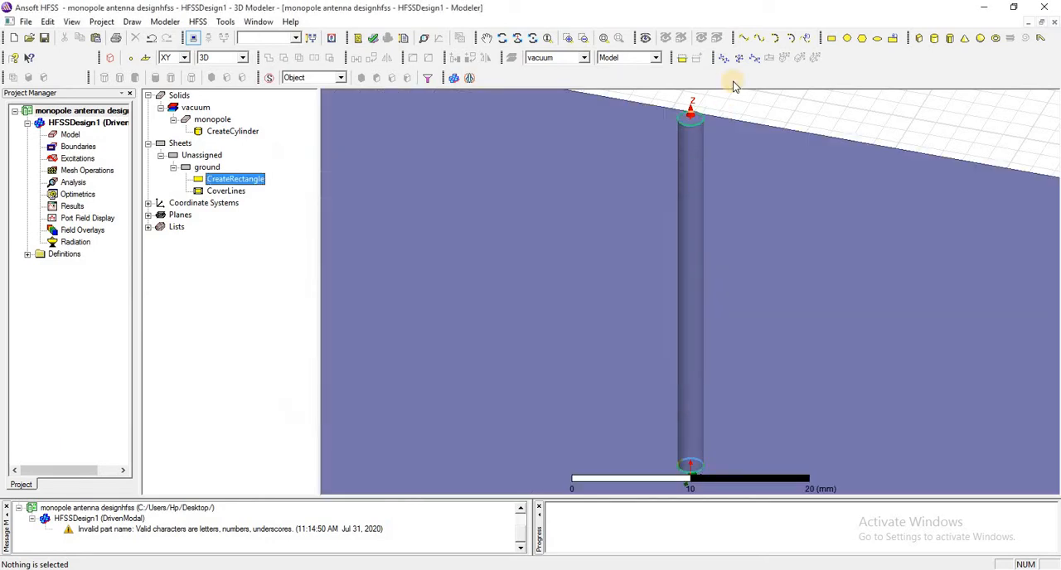
Draw a rectangle on the YZ plane near the cylinder's base from 0, -2, 2.5, about 2 mm in Y by -2 mm in Z.
{"action": "left_click", "coordinate": [605, 38]}
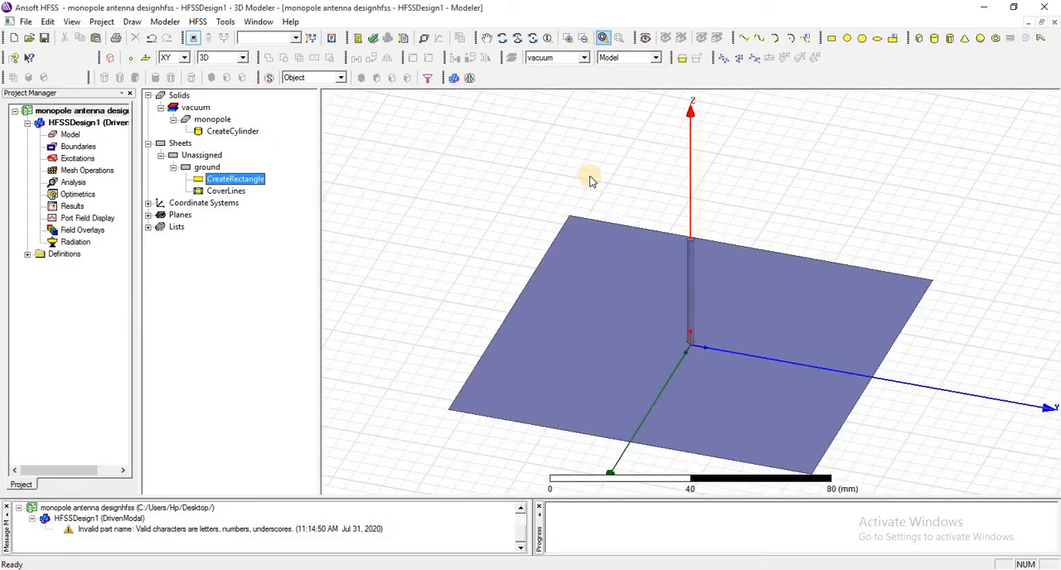
{"action": "left_click", "coordinate": [502, 38]}
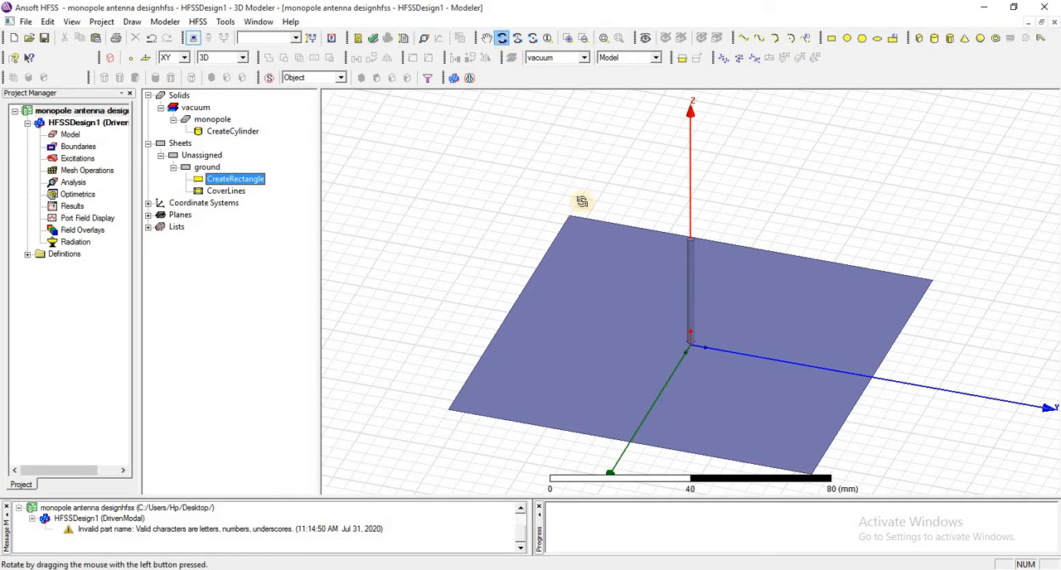
{"action": "mouse_move", "coordinate": [605, 228]}
{"action": "left_mouse_down"}
{"action": "mouse_move", "coordinate": [626, 233]}
{"action": "mouse_move", "coordinate": [622, 224]}
{"action": "left_mouse_up"}
{"action": "left_click", "coordinate": [569, 38]}
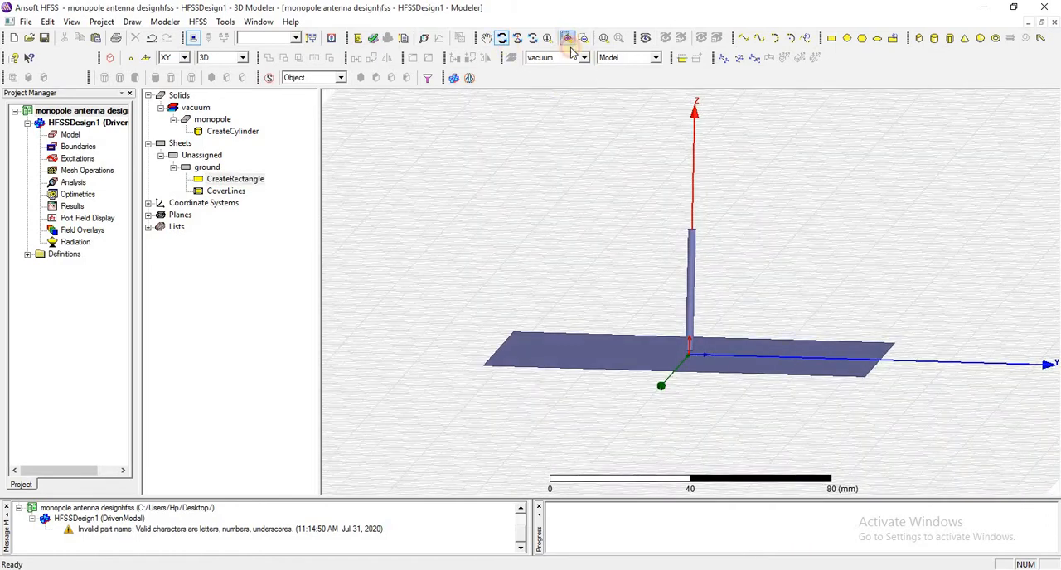
{"action": "left_click_drag", "start_coordinate": [658, 334], "coordinate": [709, 379]}
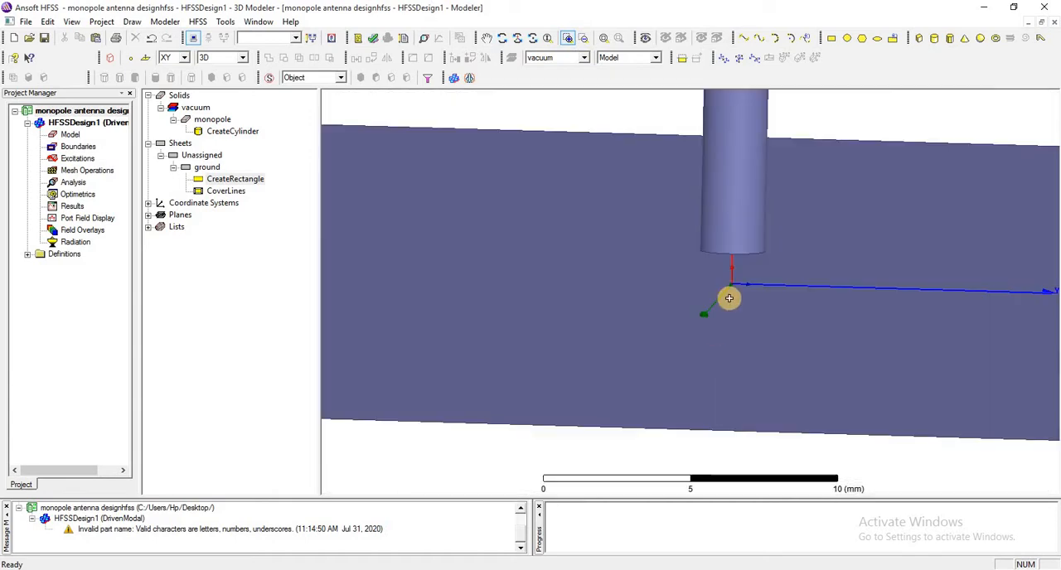
{"action": "right_click", "coordinate": [547, 100]}
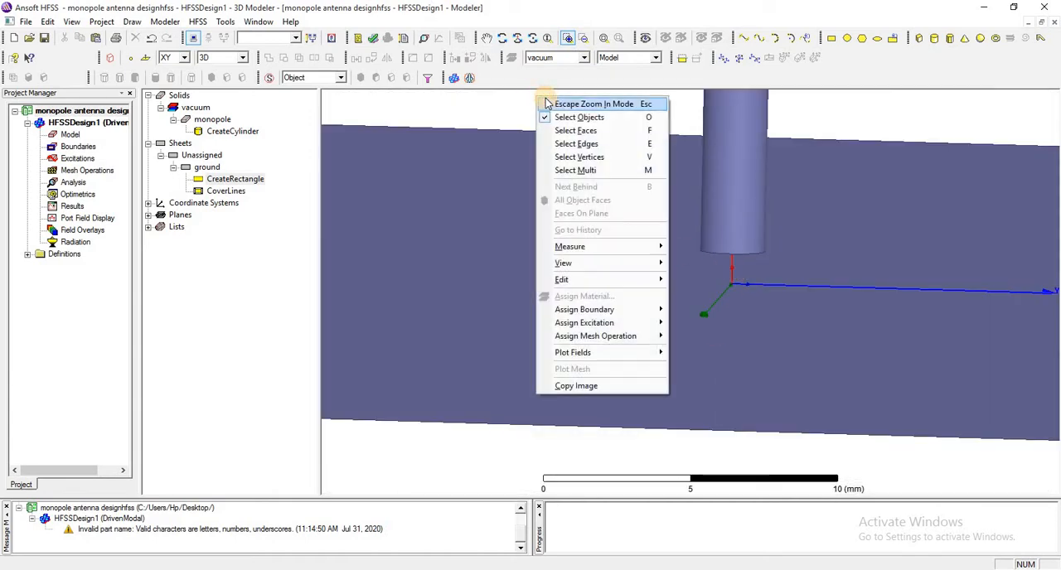
{"action": "left_click", "coordinate": [546, 101]}
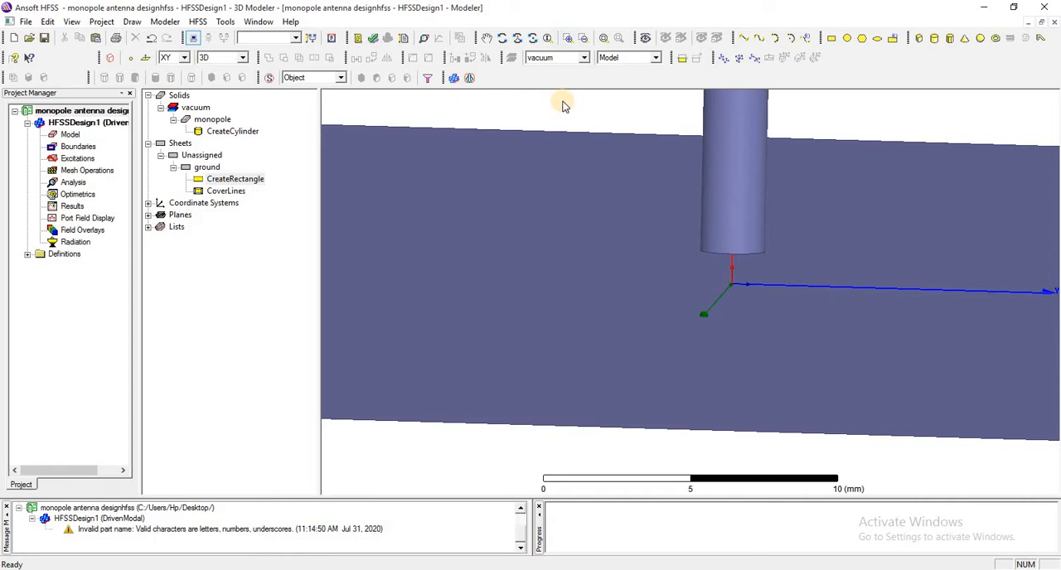
{"action": "left_click", "coordinate": [185, 57]}
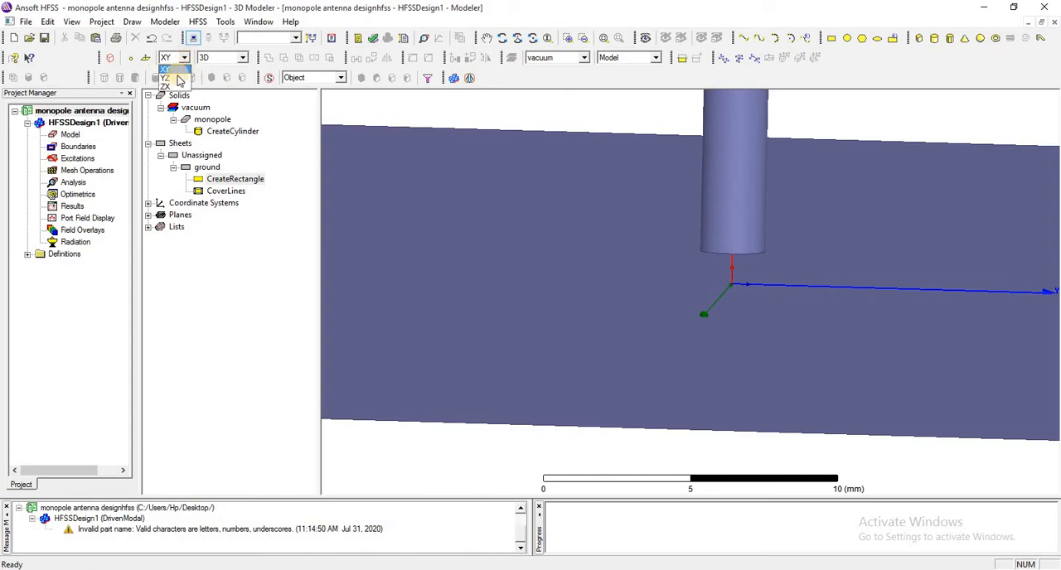
{"action": "left_click", "coordinate": [178, 77]}
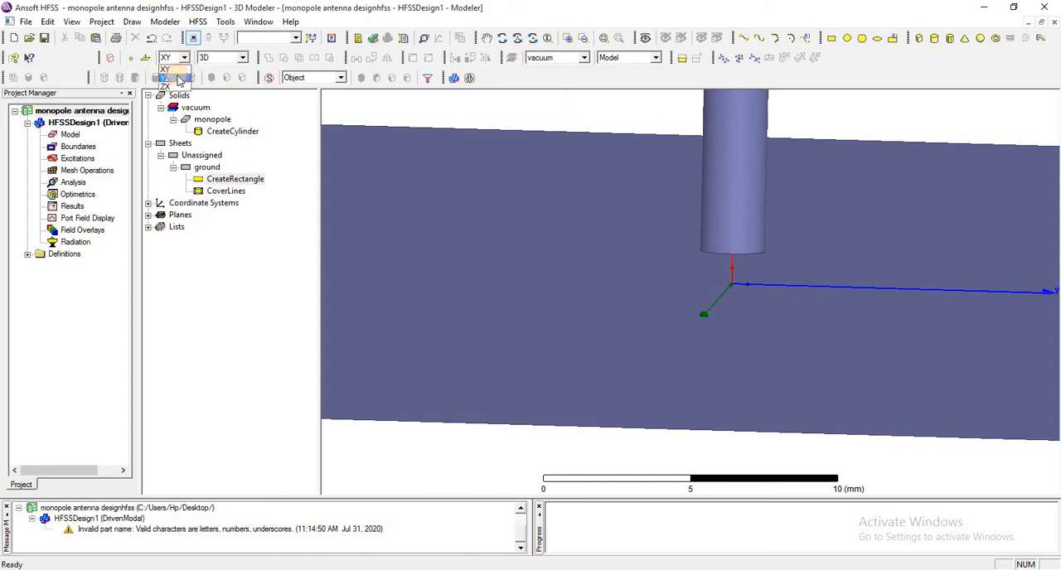
{"action": "left_click", "coordinate": [830, 38]}
{"action": "left_click", "coordinate": [673, 213]}
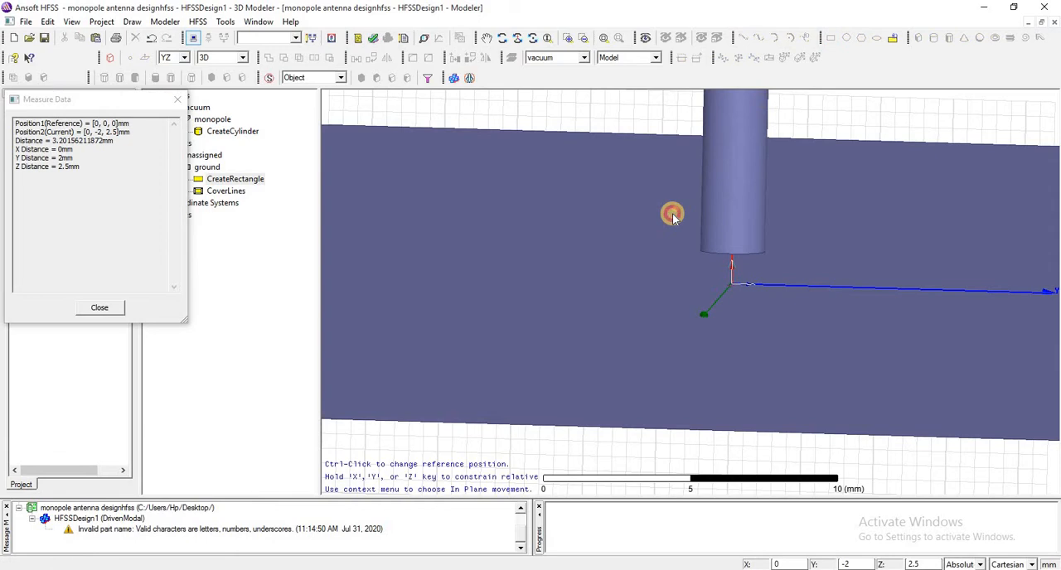
{"action": "left_click", "coordinate": [733, 270]}
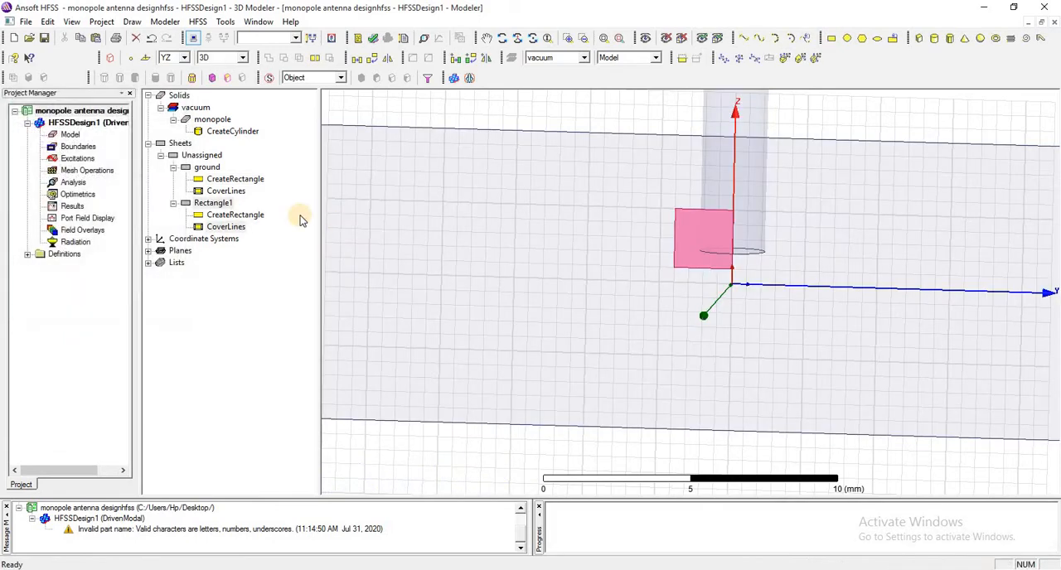
Set the position of the new YZ-plane rectangle to 0mm, -MR, 0mm.
{"action": "left_click", "coordinate": [214, 204]}
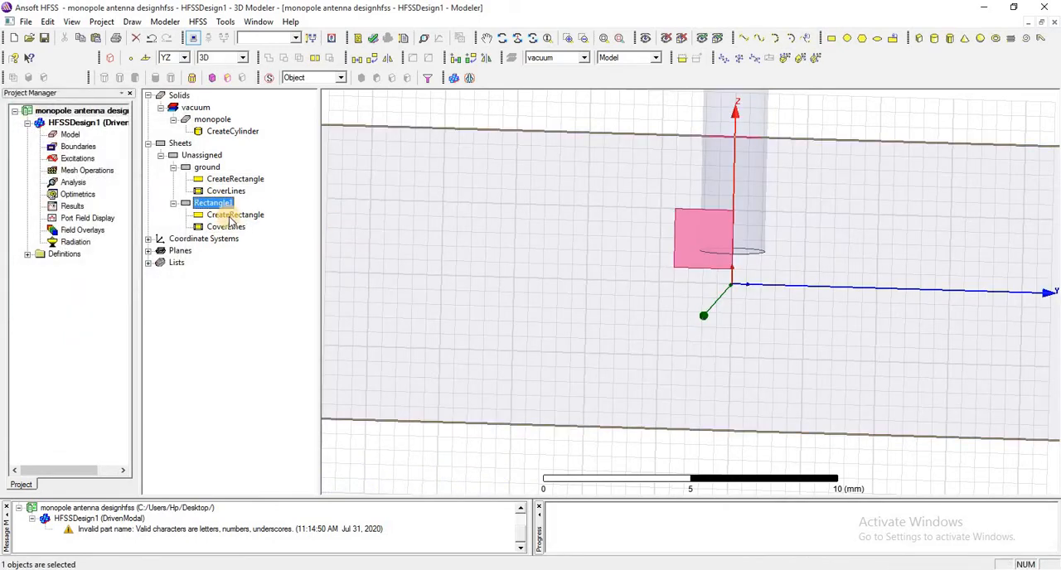
{"action": "double_click", "coordinate": [232, 216]}
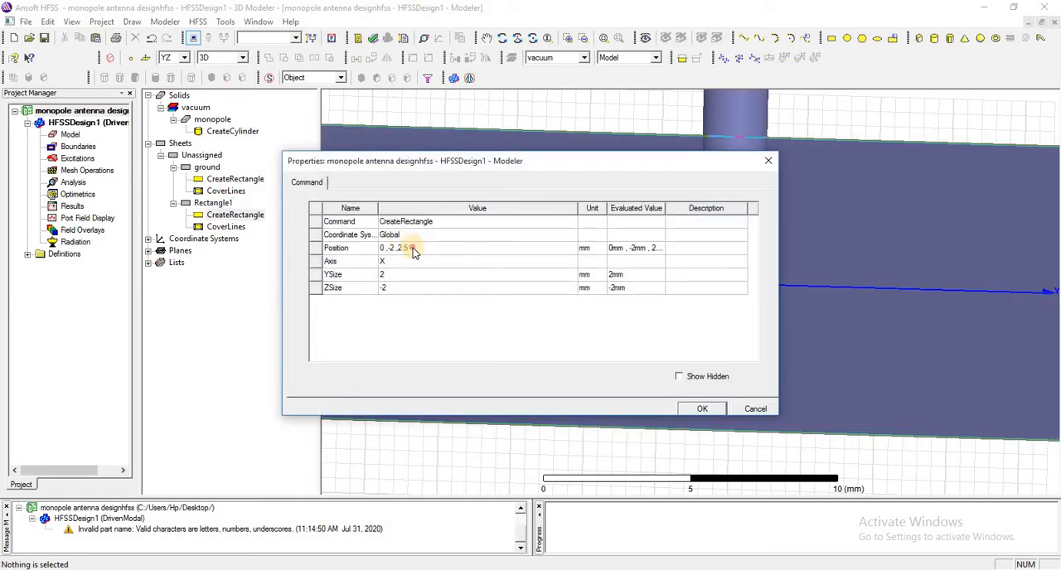
{"action": "double_click", "coordinate": [414, 249]}
{"action": "type", "text": "0mm ,-MR ,0mm"}
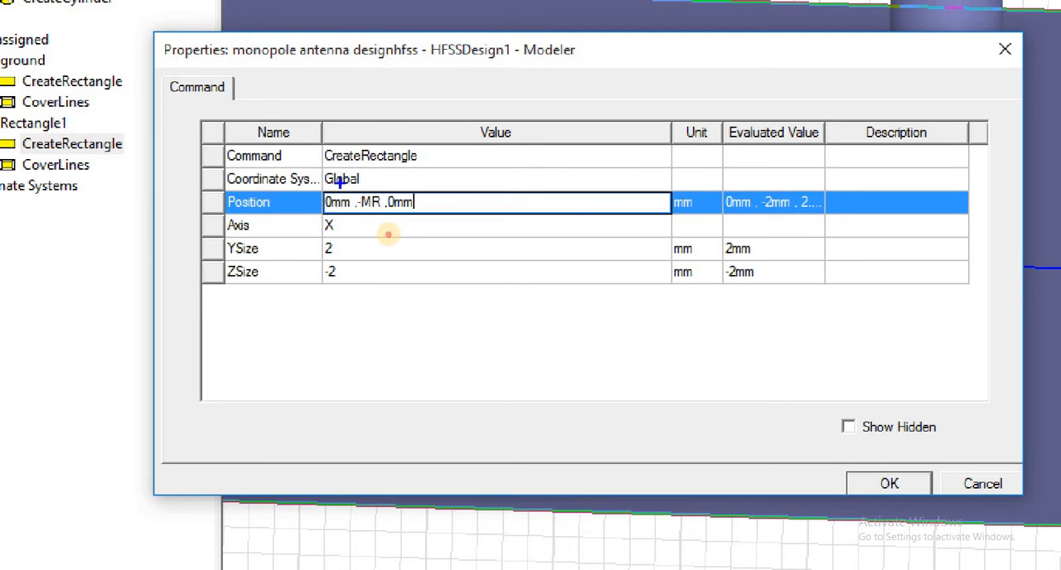
{"action": "left_click_drag", "start_coordinate": [340, 180], "coordinate": [384, 246]}
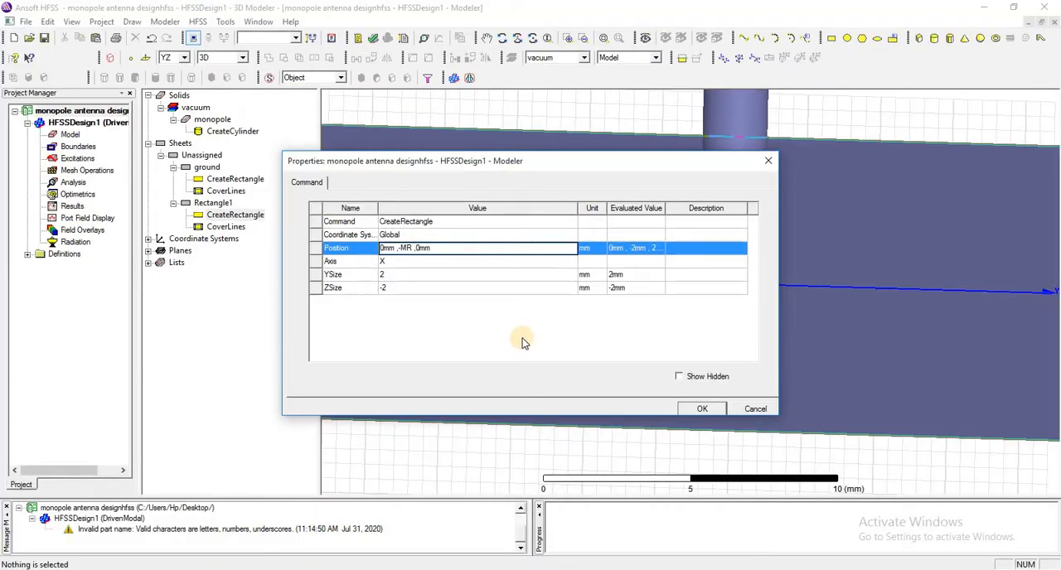
{"action": "left_click", "coordinate": [523, 340]}
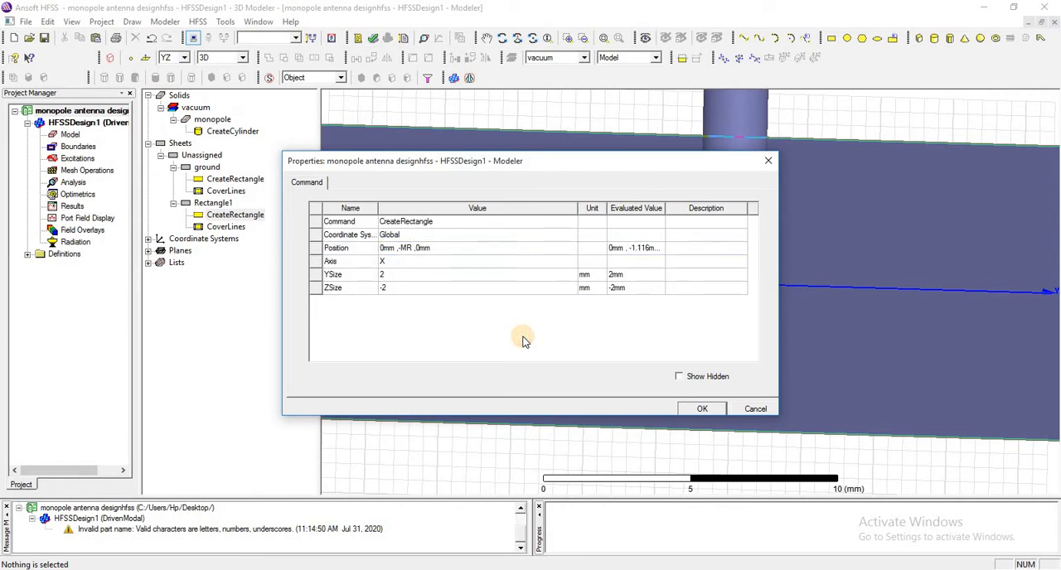
Set the YZ-plane rectangle's YSize to MR*2 and ZSize to PG, and apply its properties.
{"action": "left_click", "coordinate": [400, 277]}
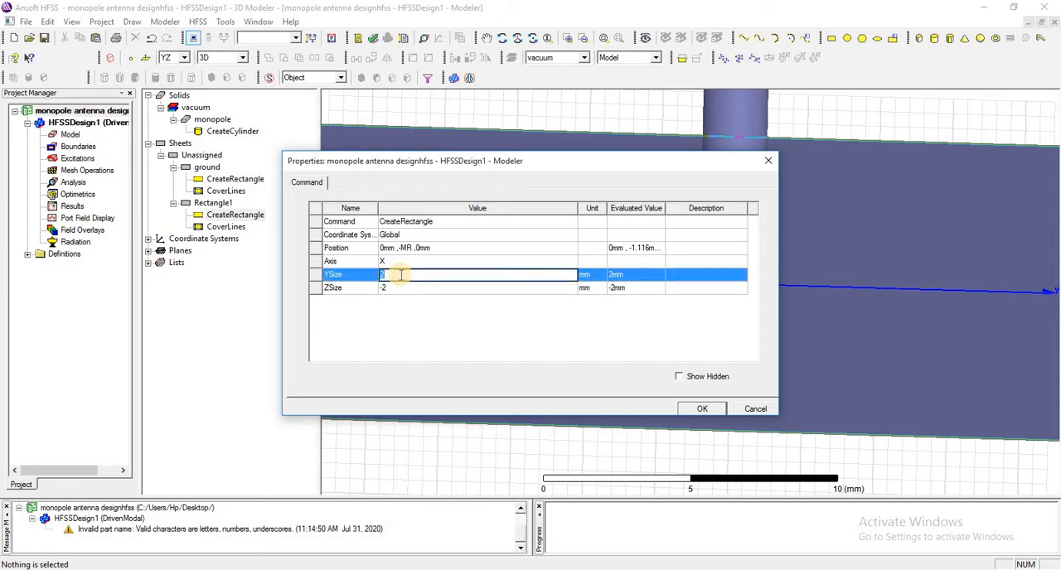
{"action": "type", "text": "MR*2"}
{"action": "left_click", "coordinate": [487, 349]}
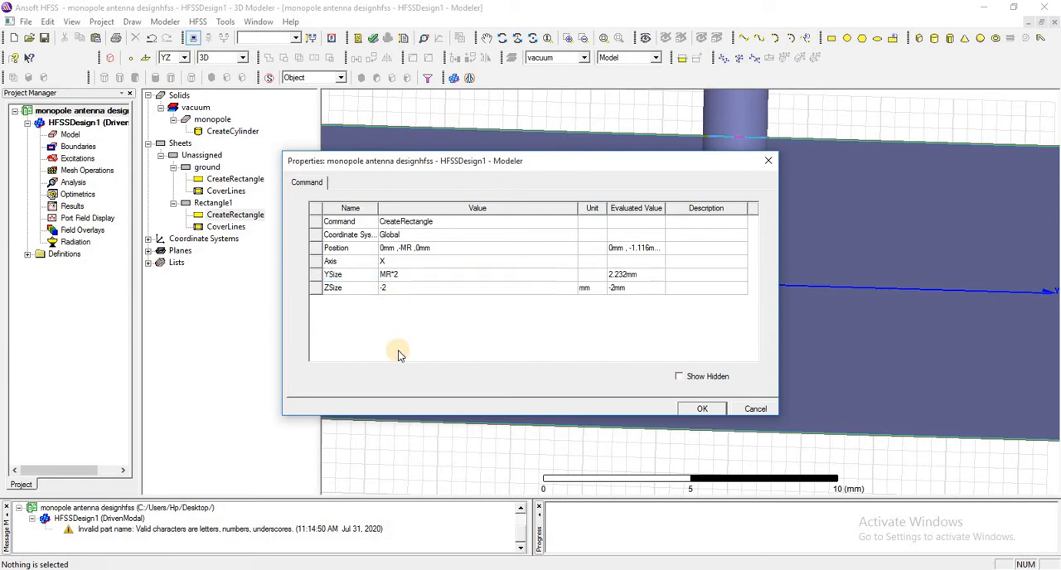
{"action": "left_click", "coordinate": [400, 292]}
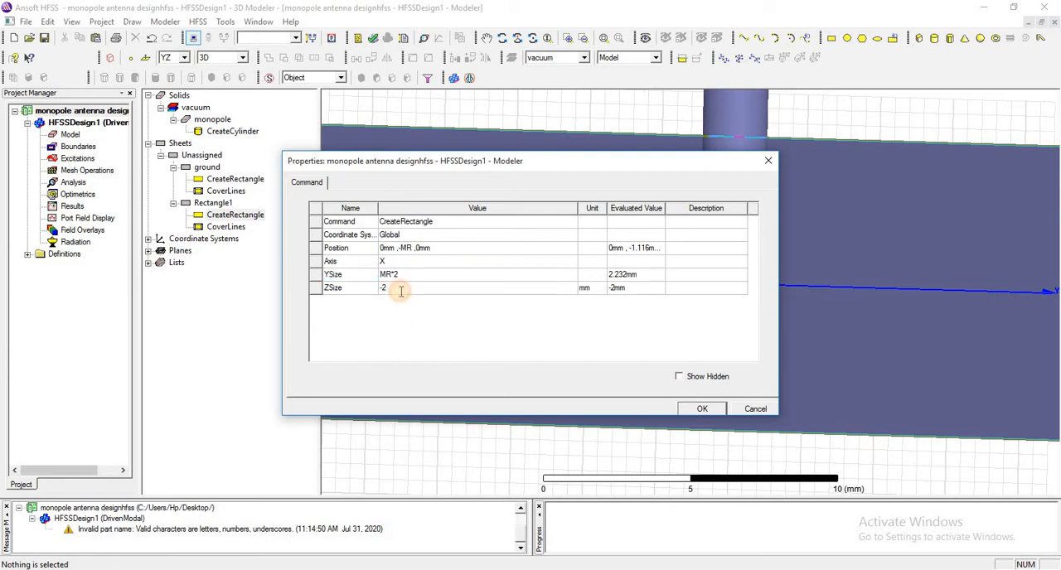
{"action": "type", "text": "PG"}
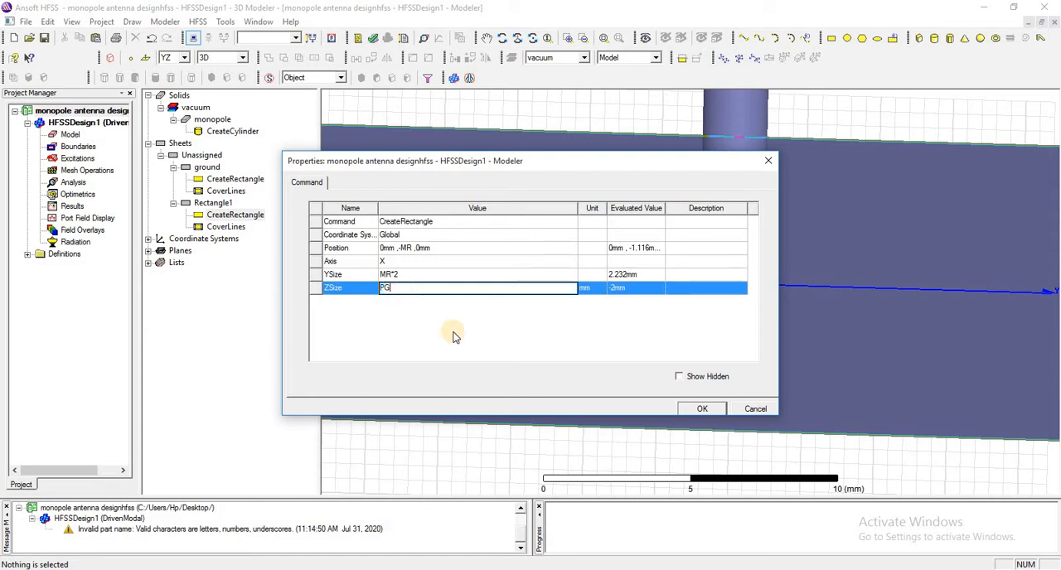
{"action": "left_click", "coordinate": [512, 343]}
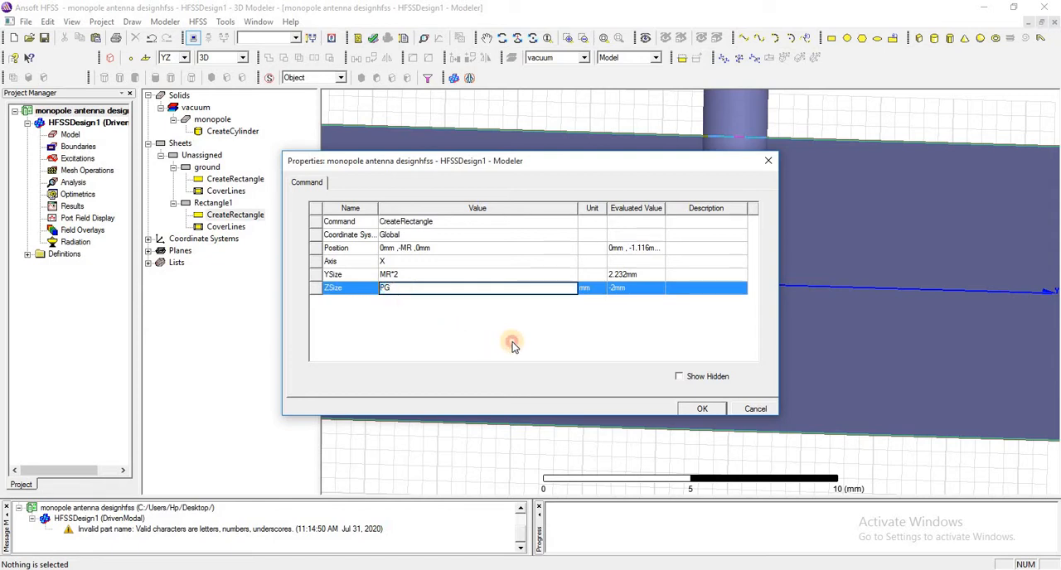
{"action": "left_click", "coordinate": [704, 409]}
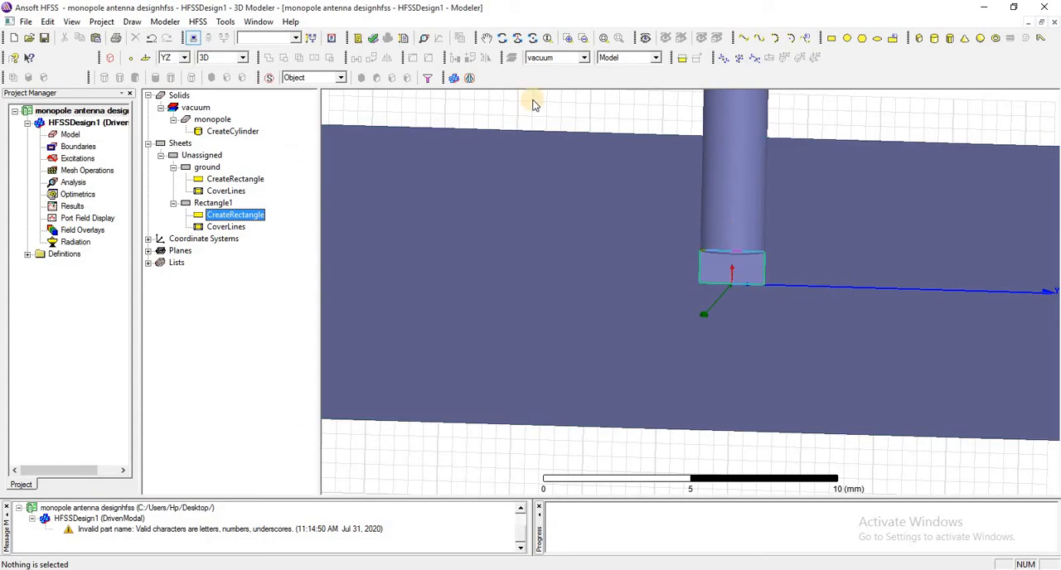
Review the values of the design's local variables PG, MR, ML and PL.
{"action": "left_click", "coordinate": [222, 205]}
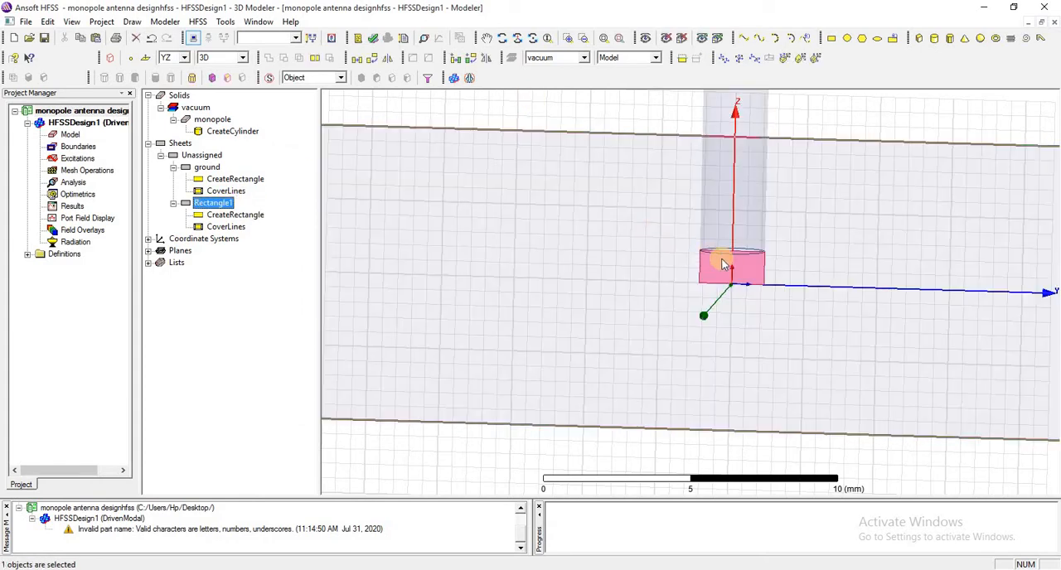
{"action": "left_click", "coordinate": [196, 21]}
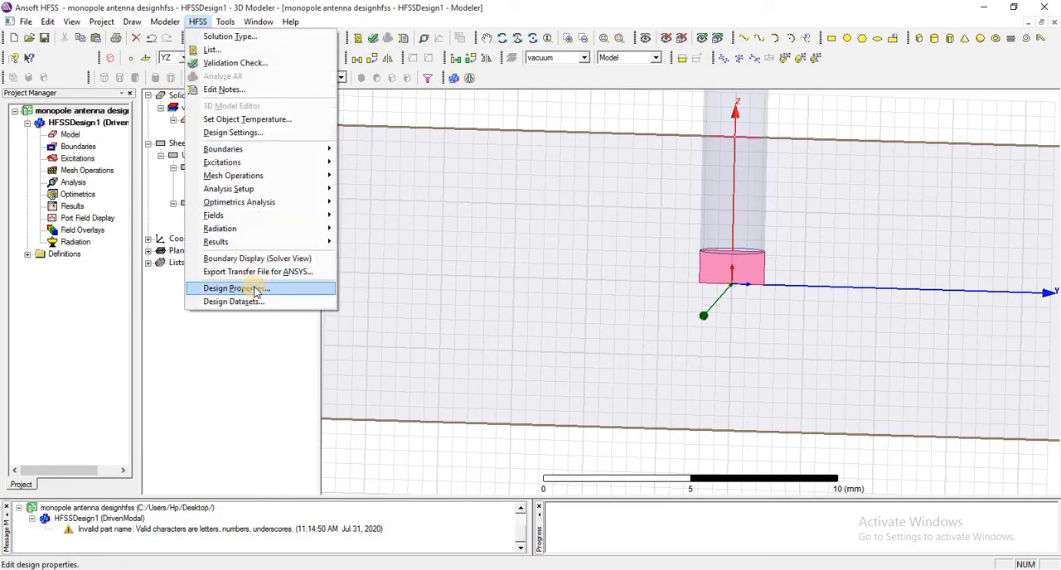
{"action": "left_click", "coordinate": [241, 289]}
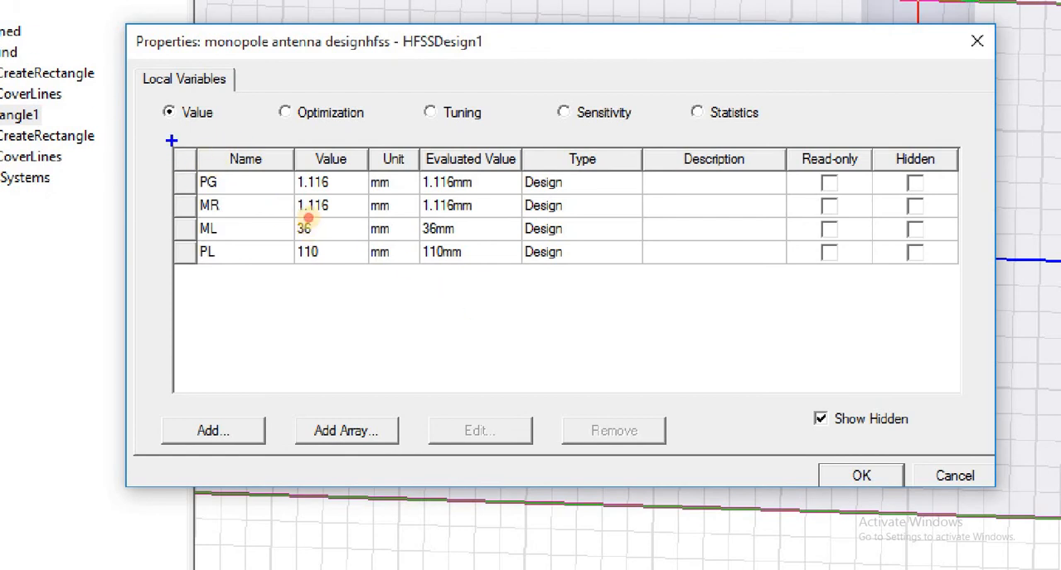
{"action": "mouse_move", "coordinate": [172, 141]}
{"action": "left_mouse_down"}
{"action": "mouse_move", "coordinate": [308, 348]}
{"action": "mouse_move", "coordinate": [495, 279]}
{"action": "left_mouse_up"}
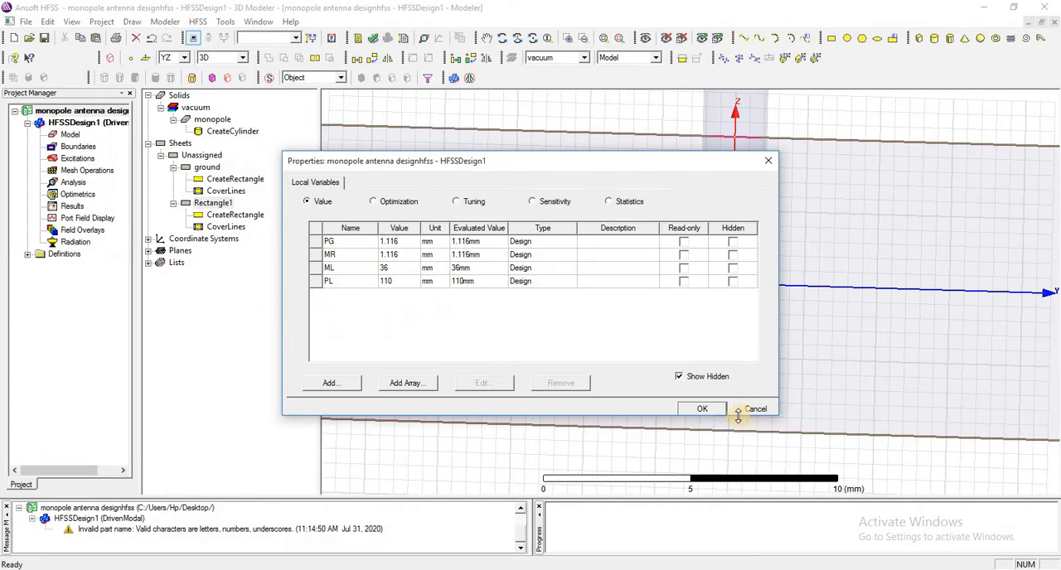
{"action": "left_click", "coordinate": [714, 409]}
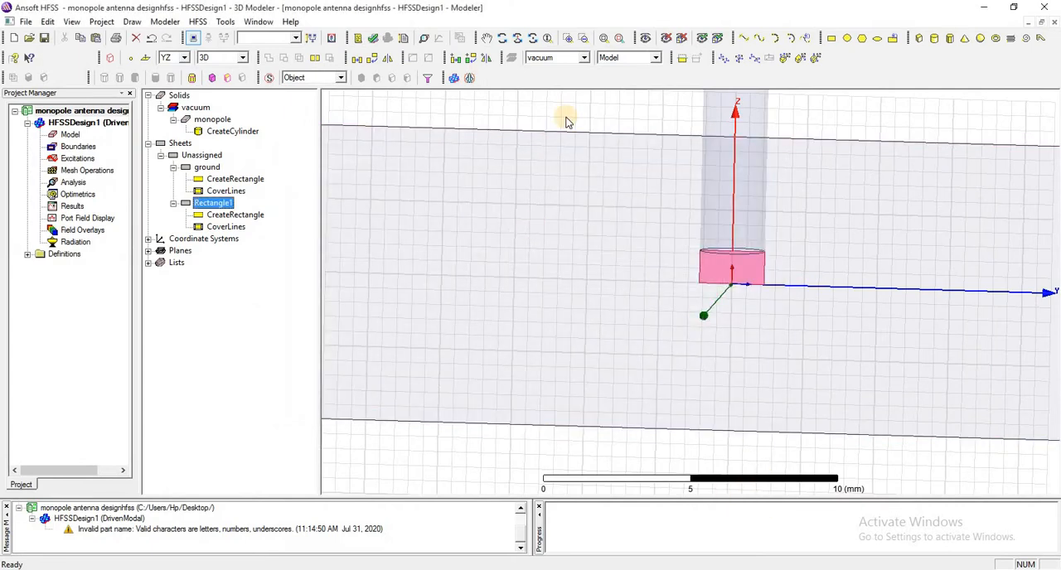
{"action": "left_click", "coordinate": [196, 23]}
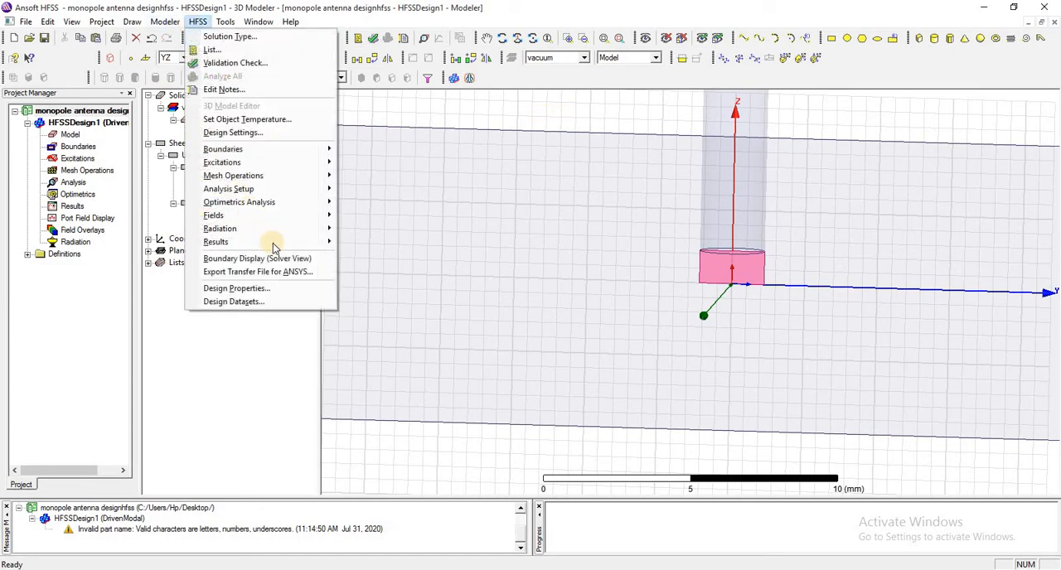
{"action": "left_click", "coordinate": [290, 289]}
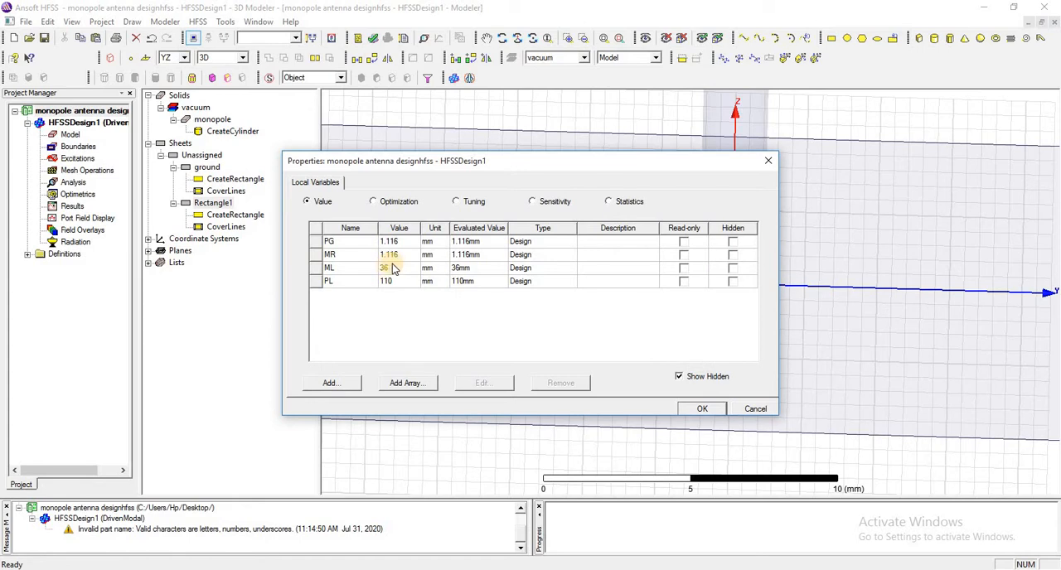
{"action": "left_click", "coordinate": [413, 242]}
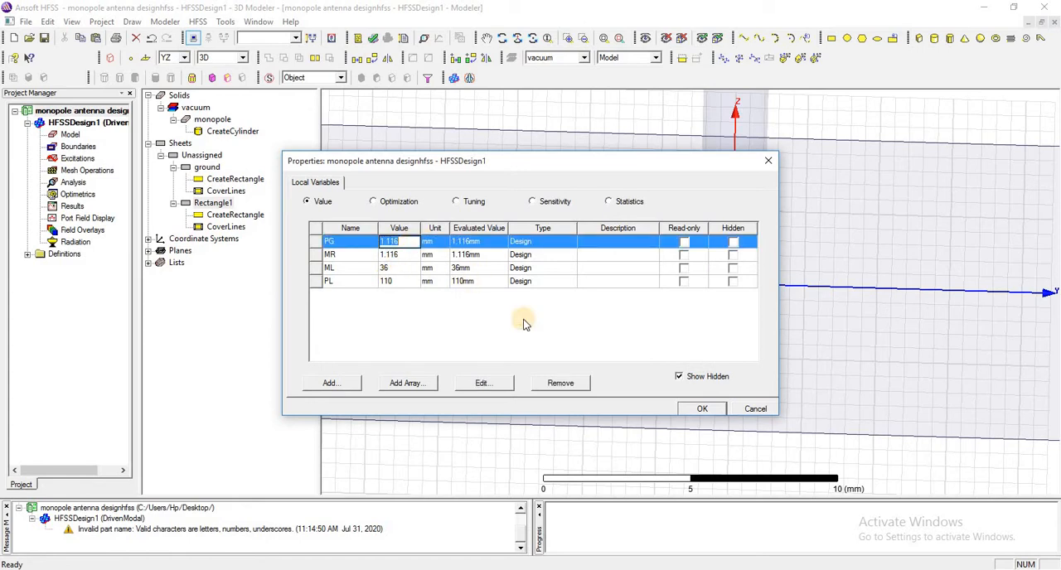
{"action": "left_click", "coordinate": [703, 408]}
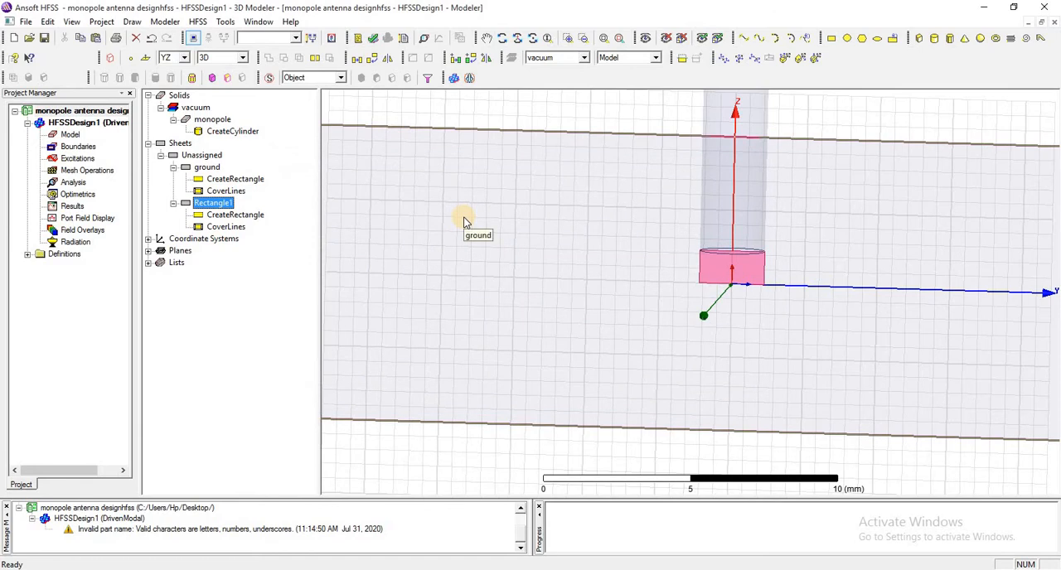
Assign the pec material to the monopole cylinder.
{"action": "scroll", "coordinate": [500, 103], "scroll_direction": "up", "scroll_amount": 1}
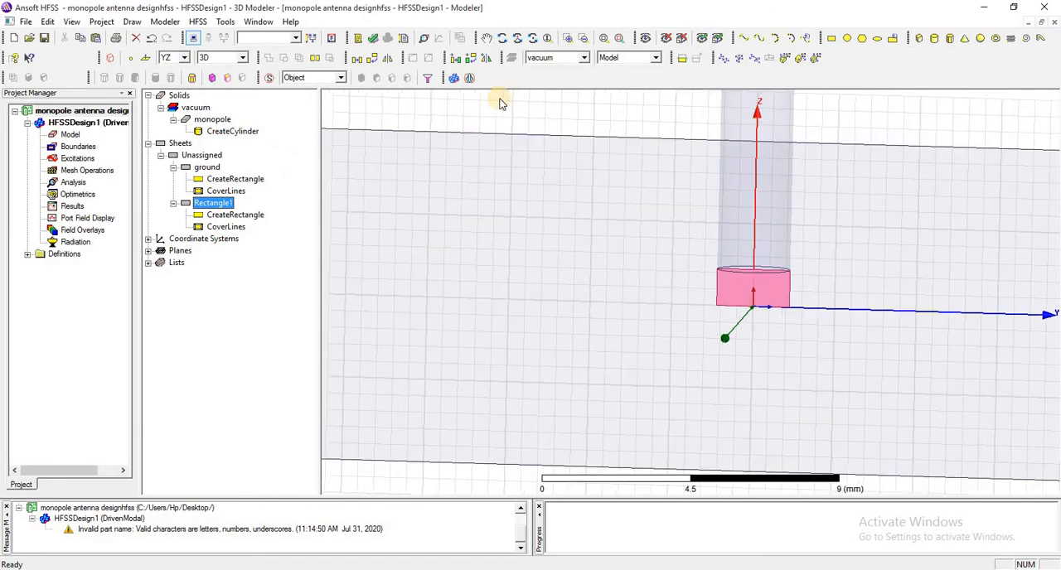
{"action": "left_click", "coordinate": [214, 121]}
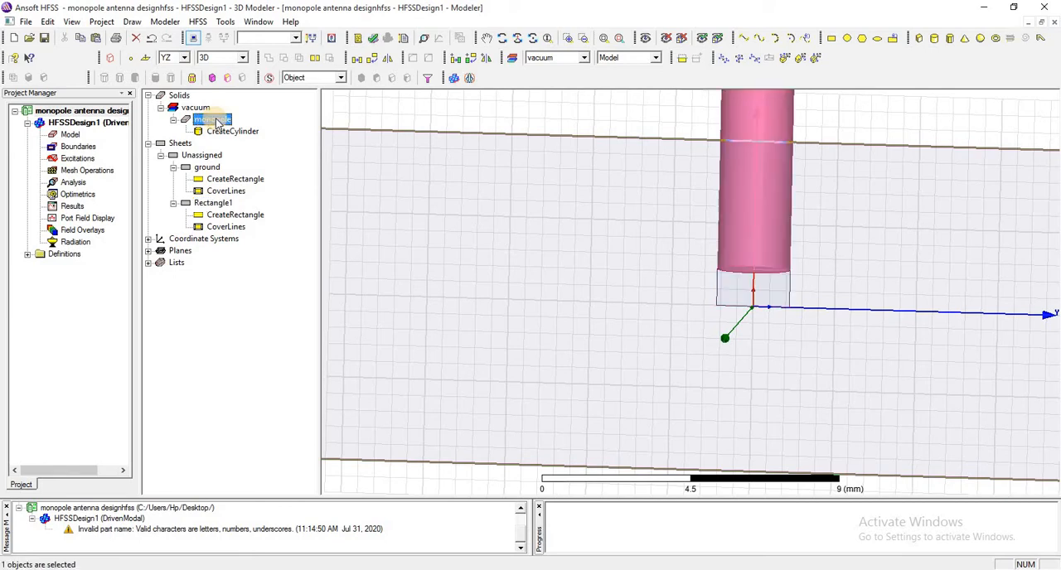
{"action": "right_click", "coordinate": [215, 121]}
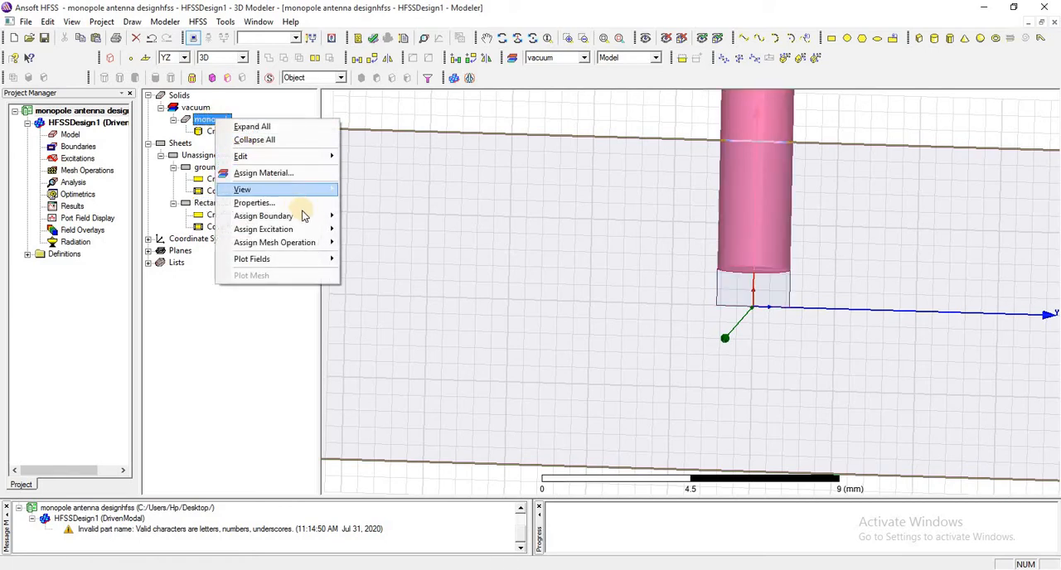
{"action": "mouse_move", "coordinate": [309, 218]}
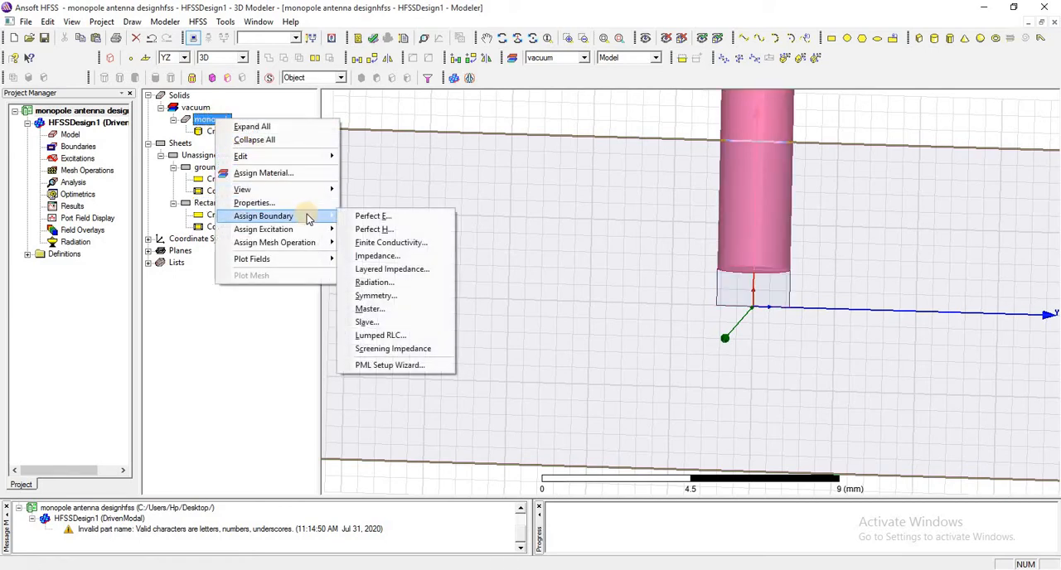
{"action": "left_click", "coordinate": [286, 173]}
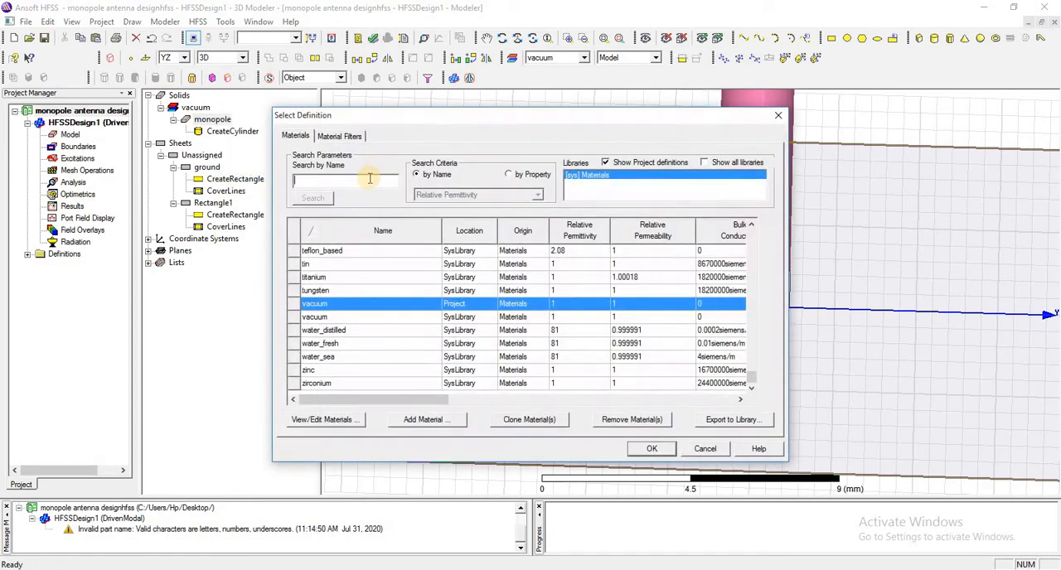
{"action": "type", "text": "pec"}
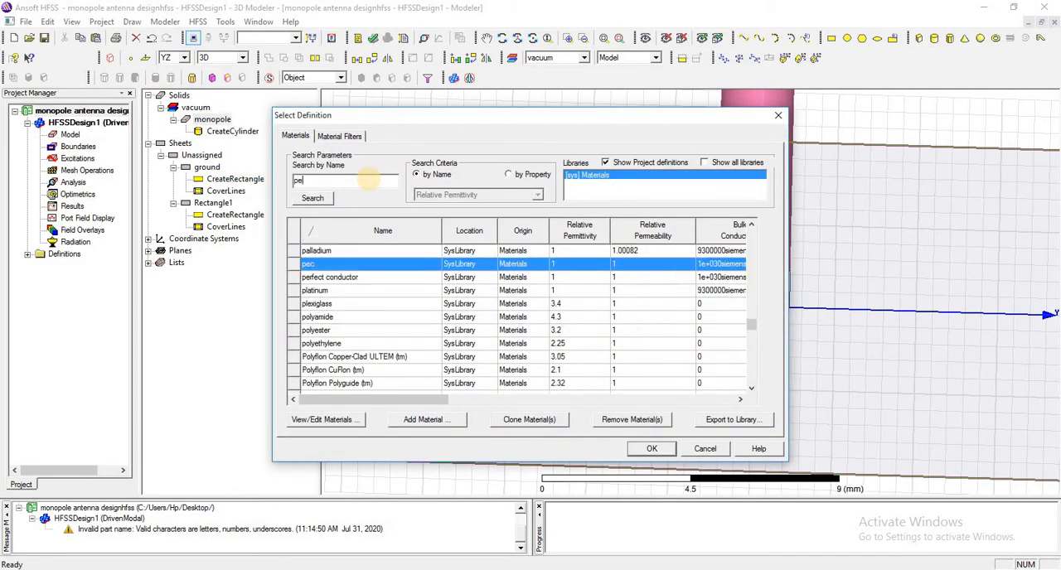
{"action": "left_click", "coordinate": [665, 453]}
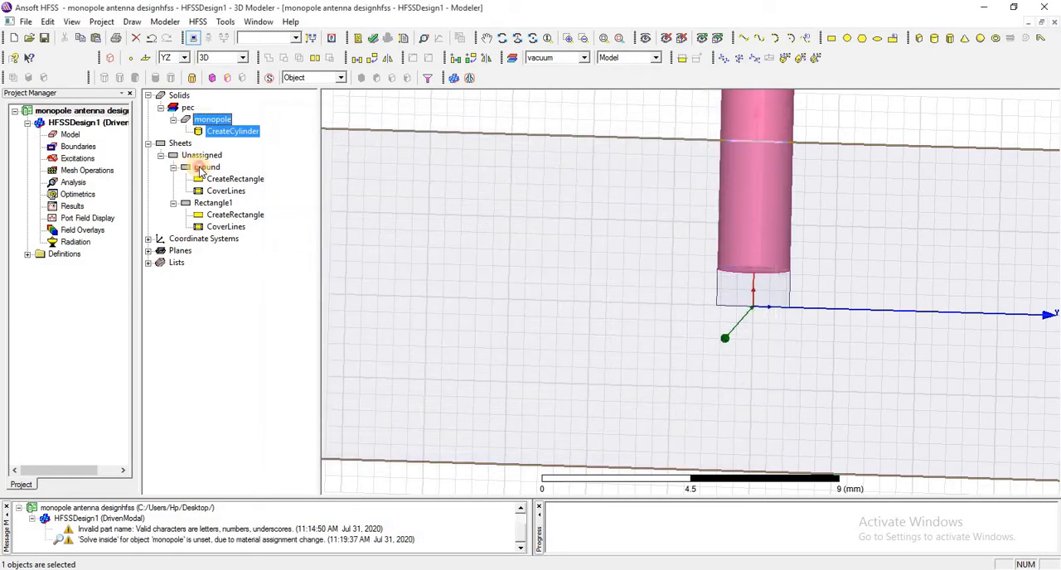
Assign a Perfect E boundary to the ground sheet, keeping the default settings without an infinite ground plane.
{"action": "left_click", "coordinate": [202, 168]}
{"action": "right_click", "coordinate": [204, 169]}
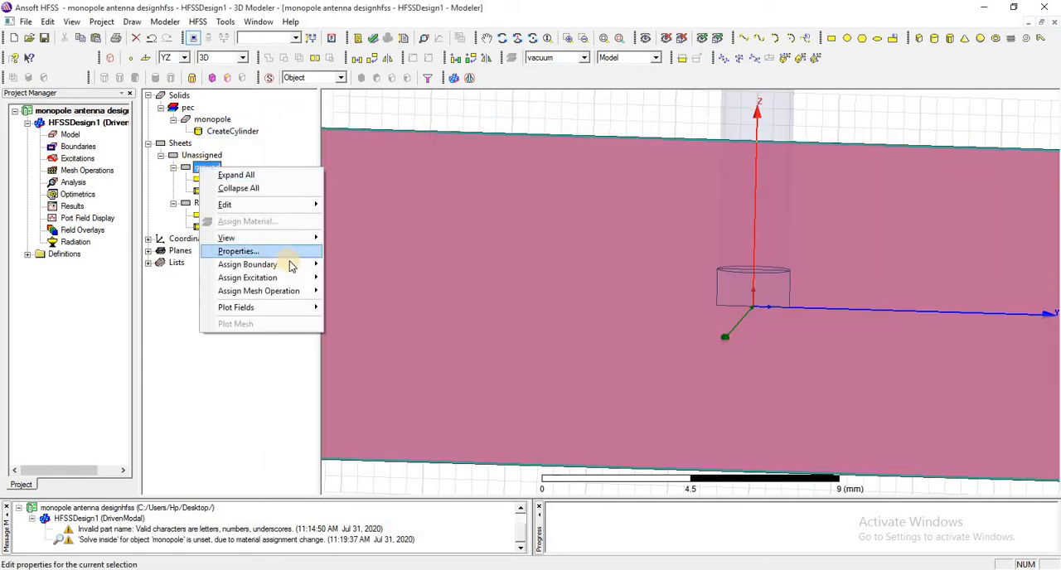
{"action": "mouse_move", "coordinate": [290, 264]}
{"action": "left_click", "coordinate": [345, 263]}
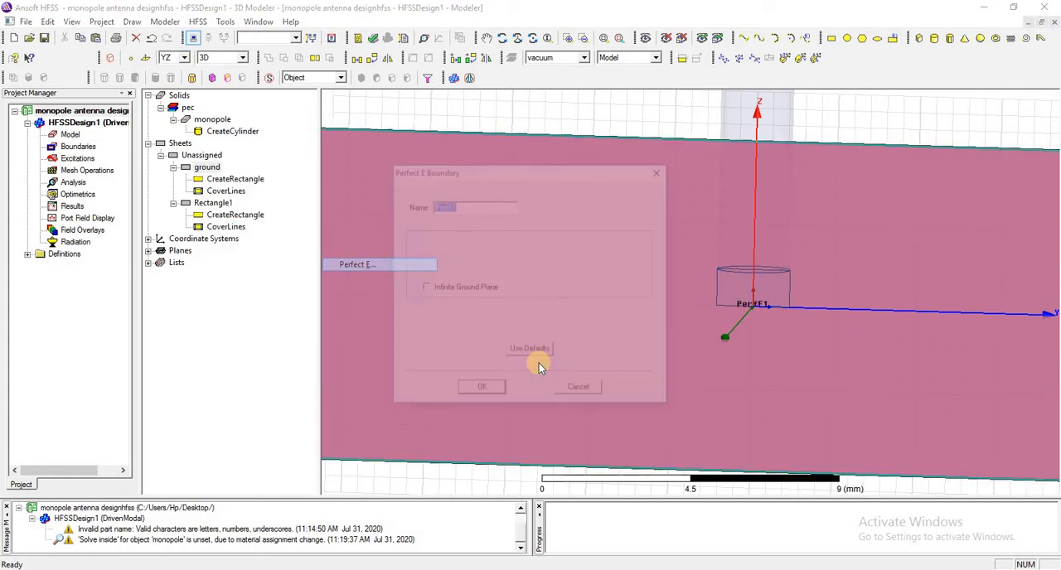
{"action": "left_click", "coordinate": [479, 392]}
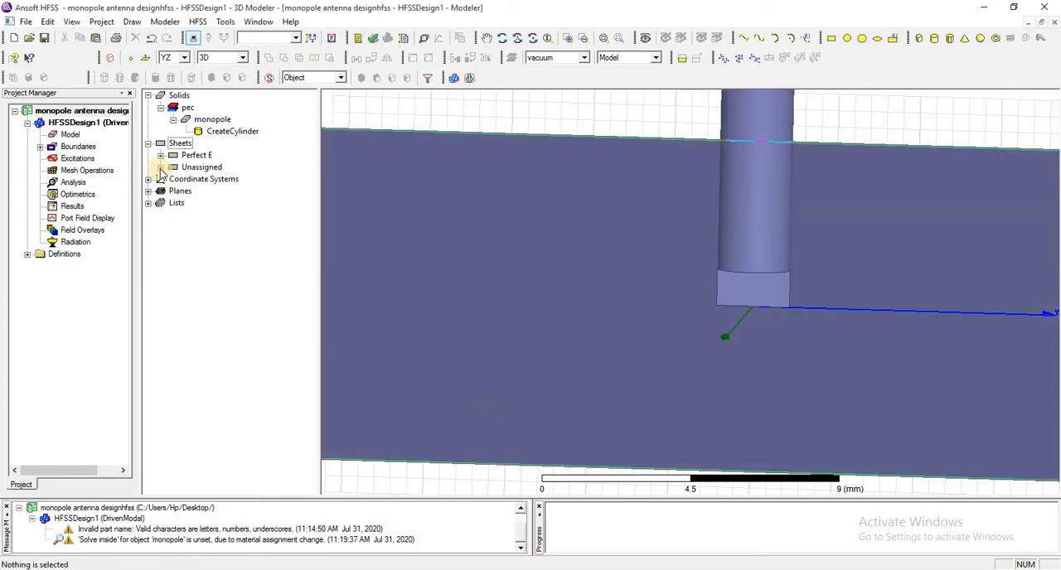
Start assigning a lumped port to the feed gap rectangle, keeping the full port impedance at 50 ohm resistance and 0 ohm reactance.
{"action": "left_click", "coordinate": [161, 167]}
{"action": "left_click", "coordinate": [205, 181]}
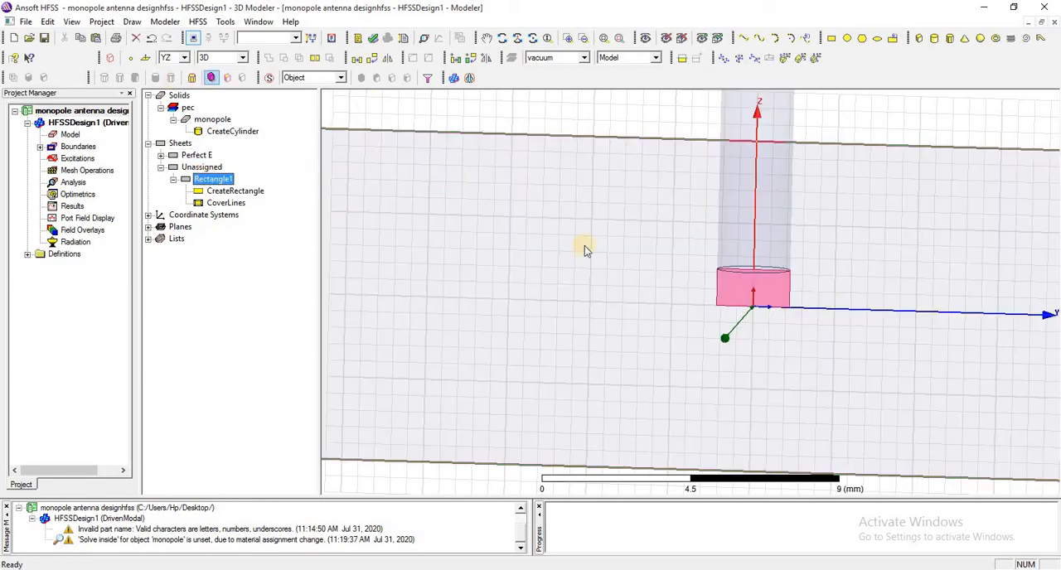
{"action": "left_click_drag", "start_coordinate": [207, 177], "coordinate": [213, 183]}
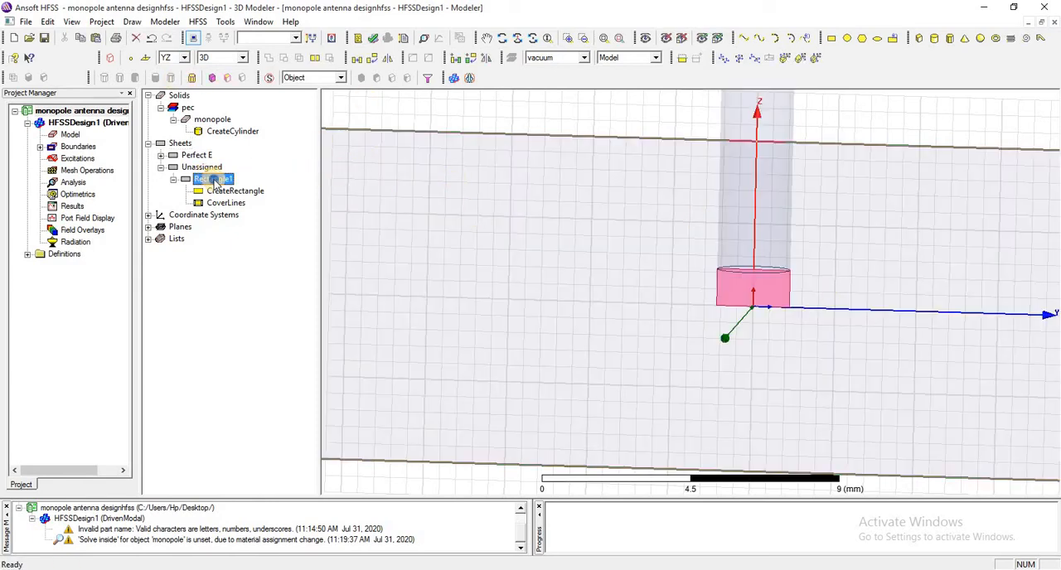
{"action": "right_click", "coordinate": [214, 182]}
{"action": "mouse_move", "coordinate": [329, 280]}
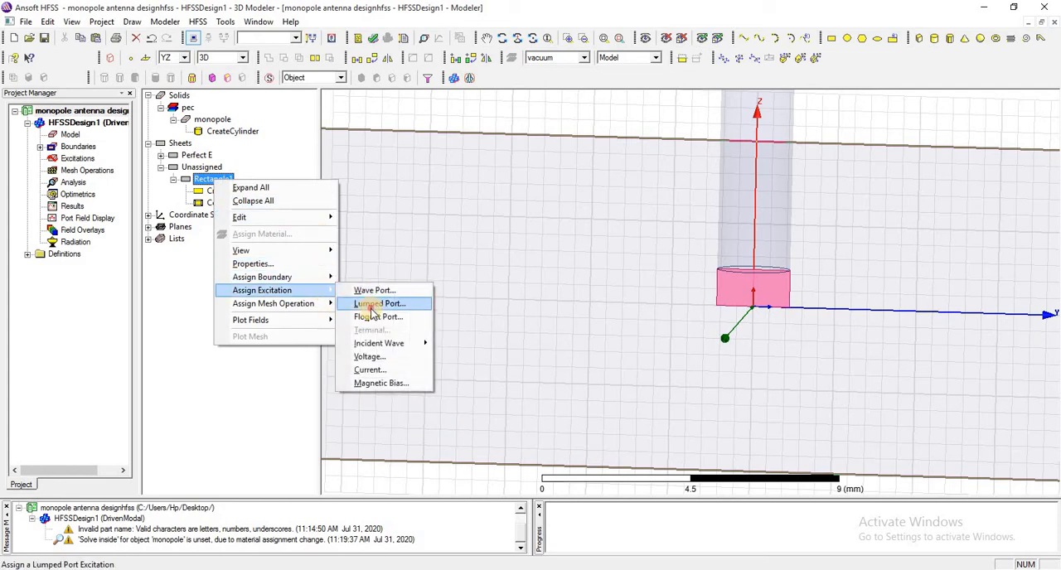
{"action": "left_click", "coordinate": [370, 308]}
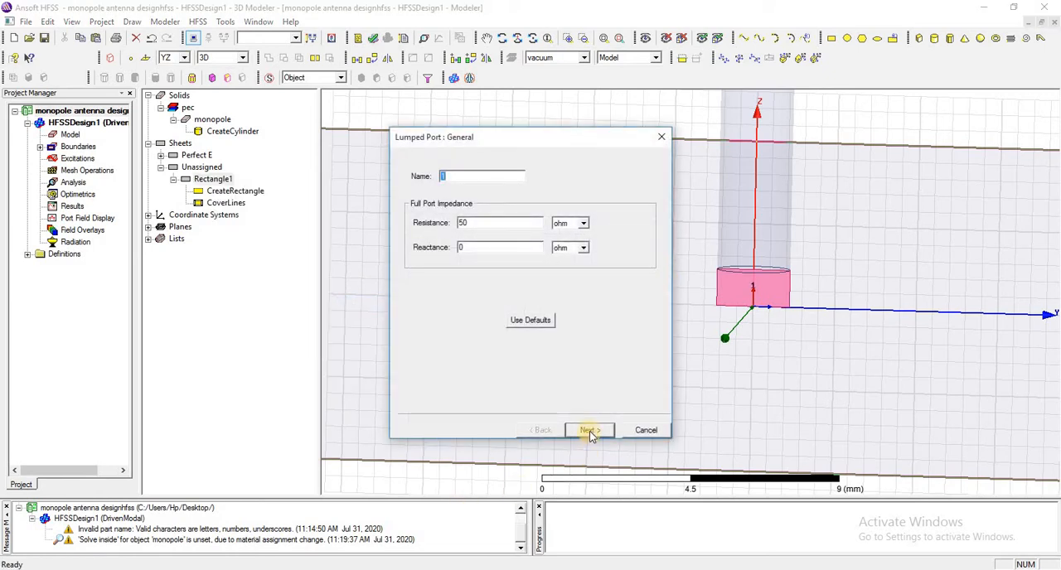
{"action": "left_click", "coordinate": [590, 431]}
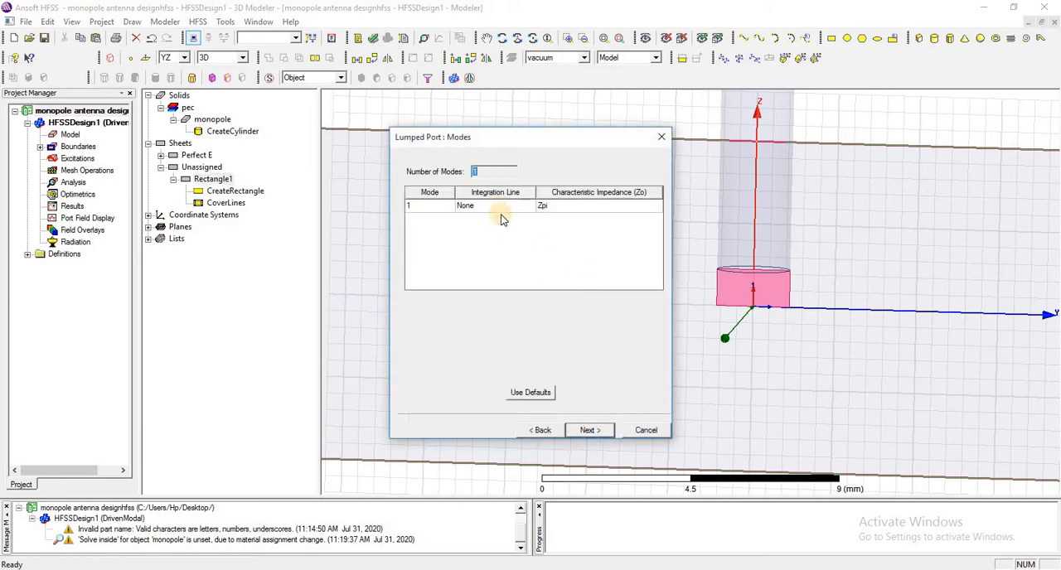
Draw the port's integration line from the origin about 1 mm up in Z, and finish the port with all modes renormalized to 50 ohm.
{"action": "left_click", "coordinate": [501, 217]}
{"action": "left_click", "coordinate": [497, 227]}
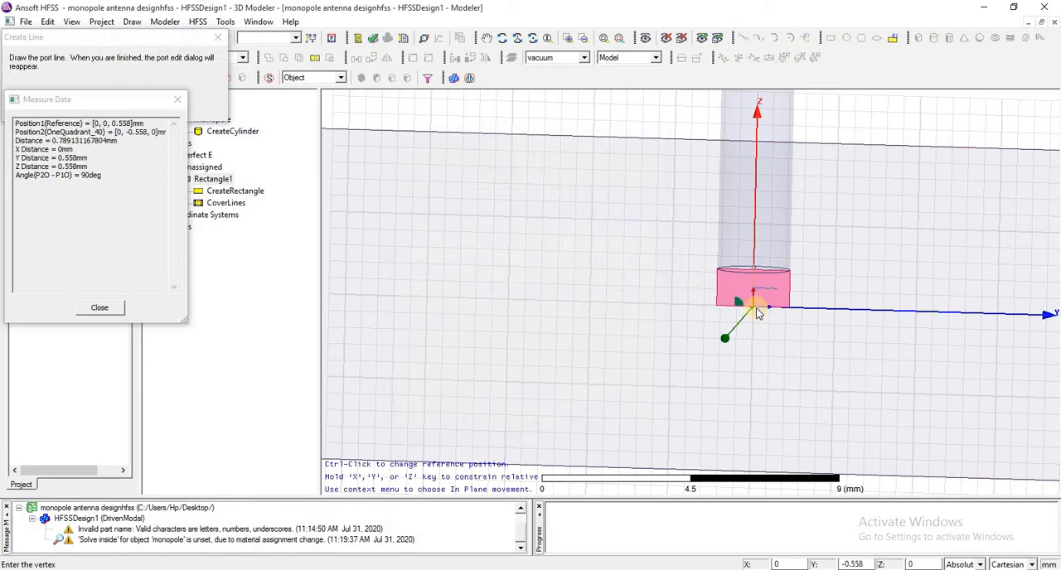
{"action": "left_click", "coordinate": [756, 313]}
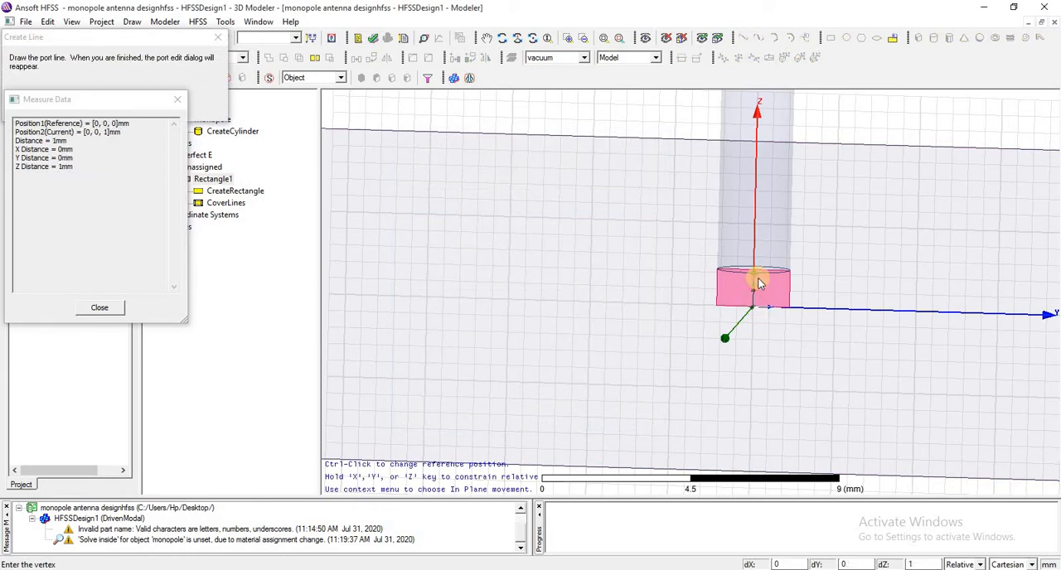
{"action": "left_click", "coordinate": [758, 282]}
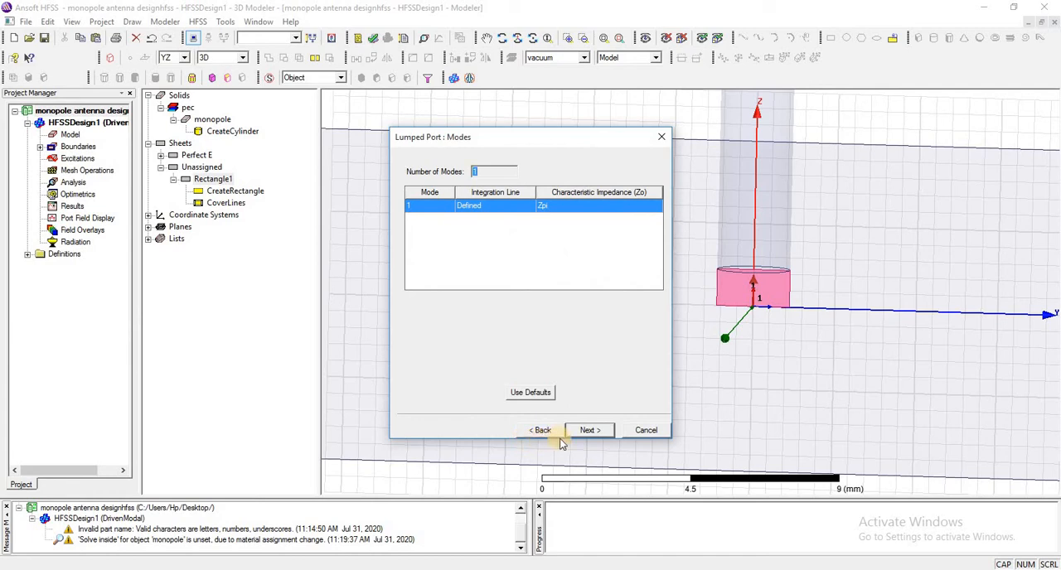
{"action": "left_click", "coordinate": [587, 430]}
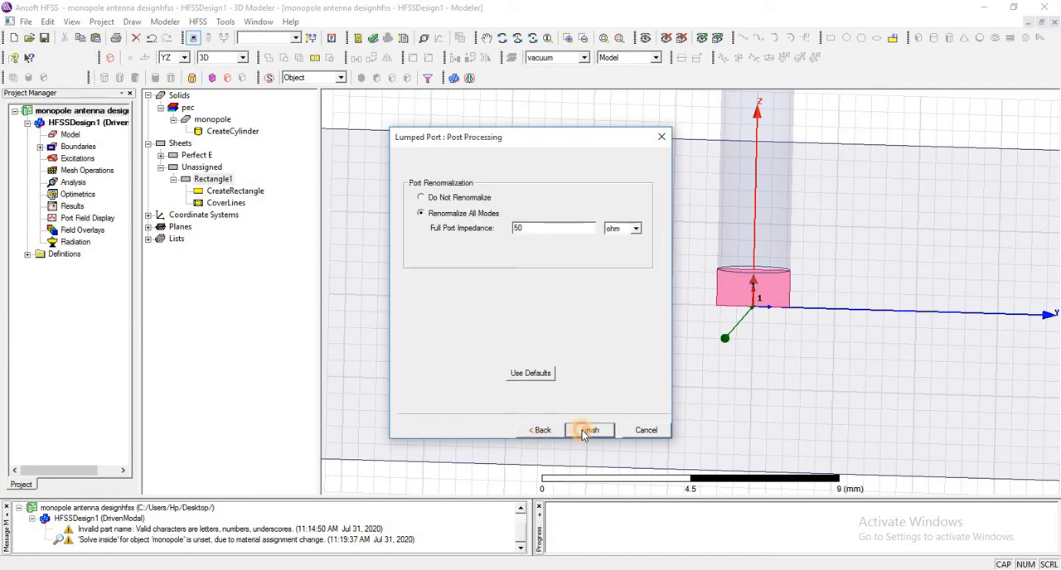
{"action": "left_click", "coordinate": [587, 430]}
Inspect the ground's Perfect E boundary and the lumped port excitation in the model.
{"action": "left_click", "coordinate": [40, 147]}
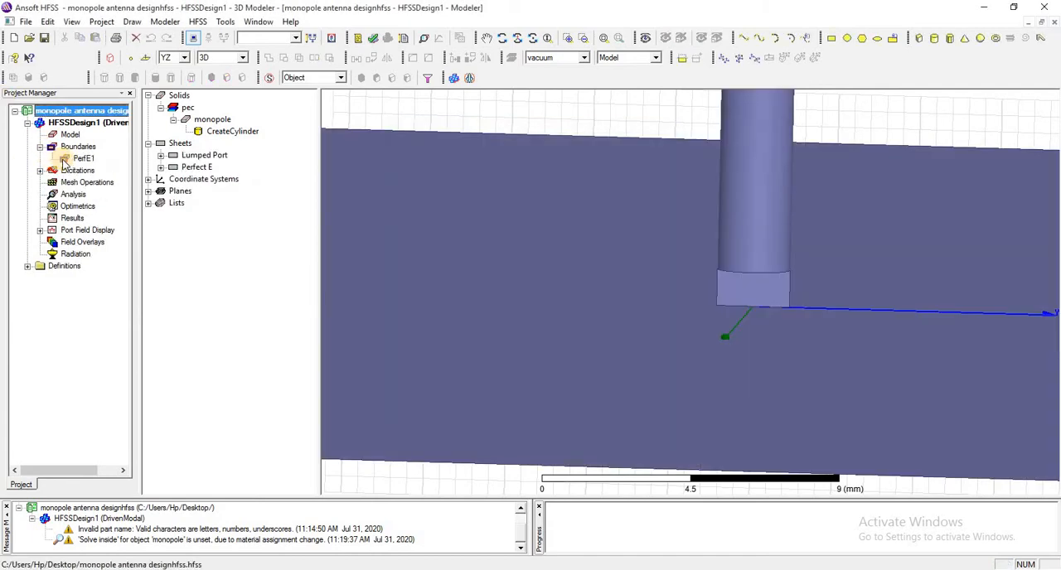
{"action": "left_click", "coordinate": [76, 158]}
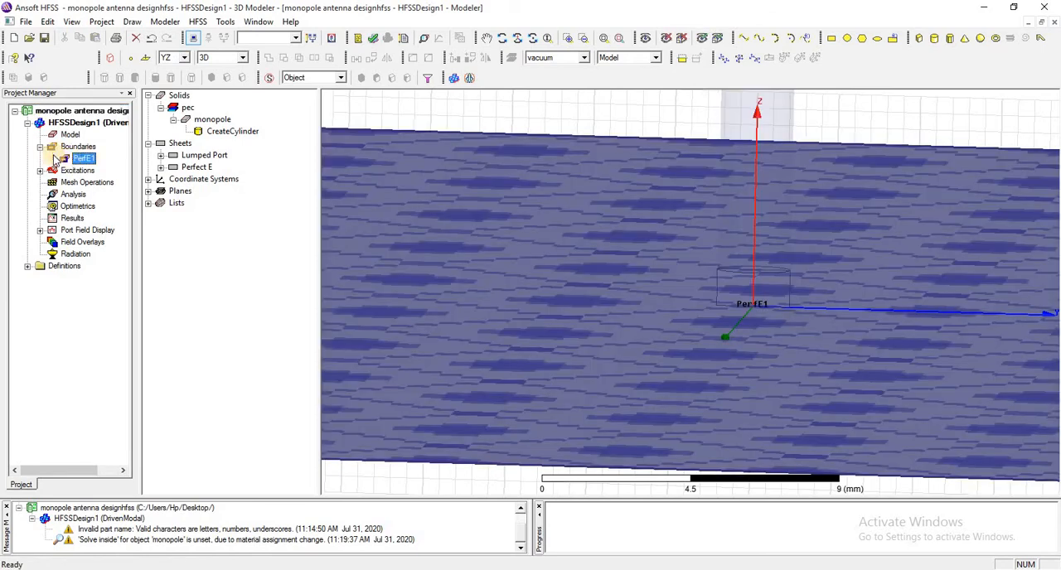
{"action": "left_click", "coordinate": [40, 147]}
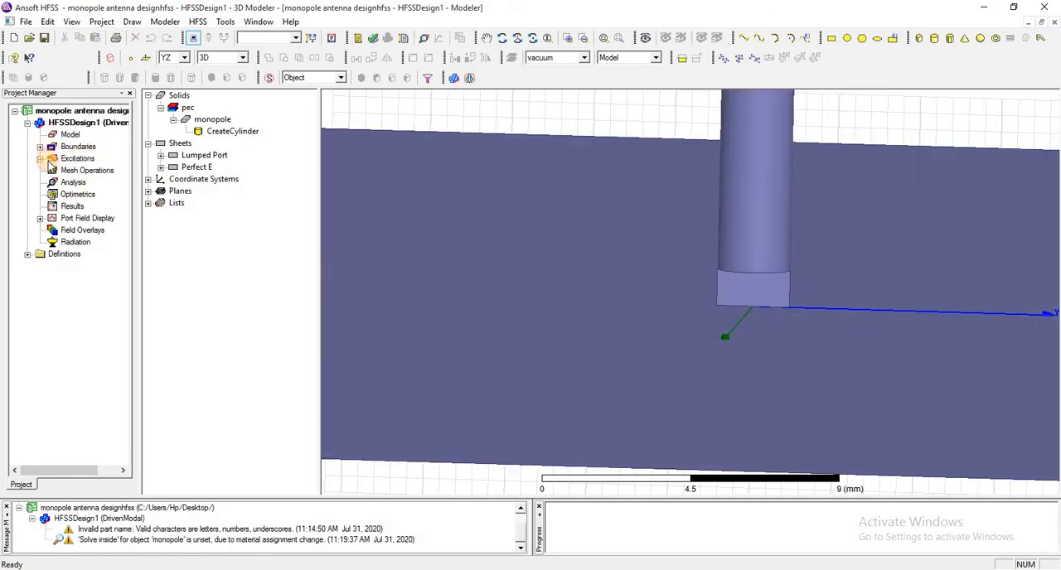
{"action": "left_click", "coordinate": [40, 158]}
{"action": "left_click", "coordinate": [61, 170]}
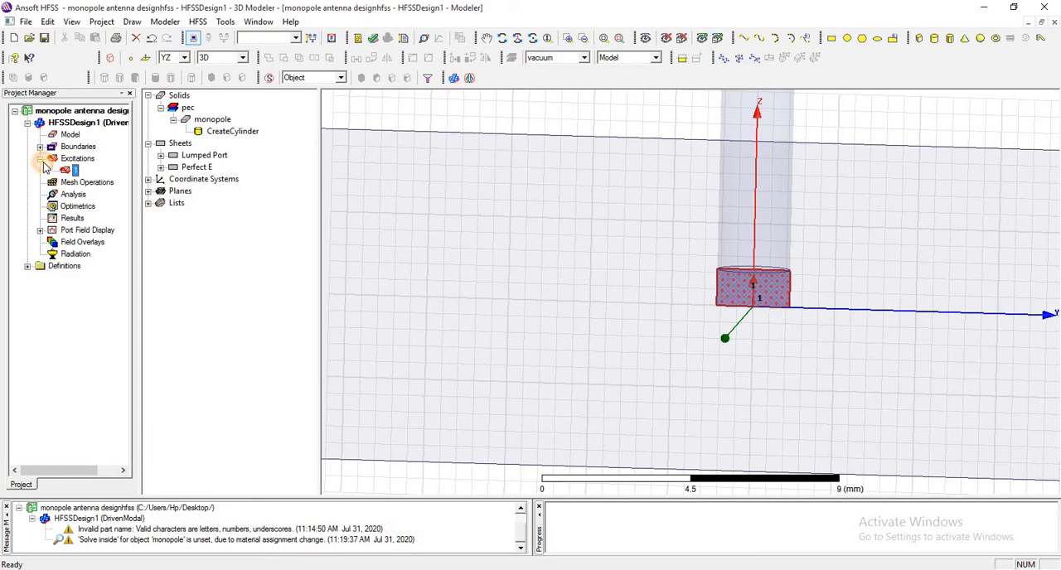
{"action": "left_click", "coordinate": [39, 158]}
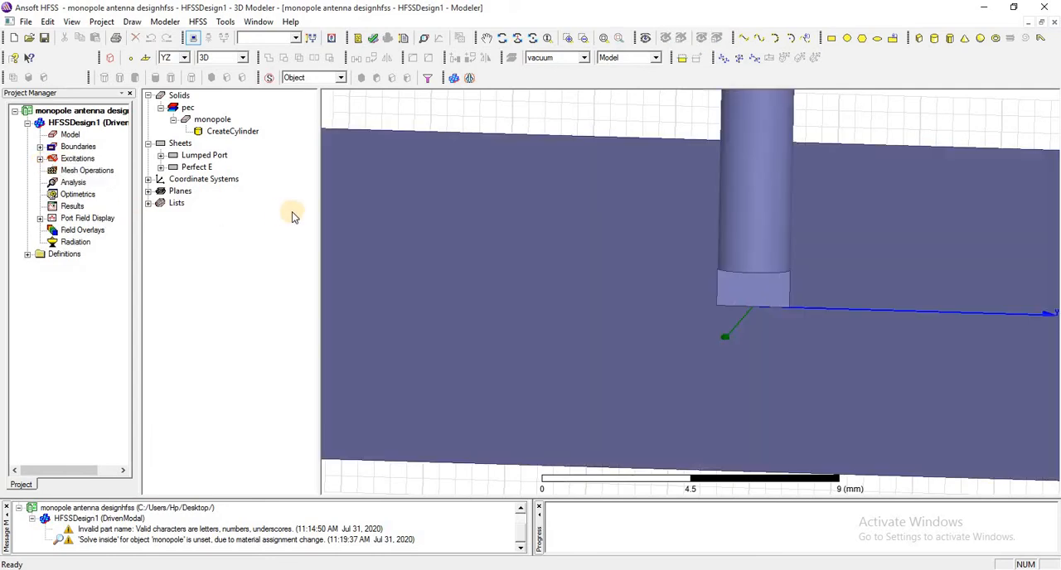
Run the validation check on the antenna design and close its report.
{"action": "left_click", "coordinate": [373, 43]}
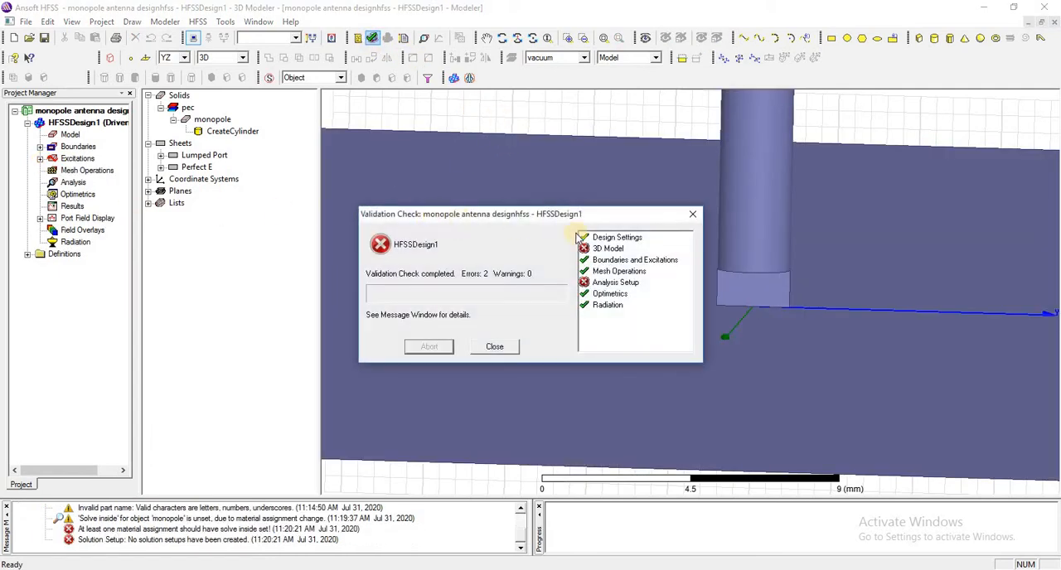
{"action": "left_click", "coordinate": [693, 216]}
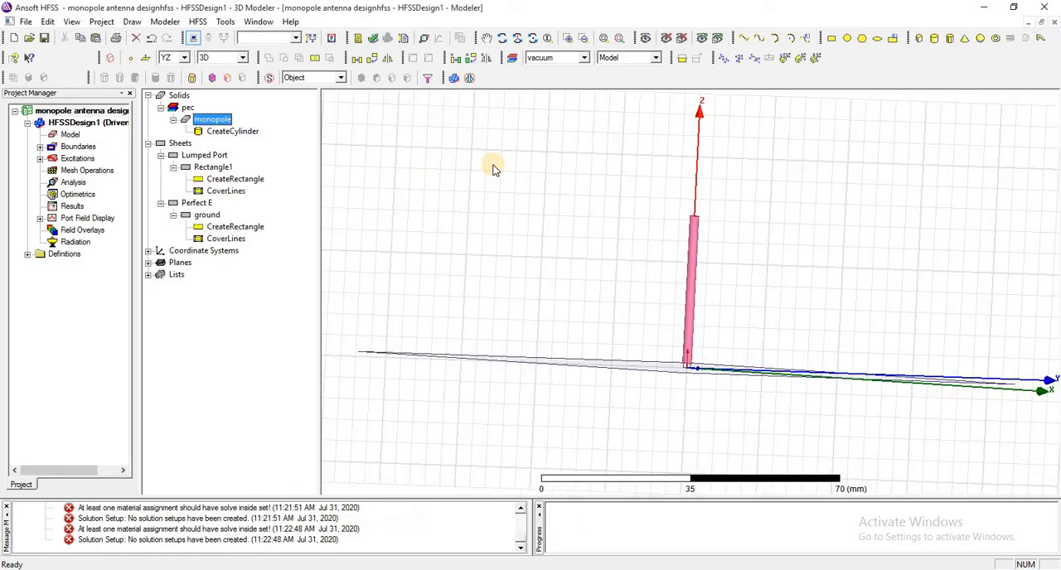
Add a solution setup with a solution frequency of 1.8 GHz and a maximum of 15 passes.
{"action": "left_click", "coordinate": [73, 184]}
{"action": "right_click", "coordinate": [73, 184]}
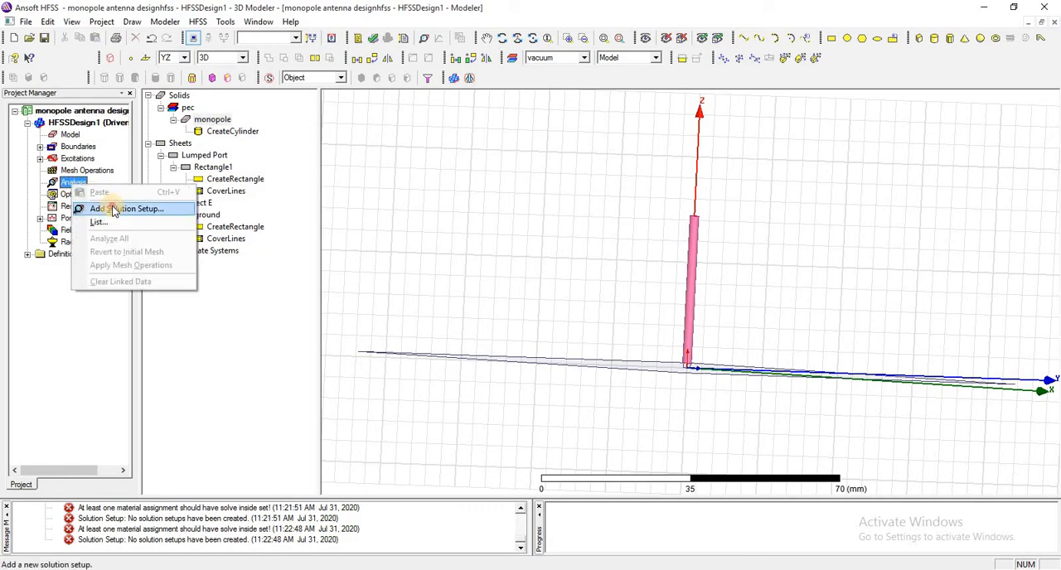
{"action": "left_click", "coordinate": [115, 209]}
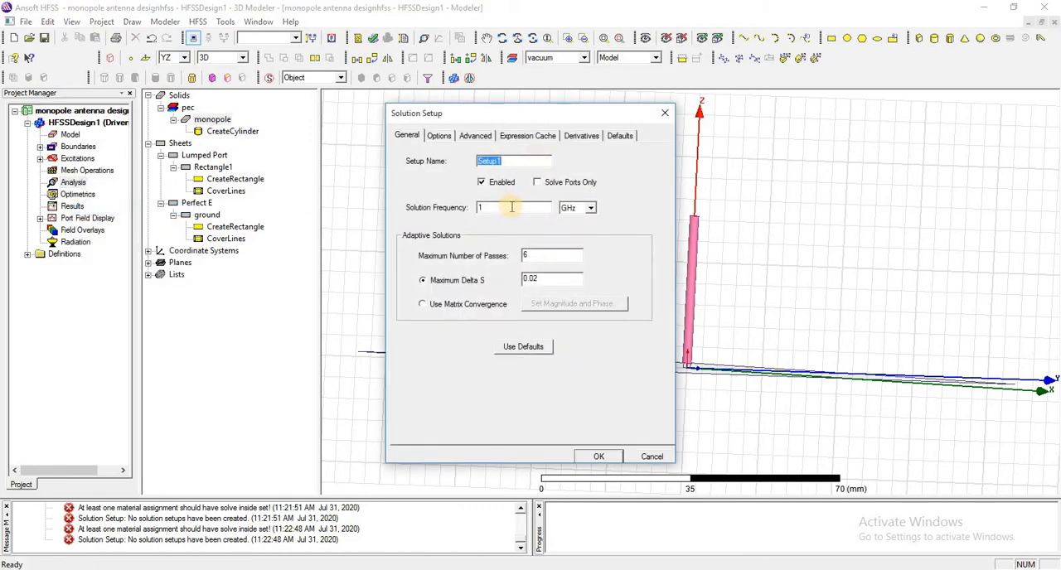
{"action": "left_click", "coordinate": [511, 208]}
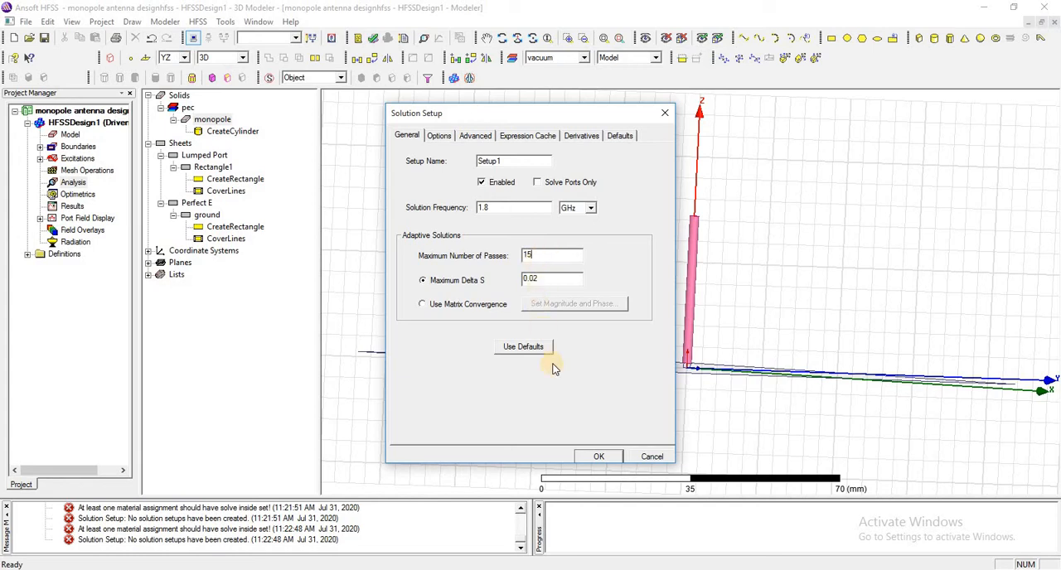
{"action": "left_click", "coordinate": [600, 459]}
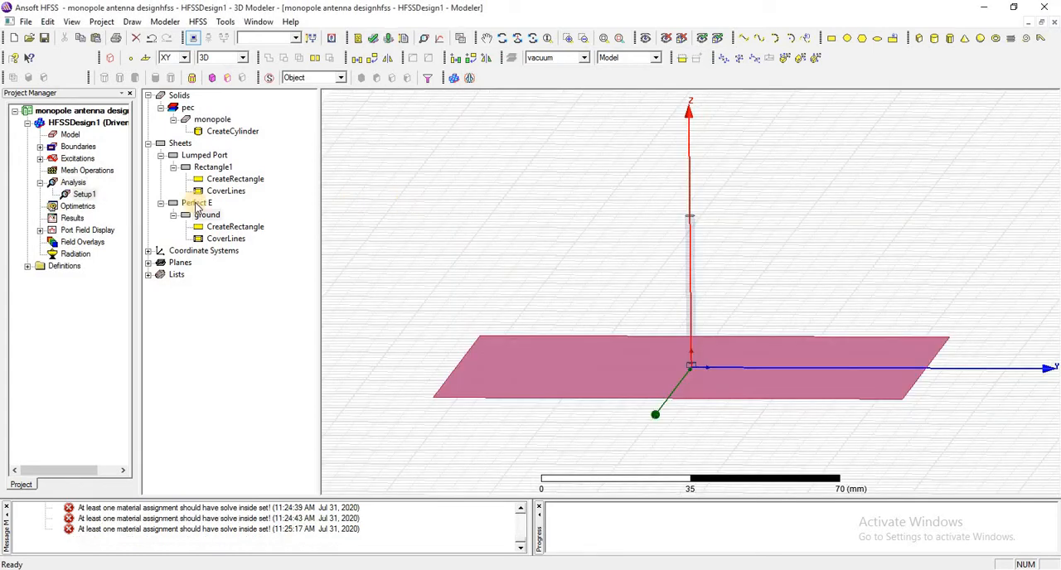
Add a frequency sweep to the solution setup from 0.9 to 2.7 GHz with a step size of 100 GHz, and preview its points.
{"action": "right_click", "coordinate": [80, 194]}
{"action": "left_click", "coordinate": [172, 287]}
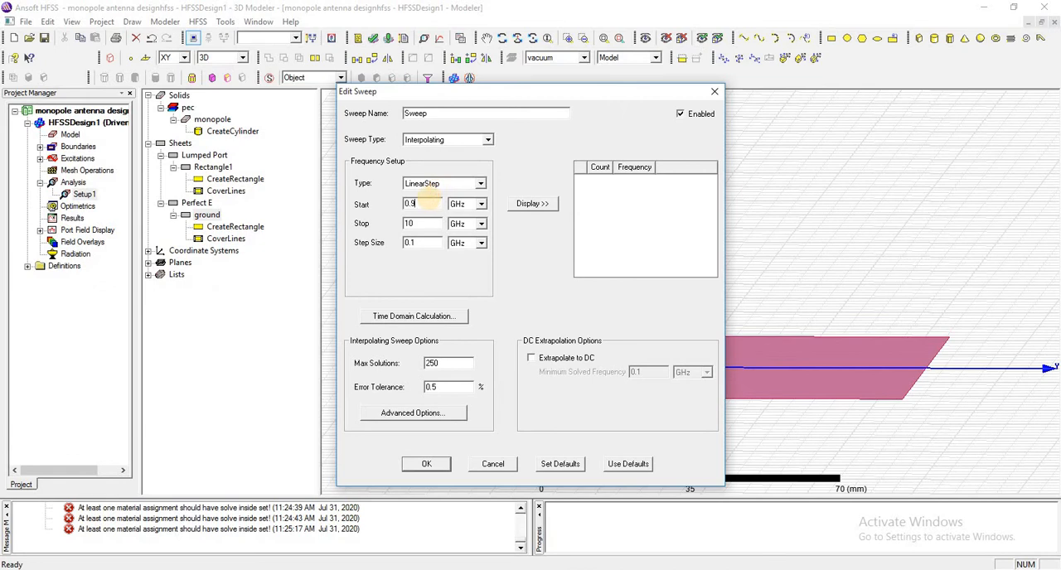
{"action": "left_click", "coordinate": [428, 224]}
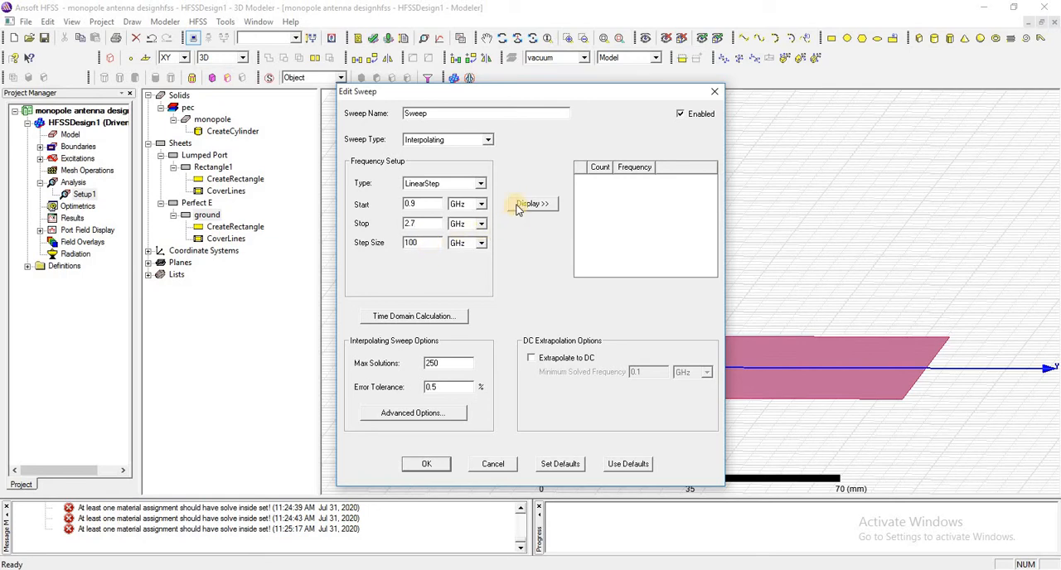
{"action": "left_click", "coordinate": [518, 205]}
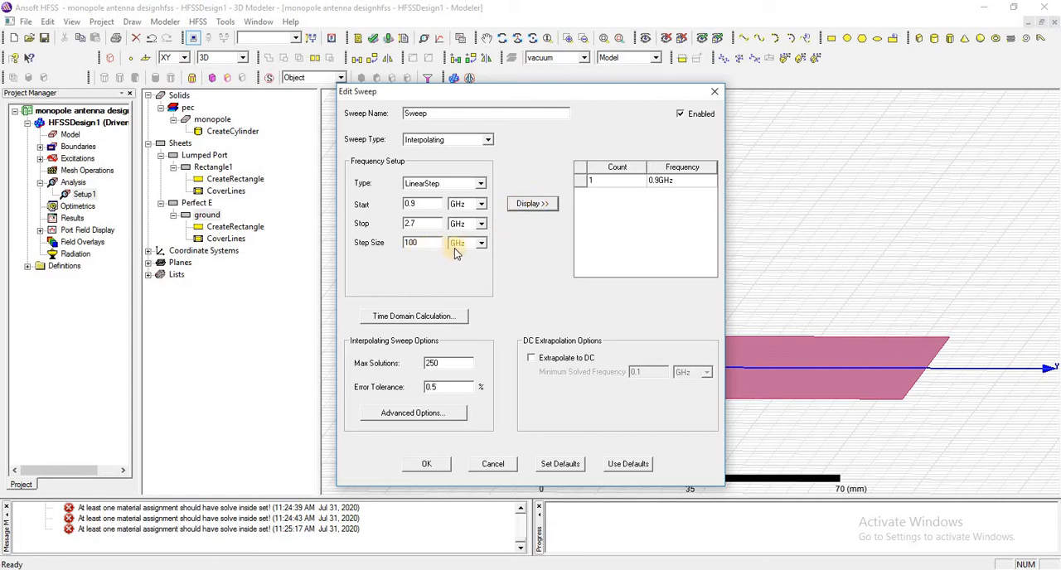
Switch the sweep's frequency type to LinearCount with a count of 100 and preview its points.
{"action": "left_click", "coordinate": [482, 184]}
{"action": "left_click", "coordinate": [452, 205]}
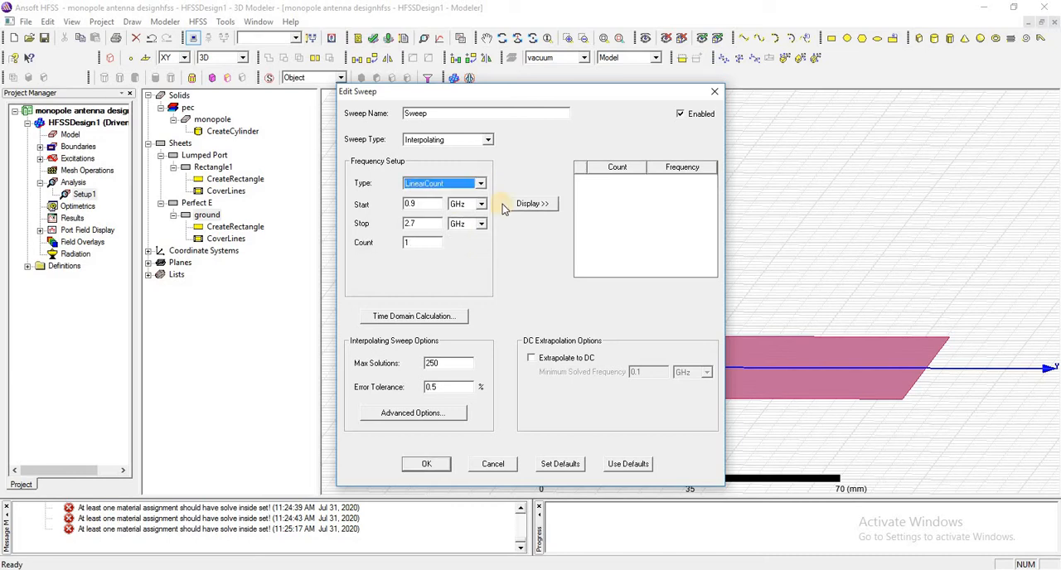
{"action": "left_click", "coordinate": [530, 205]}
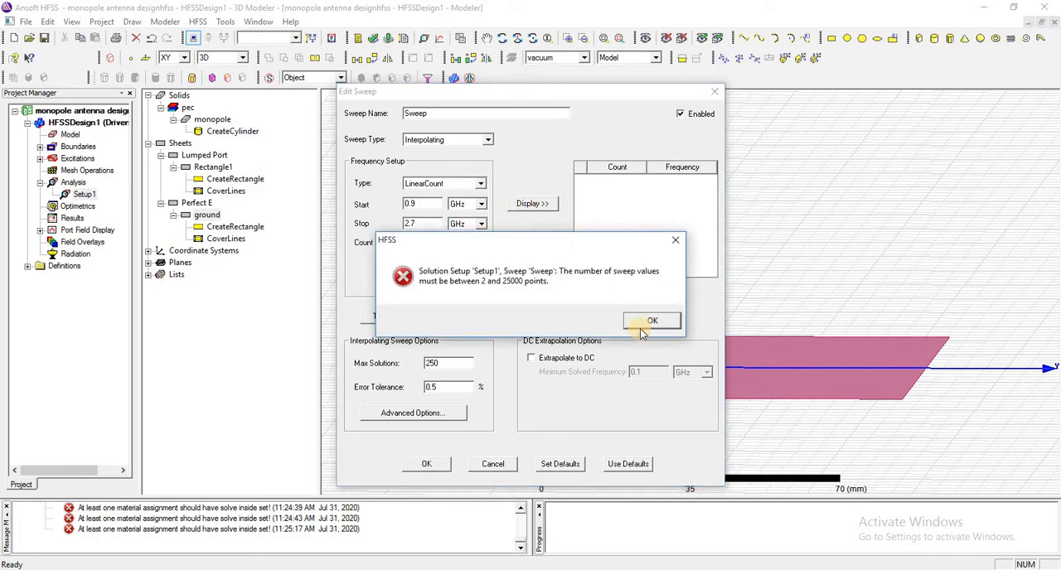
{"action": "left_click", "coordinate": [641, 328]}
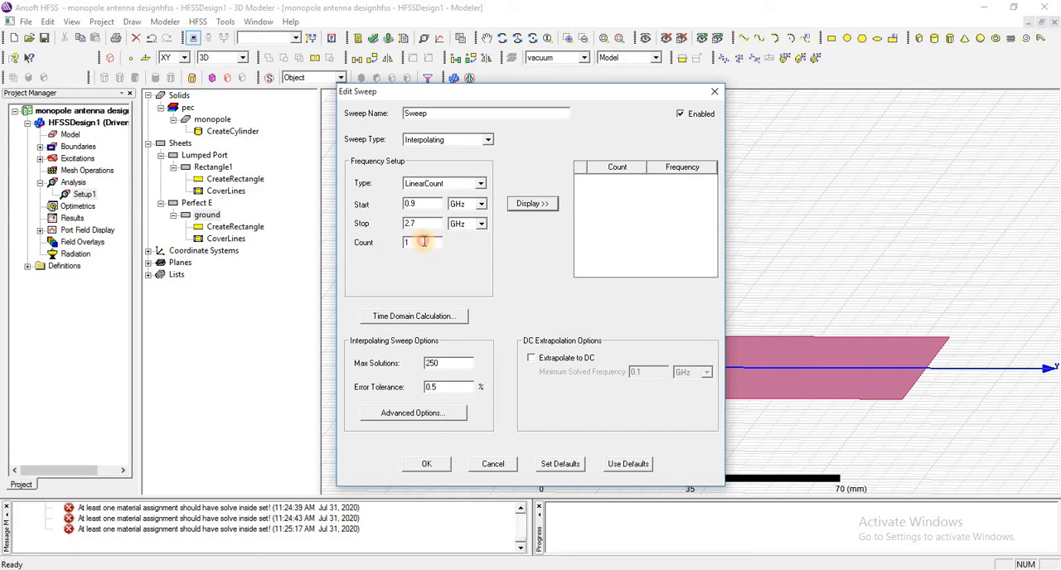
{"action": "left_click", "coordinate": [424, 242]}
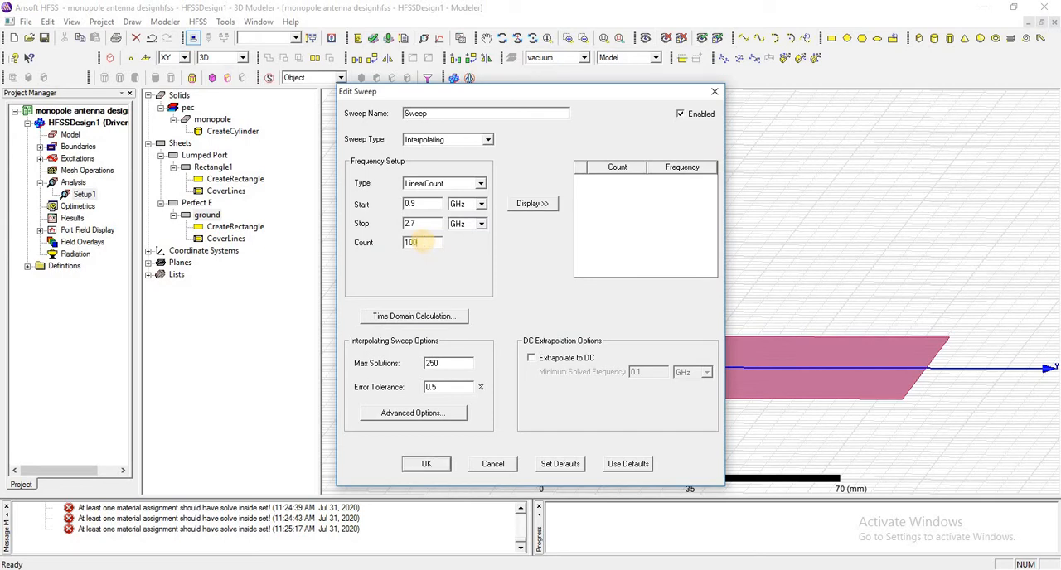
{"action": "left_click", "coordinate": [535, 205]}
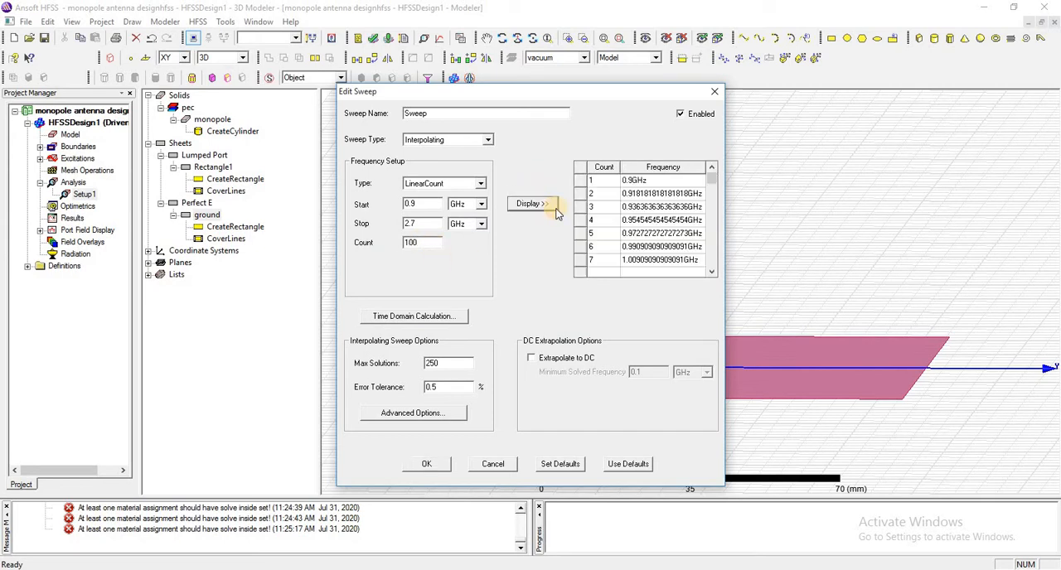
Keep the sweep type as Interpolating and finish the frequency sweep.
{"action": "left_click", "coordinate": [491, 140]}
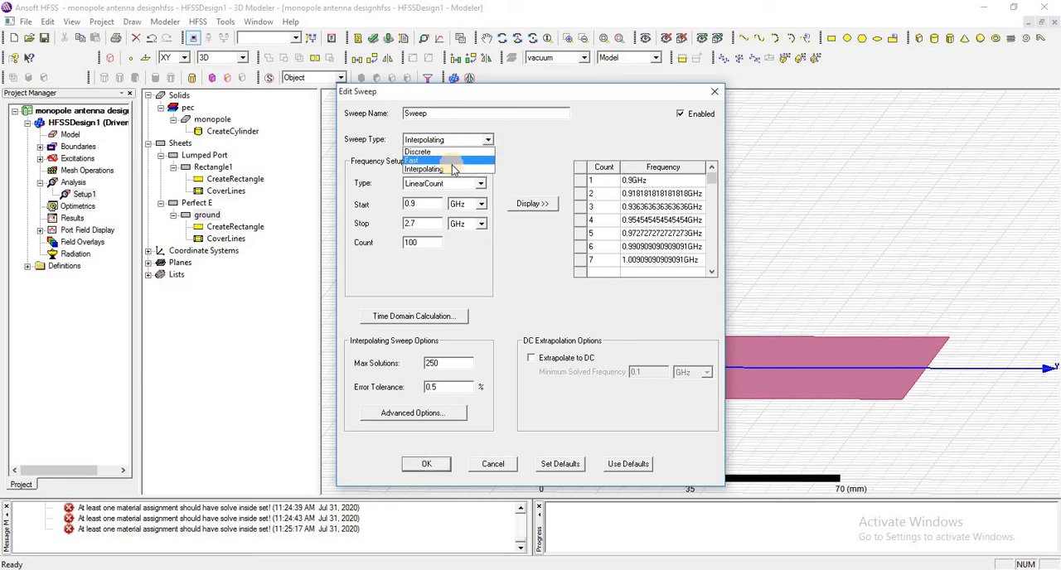
{"action": "left_click", "coordinate": [453, 170]}
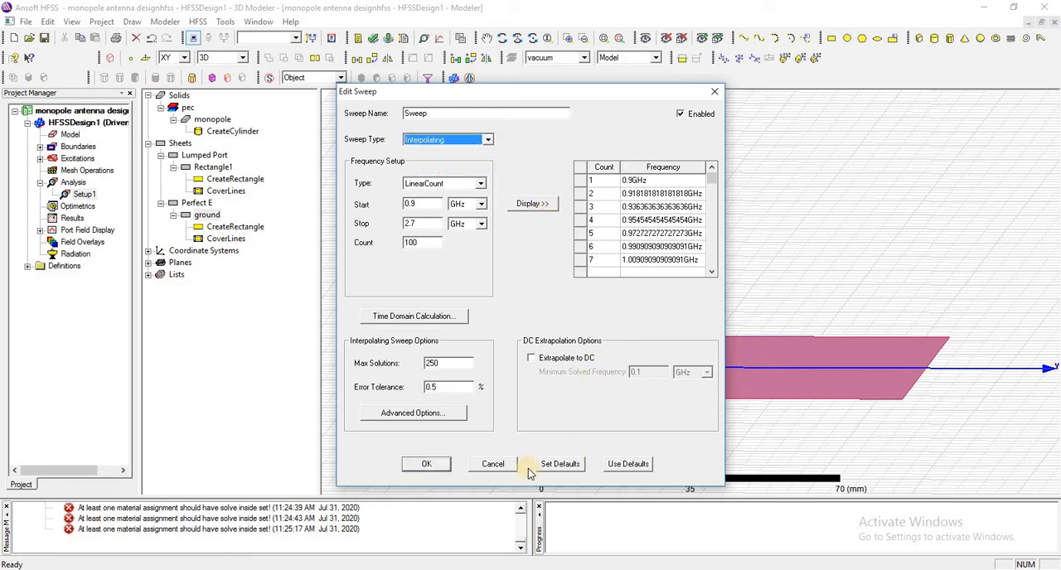
{"action": "left_click", "coordinate": [429, 465]}
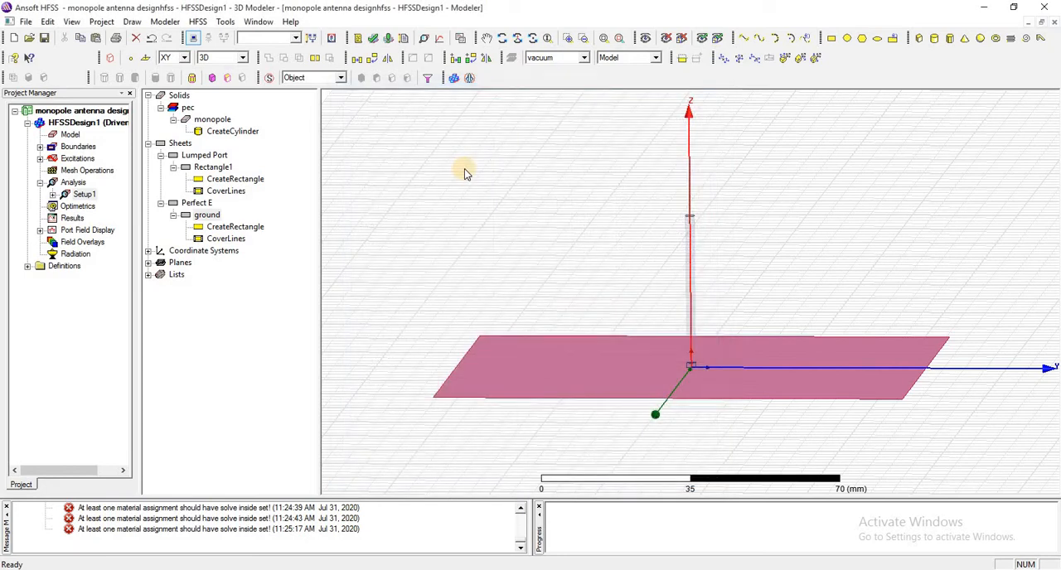
Draw a vacuum box about 145 by 25 mm and 10 mm high beside the monopole.
{"action": "left_click", "coordinate": [918, 38]}
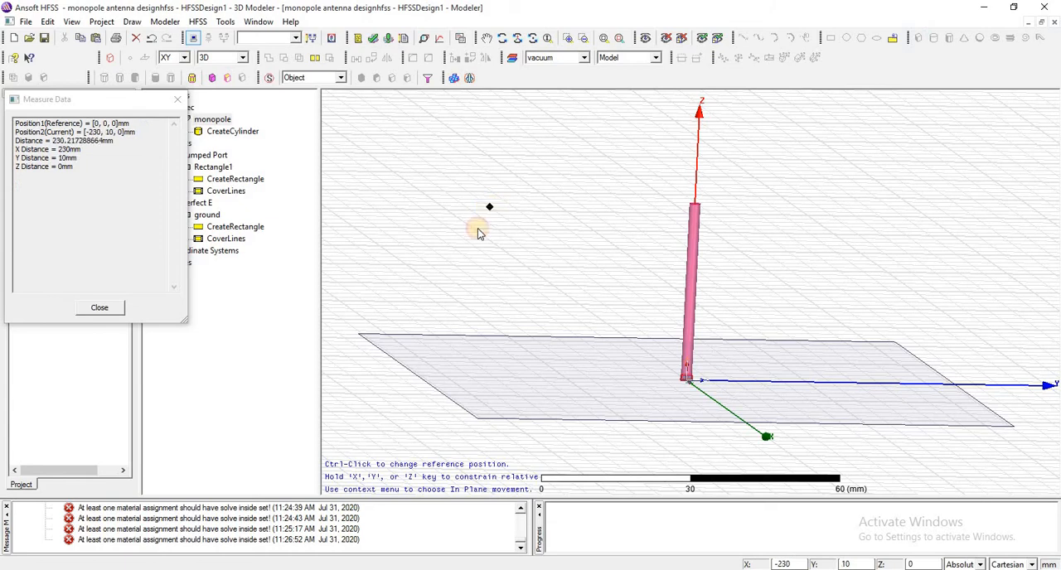
{"action": "left_click", "coordinate": [478, 228]}
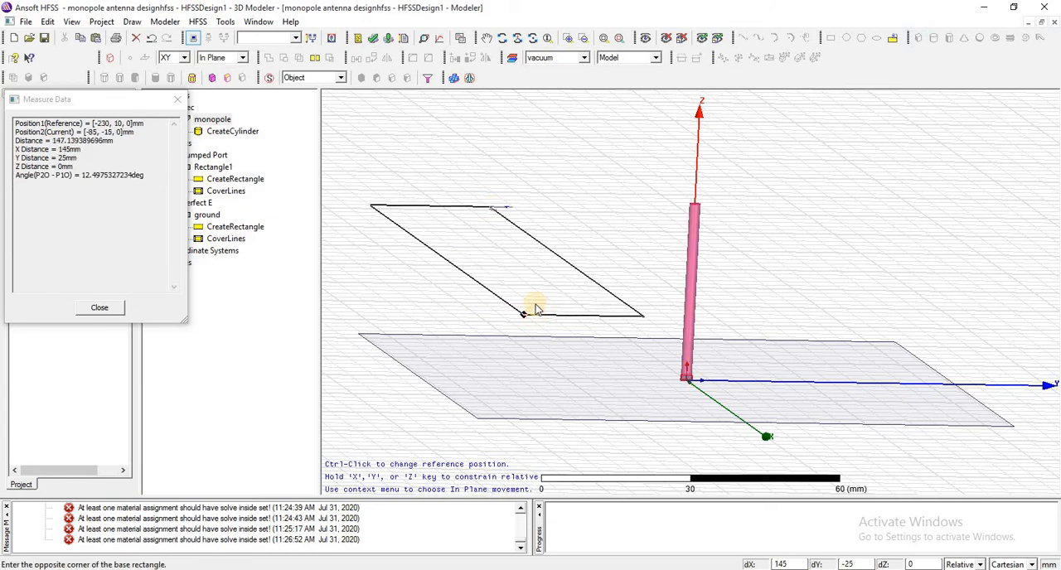
{"action": "left_click", "coordinate": [534, 310]}
{"action": "left_click", "coordinate": [540, 271]}
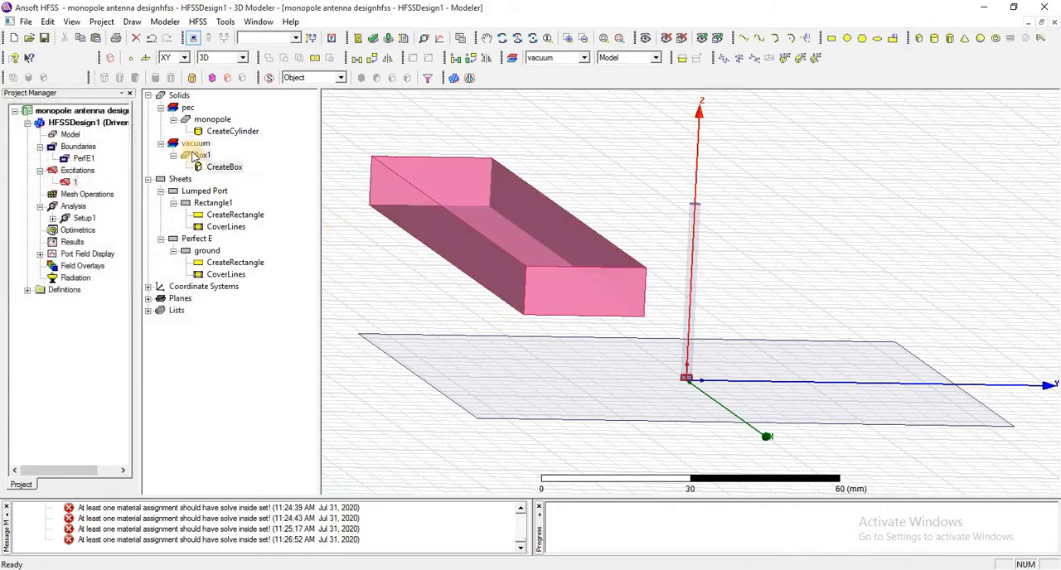
Set the box position to -LX/2, -LY/2, -H/2, defining the variables LX, LY and H as 200 mm each.
{"action": "left_click", "coordinate": [202, 158]}
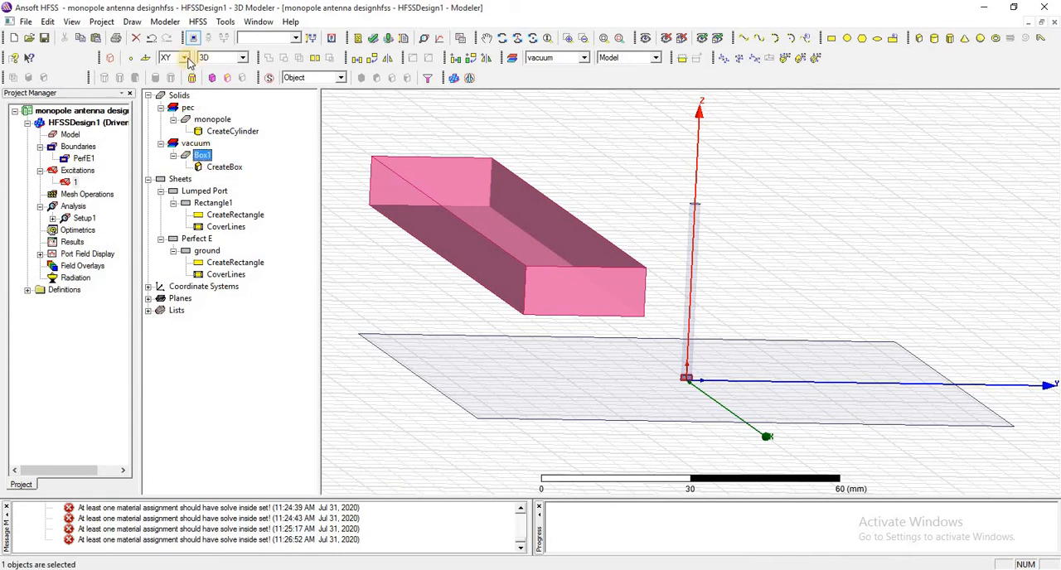
{"action": "double_click", "coordinate": [223, 168]}
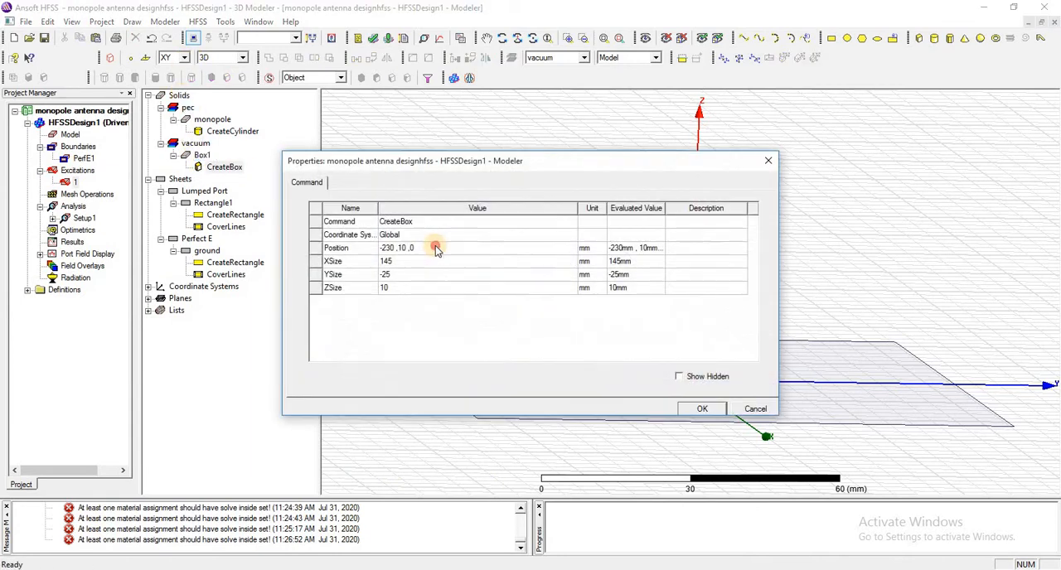
{"action": "left_click", "coordinate": [436, 249]}
{"action": "type", "text": "-LX/2 ,-LY/2 ,-H/2"}
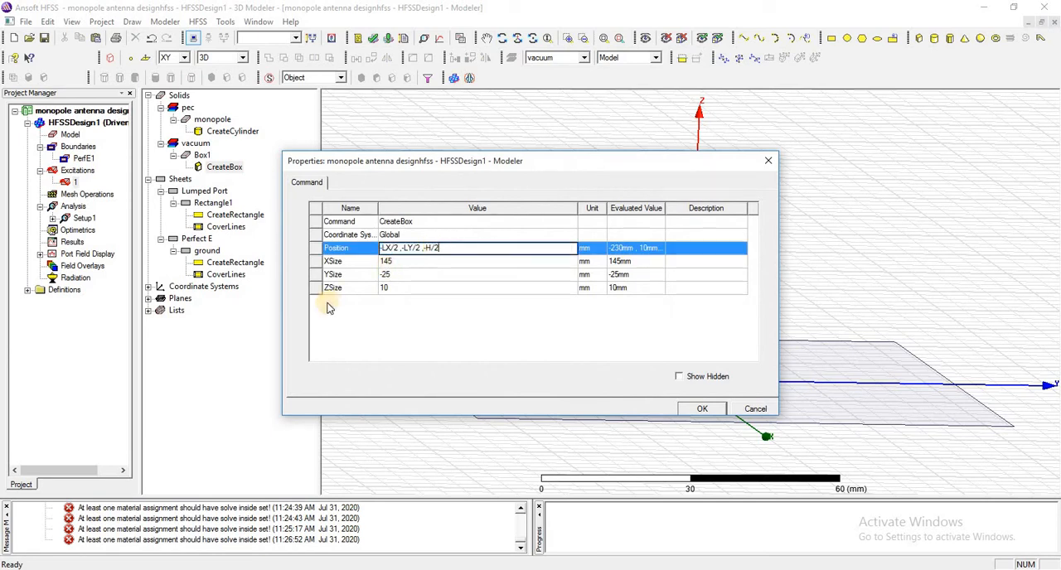
{"action": "left_click", "coordinate": [441, 330]}
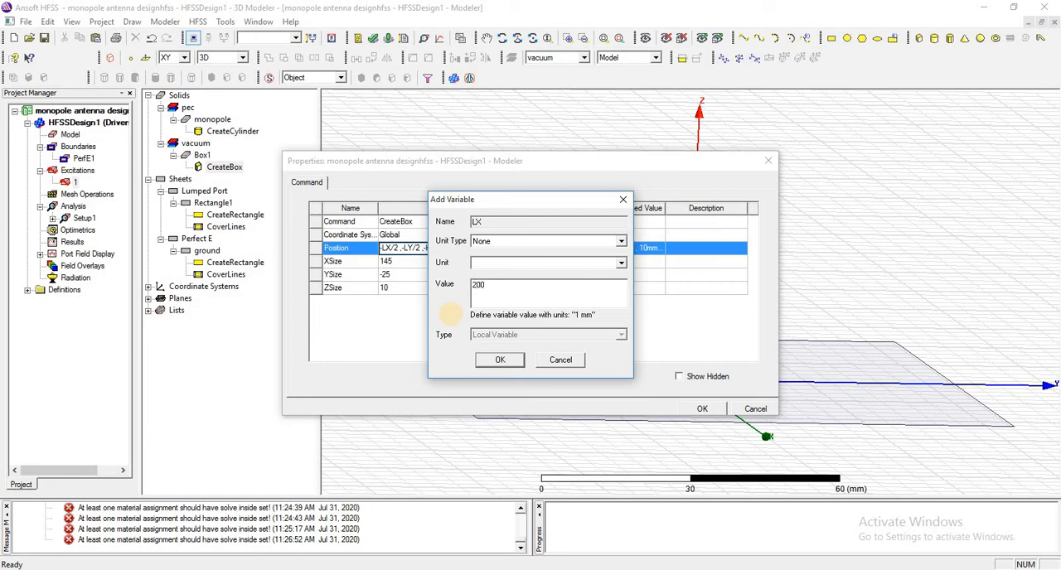
{"action": "left_click", "coordinate": [486, 363]}
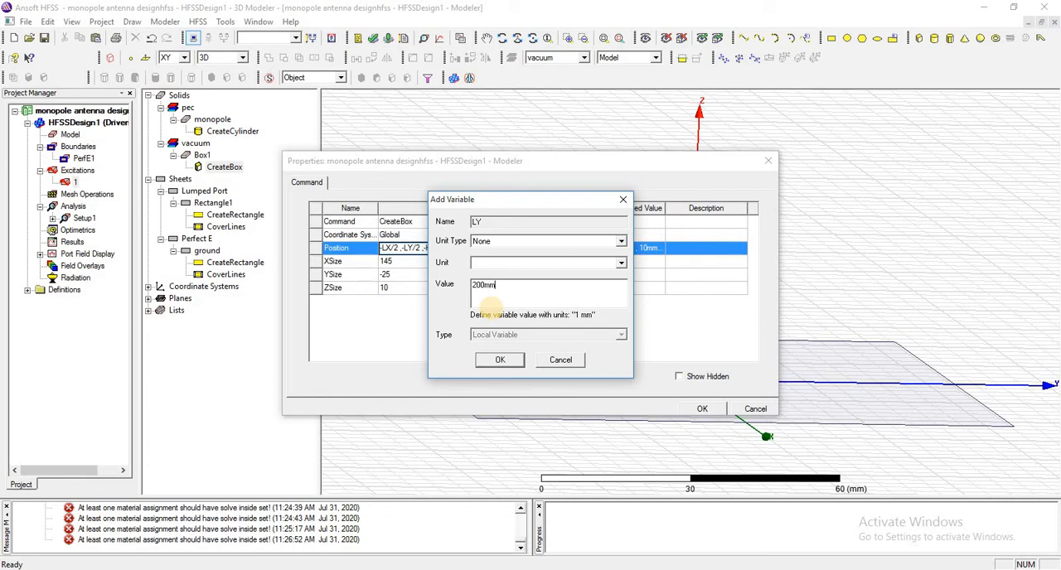
{"action": "left_click", "coordinate": [507, 364]}
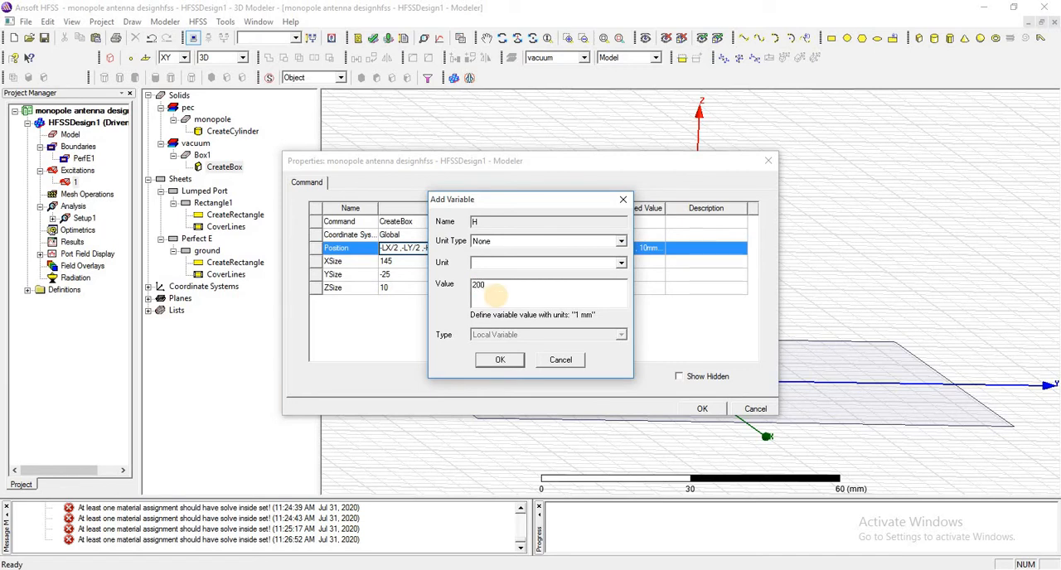
{"action": "left_click", "coordinate": [502, 360]}
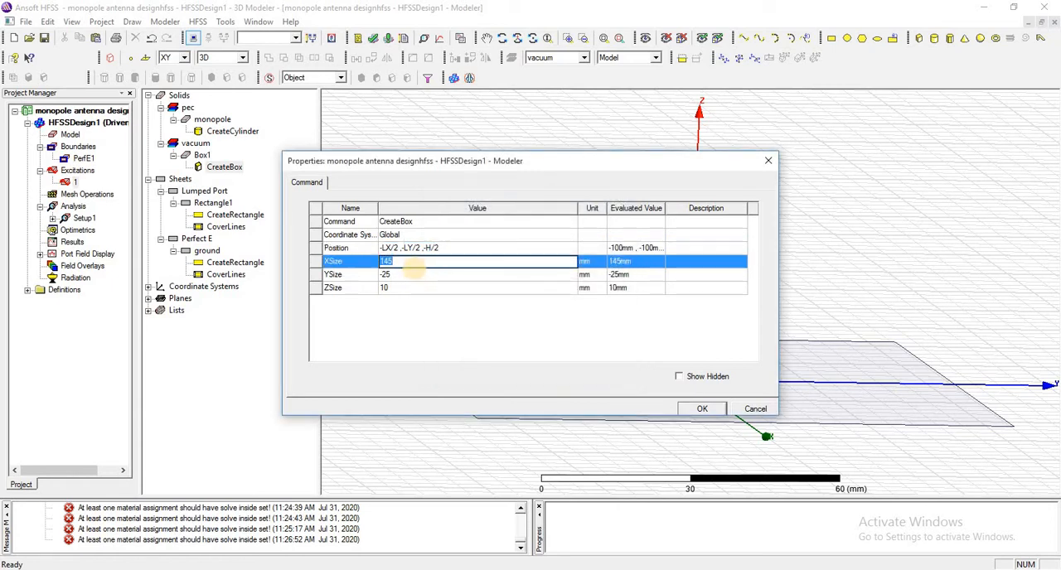
Set the box's X size to LX, Y size to LY and Z size to H.
{"action": "left_click", "coordinate": [413, 267]}
{"action": "type", "text": "LX"}
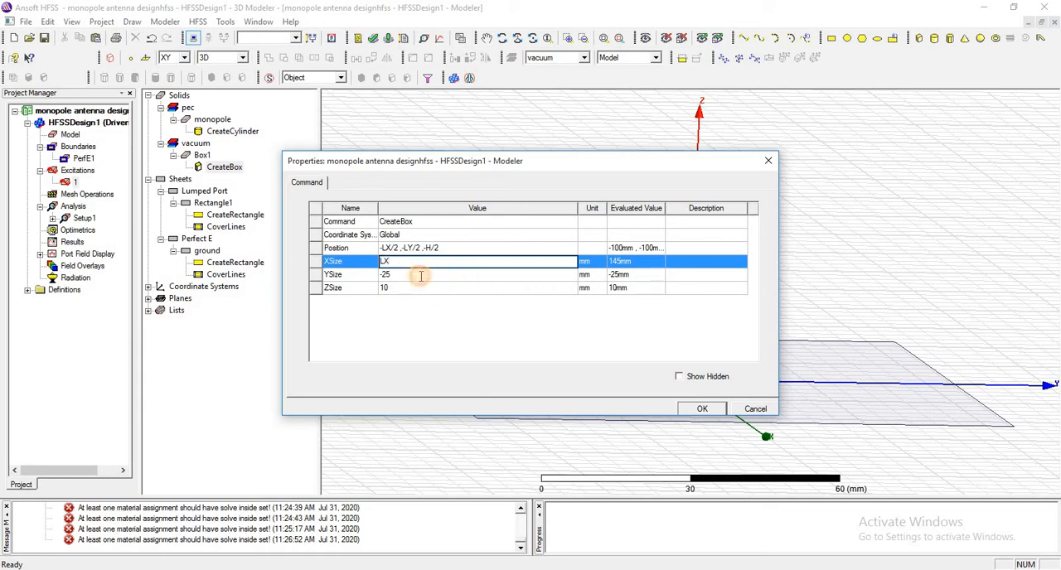
{"action": "left_click", "coordinate": [420, 276]}
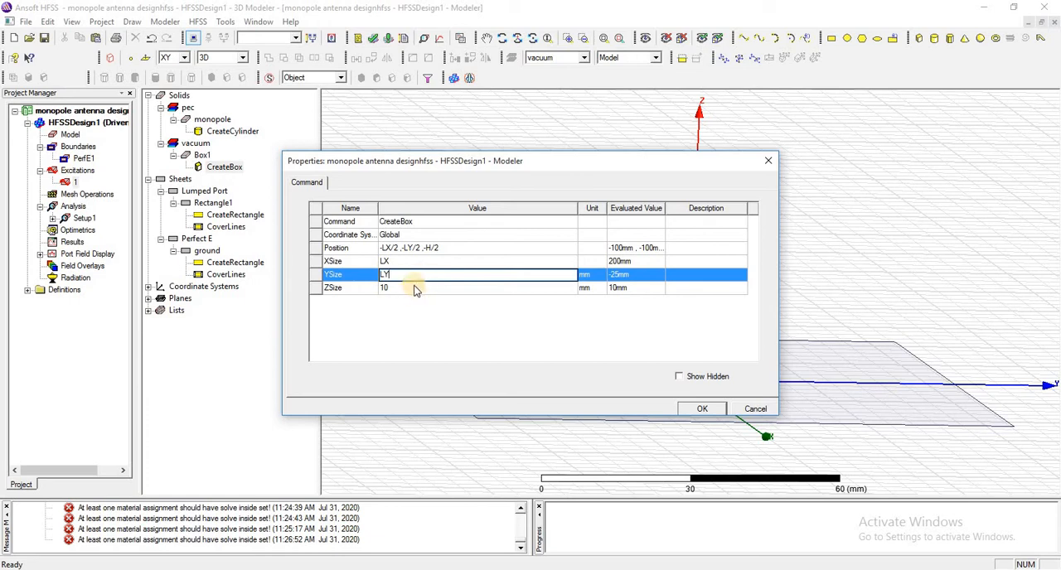
{"action": "left_click", "coordinate": [414, 286]}
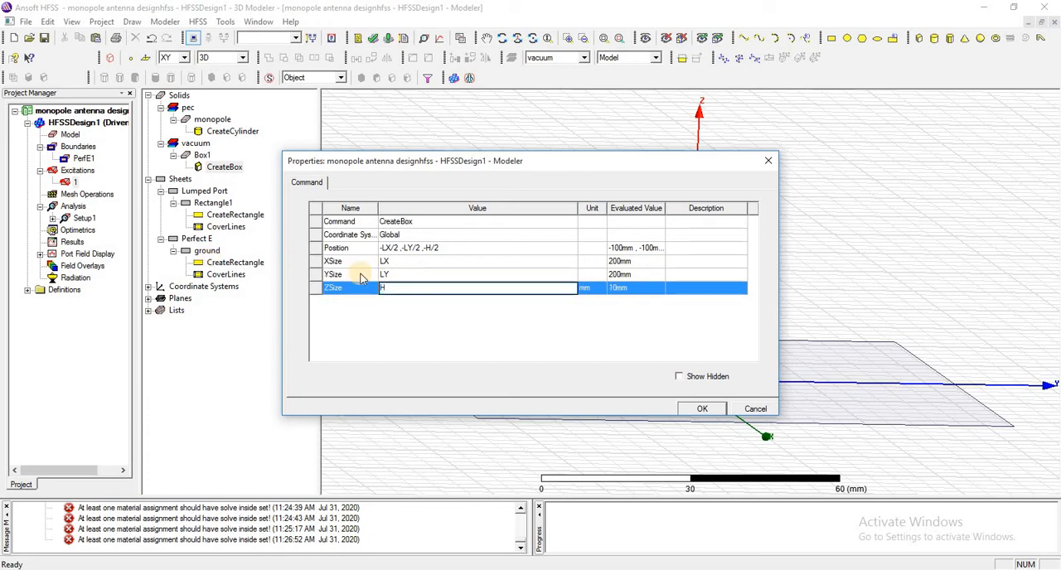
{"action": "left_click", "coordinate": [703, 415]}
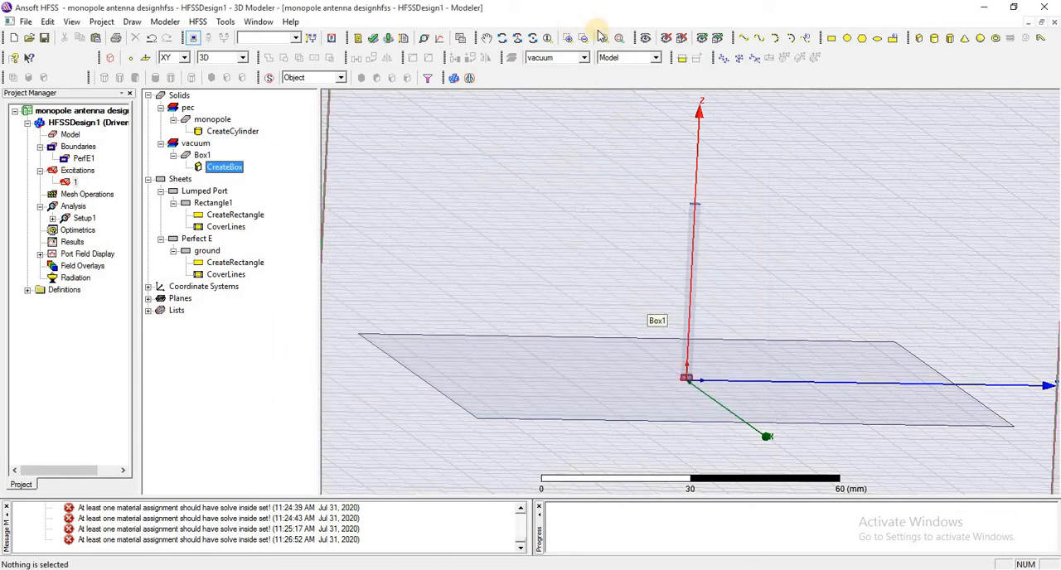
Inspect how the vacuum box encloses the monopole and ground plane, highlighting each object in the model.
{"action": "left_click", "coordinate": [604, 38]}
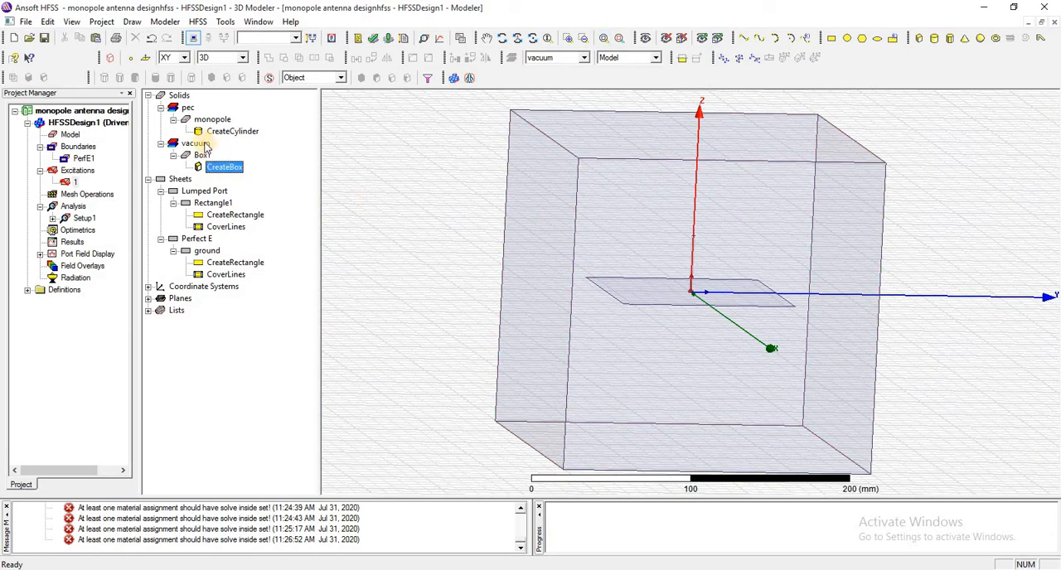
{"action": "left_click", "coordinate": [203, 122]}
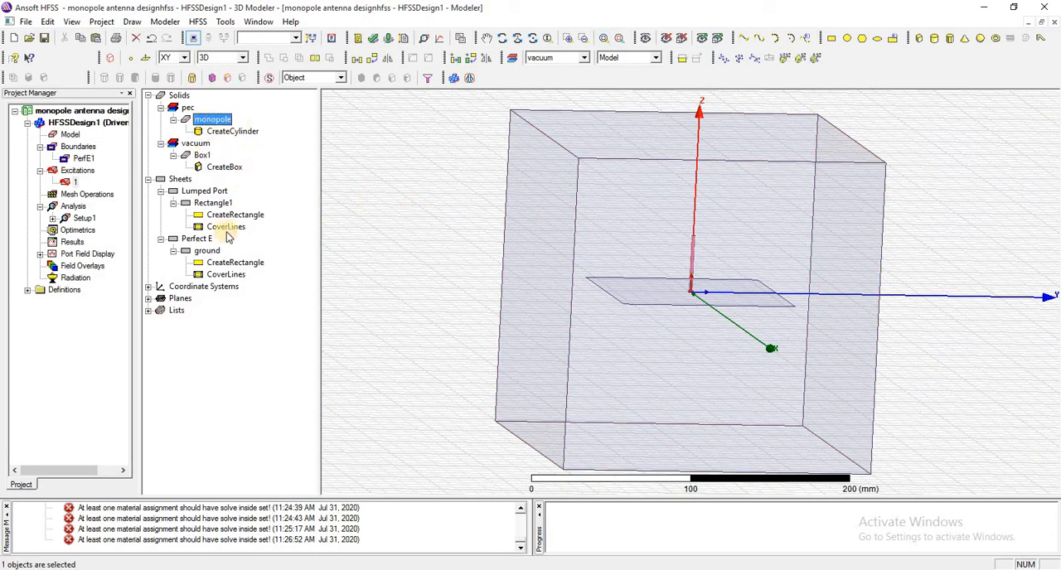
{"action": "left_click", "coordinate": [207, 252], "text": "ctrl"}
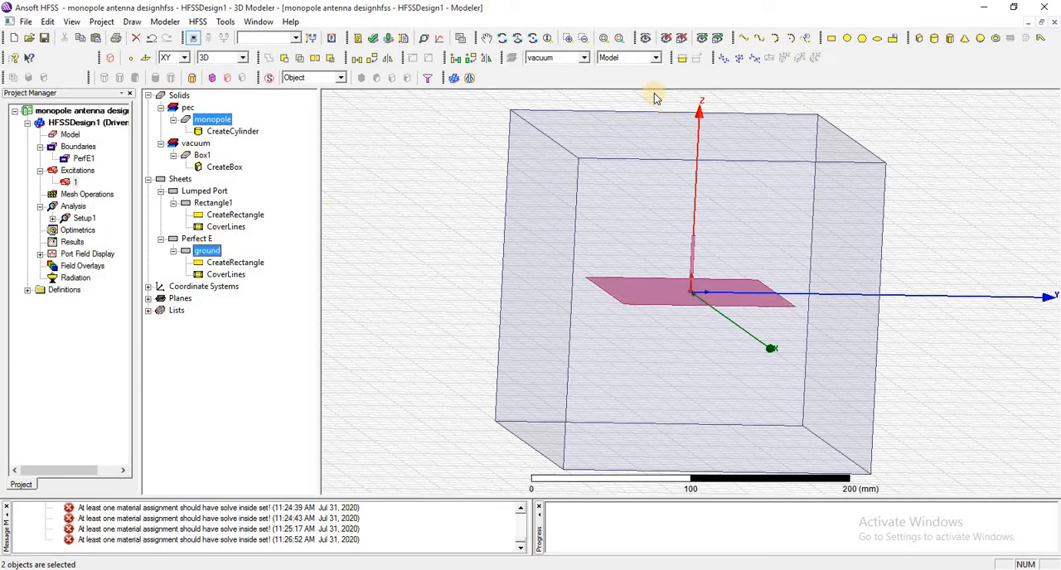
{"action": "left_click", "coordinate": [501, 38]}
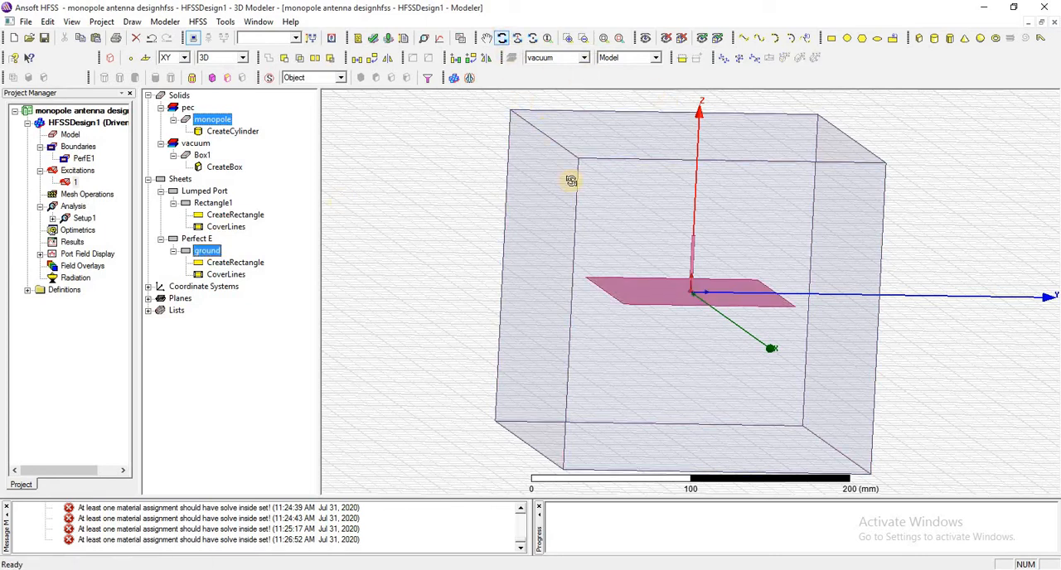
{"action": "left_click_drag", "start_coordinate": [564, 202], "coordinate": [351, 109]}
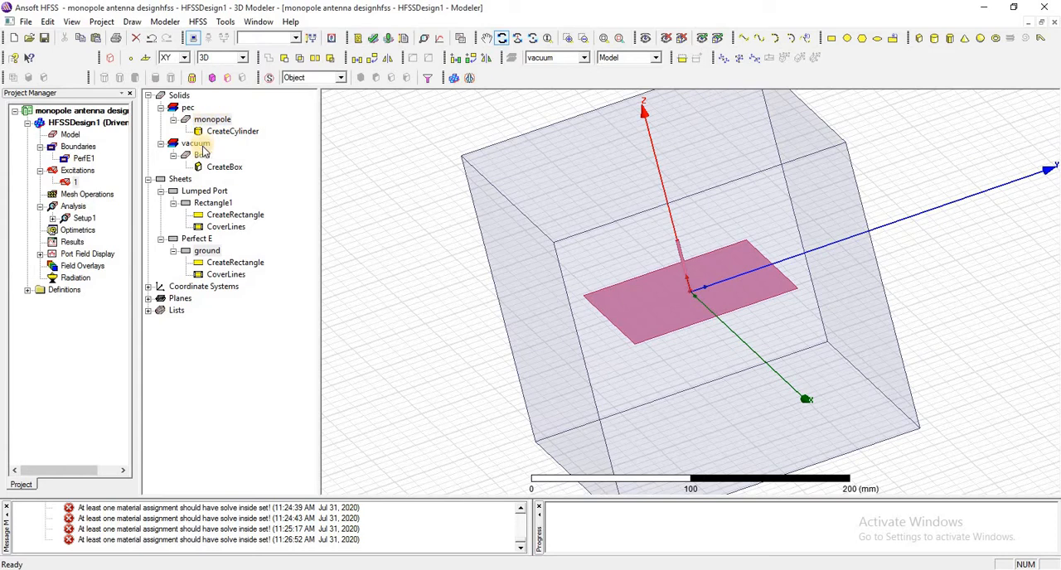
{"action": "left_click", "coordinate": [203, 157]}
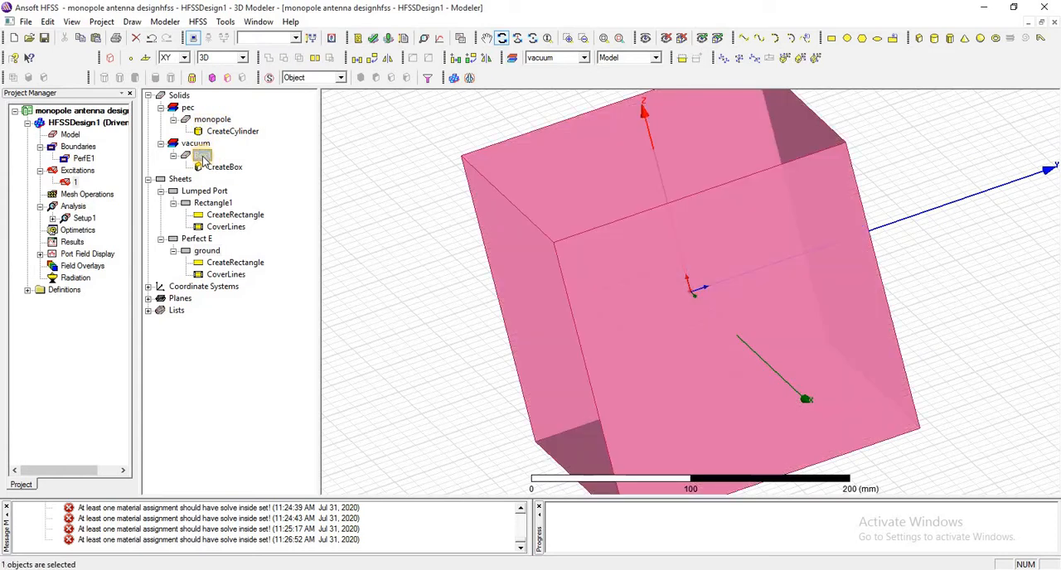
Assign a radiation boundary with the Radiating Only option to the vacuum box.
{"action": "right_click", "coordinate": [203, 157]}
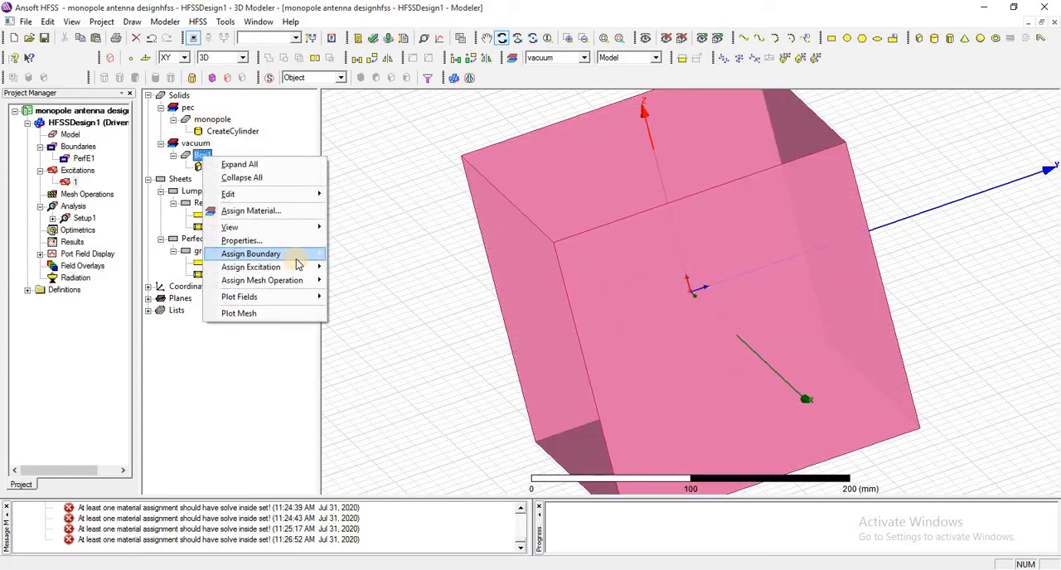
{"action": "mouse_move", "coordinate": [298, 255]}
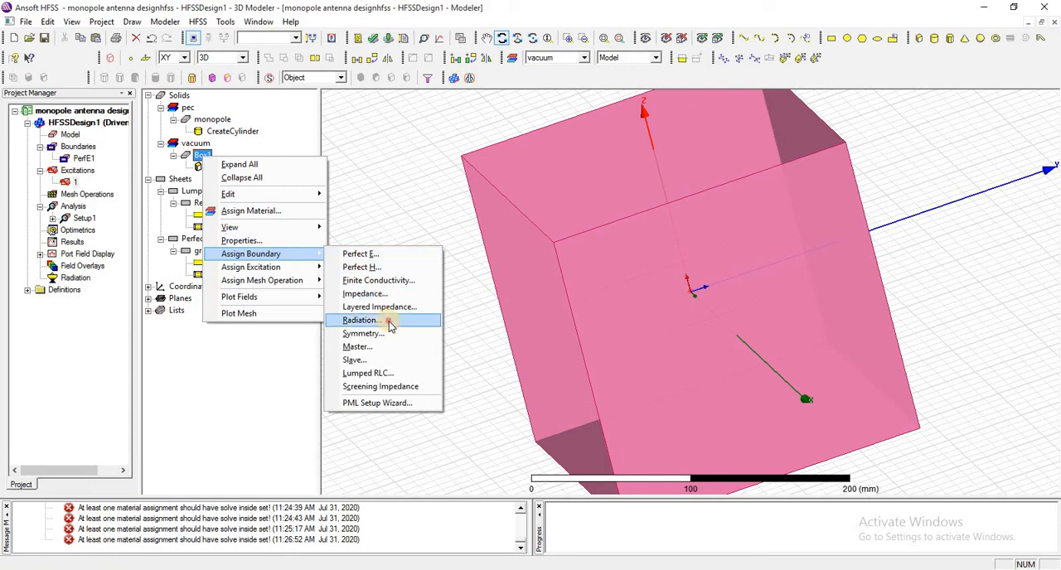
{"action": "left_click", "coordinate": [362, 320]}
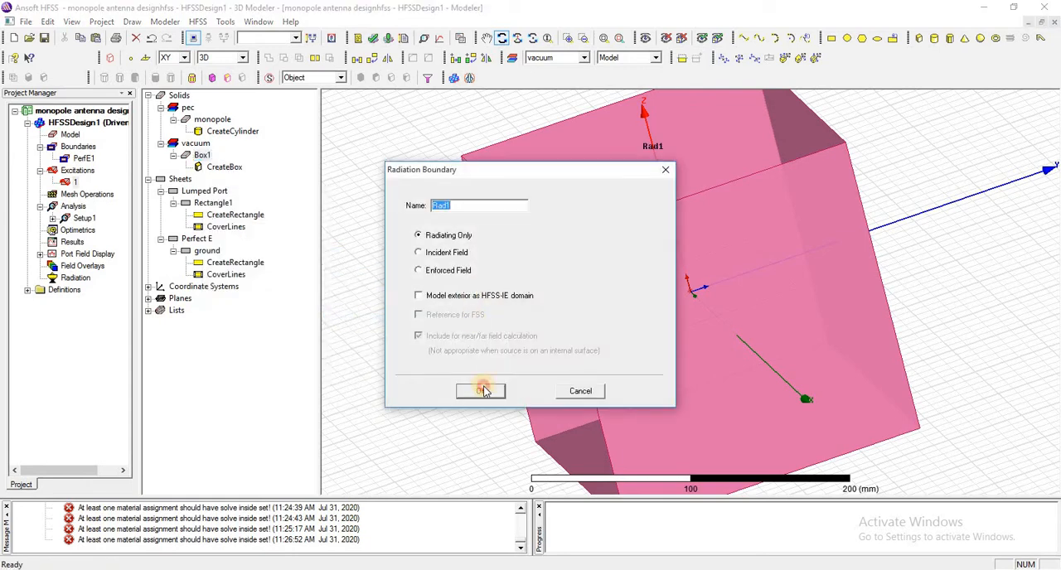
{"action": "left_click", "coordinate": [484, 390]}
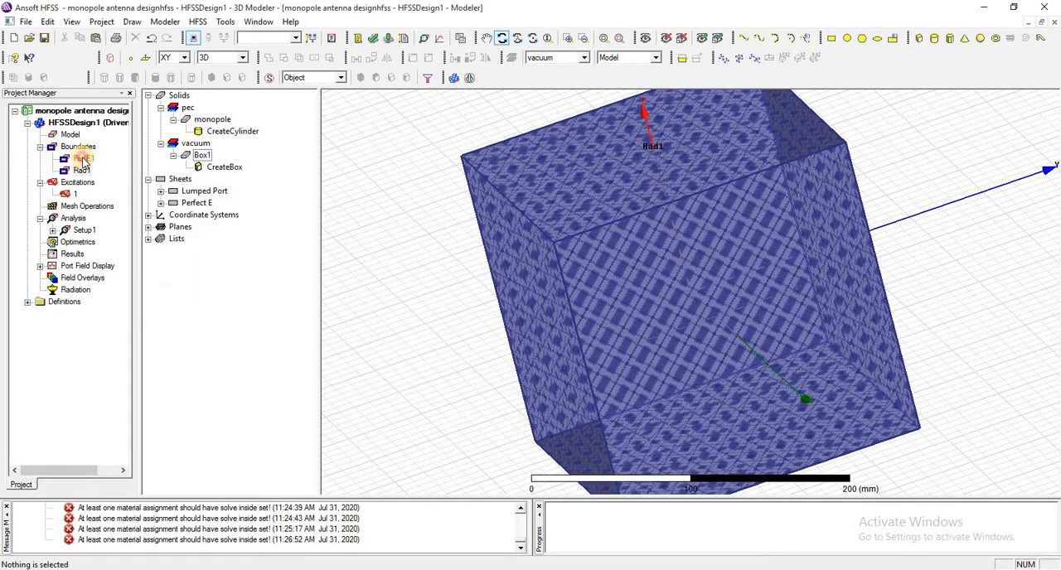
{"action": "left_click", "coordinate": [83, 158]}
{"action": "left_click", "coordinate": [76, 147]}
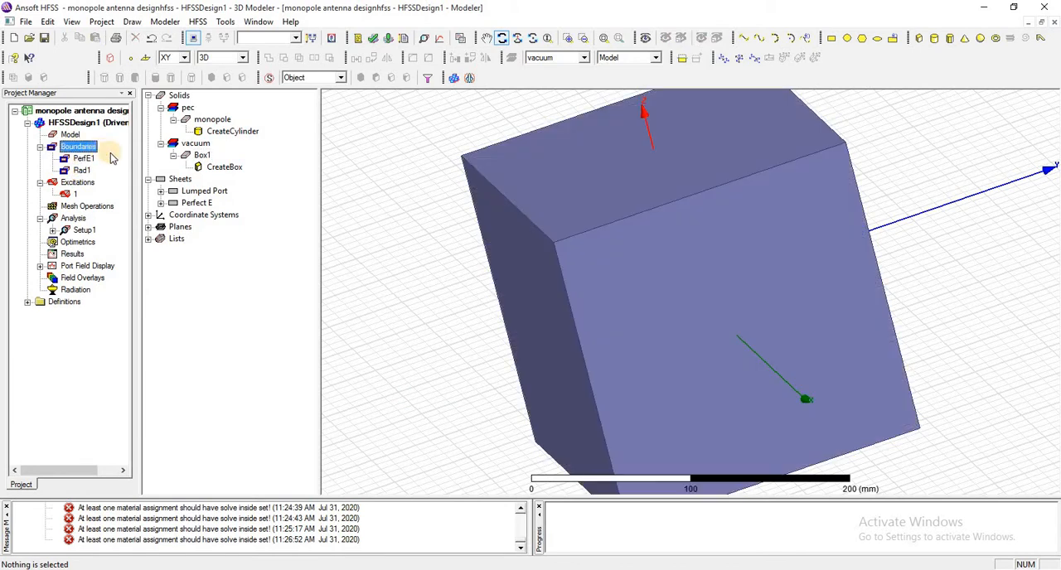
Run the validation check on the monopole design and analyze all of its setups.
{"action": "left_click", "coordinate": [217, 121]}
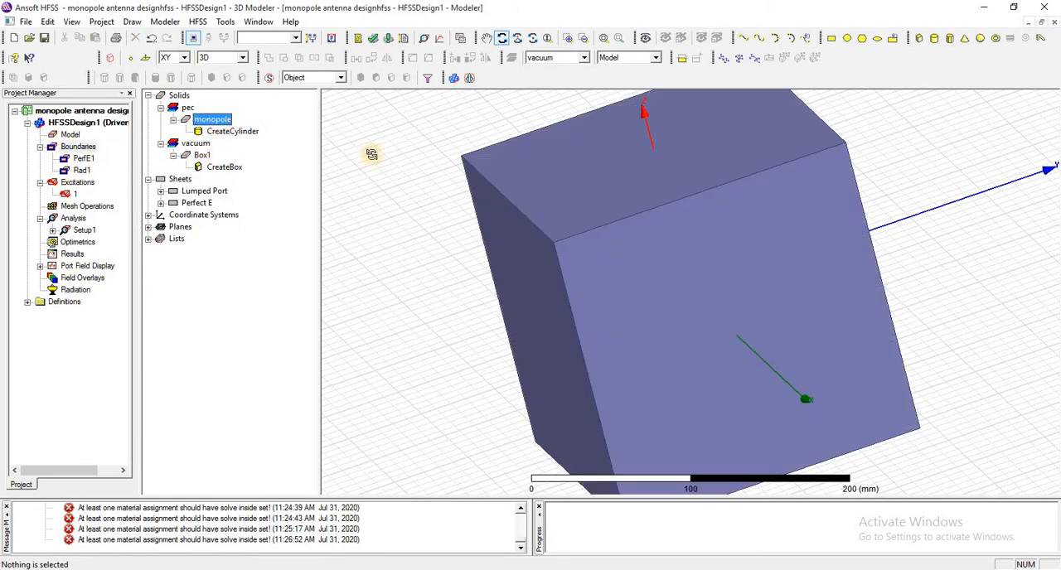
{"action": "right_click", "coordinate": [421, 166]}
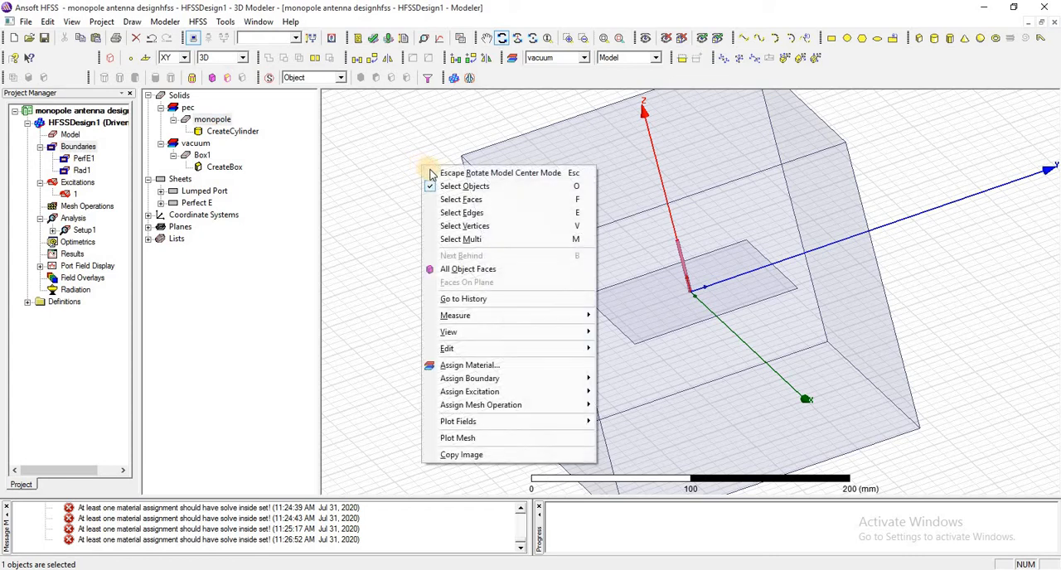
{"action": "left_click", "coordinate": [426, 172]}
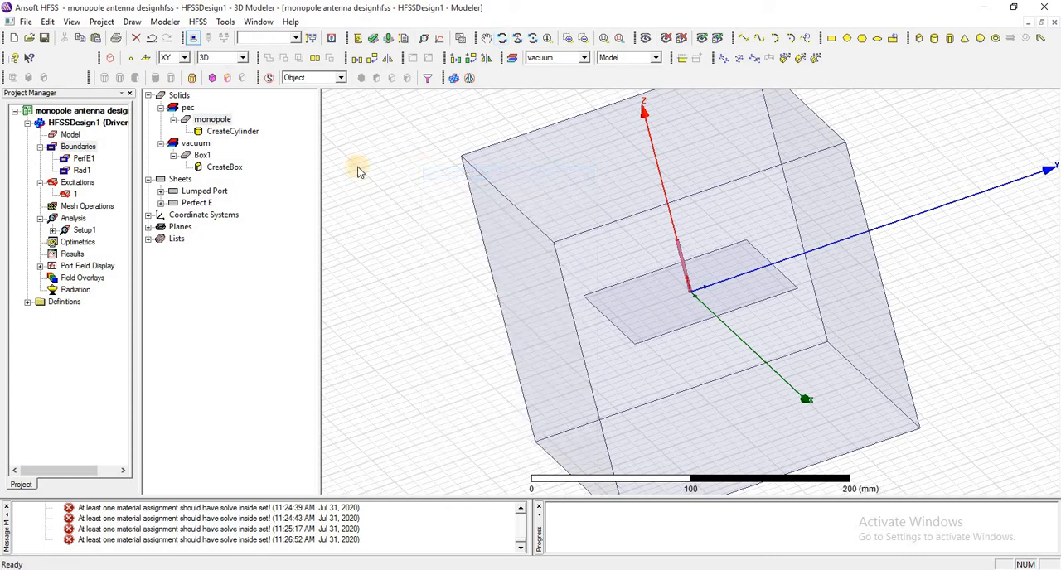
{"action": "left_click", "coordinate": [372, 38]}
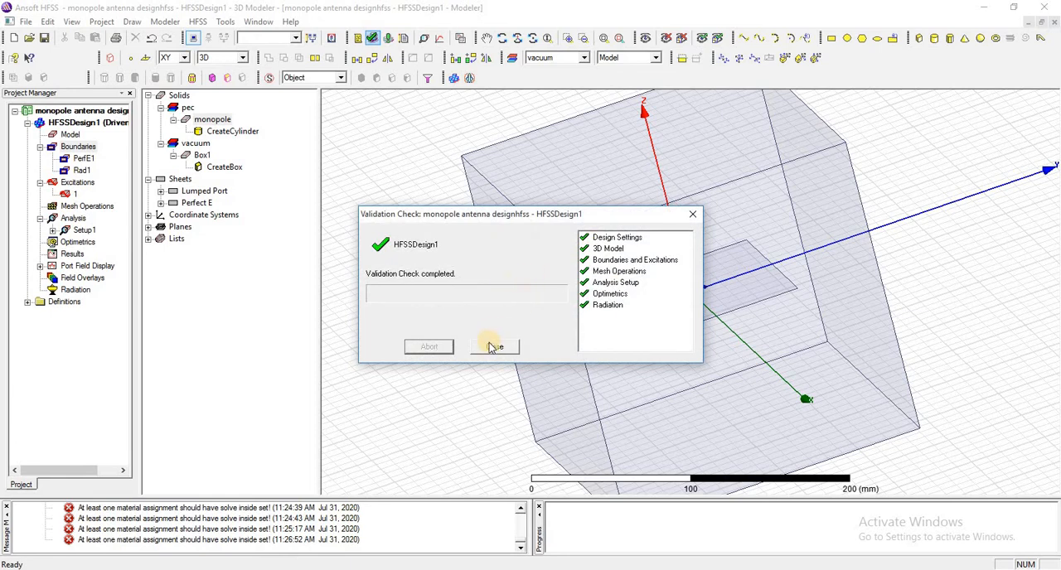
{"action": "left_click", "coordinate": [495, 347]}
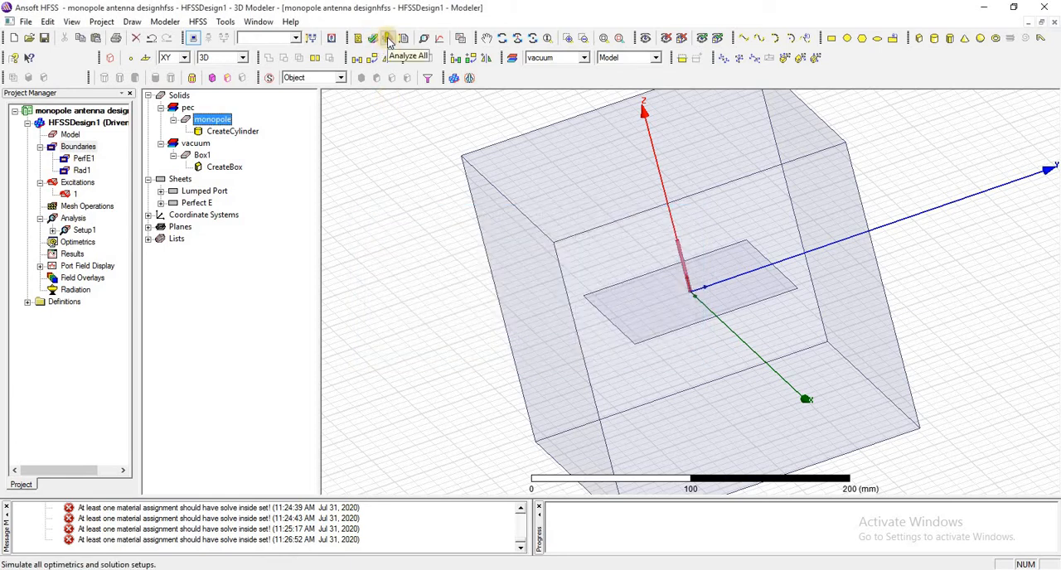
{"action": "left_click", "coordinate": [388, 40]}
{"action": "left_click", "coordinate": [462, 163]}
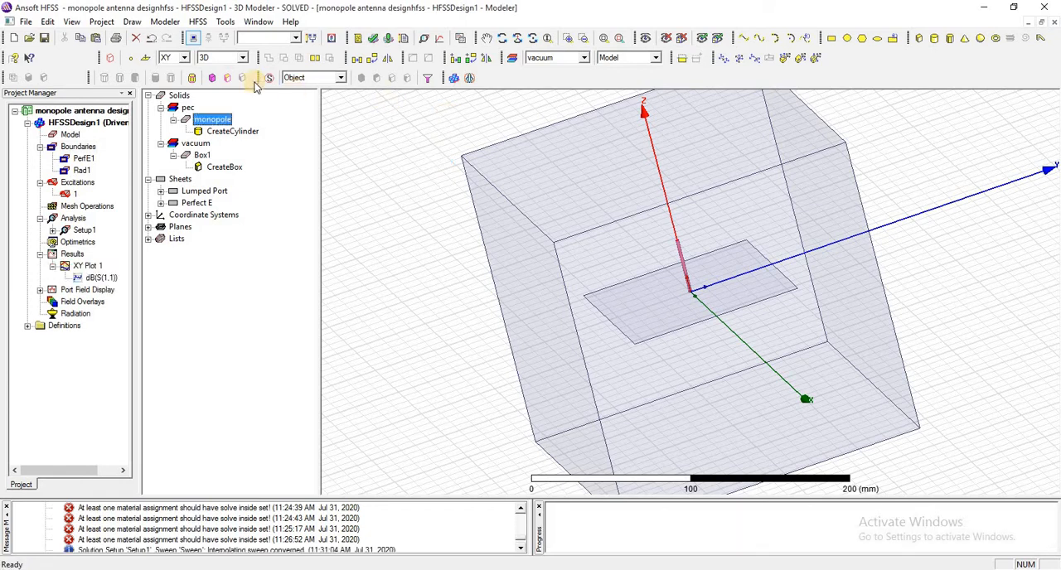
Create a rectangular modal solution data plot of S(1,1) in dB against frequency for Setup1 : Sweep.
{"action": "left_click", "coordinate": [199, 22]}
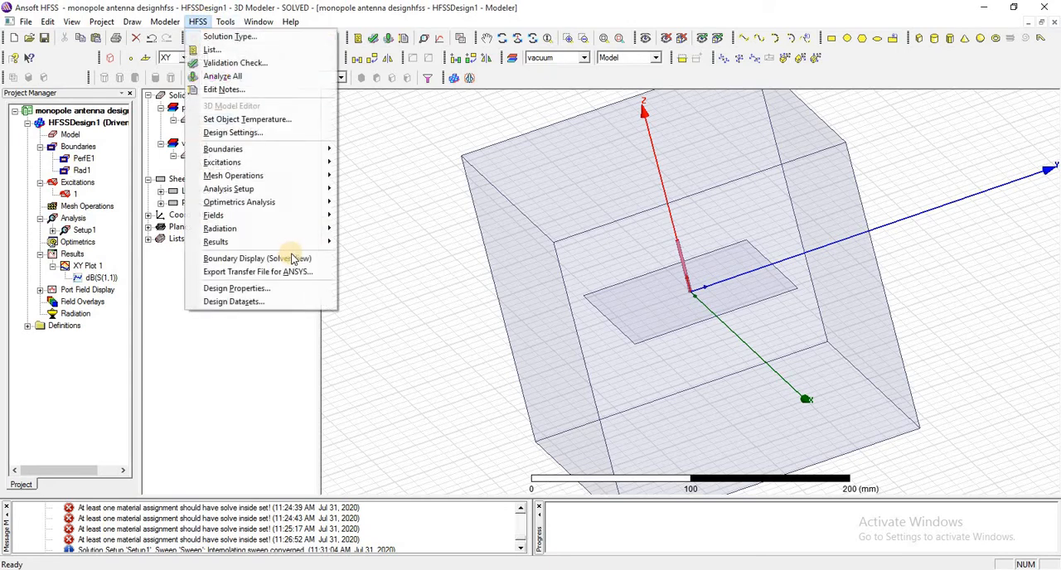
{"action": "mouse_move", "coordinate": [323, 241]}
{"action": "mouse_move", "coordinate": [450, 244]}
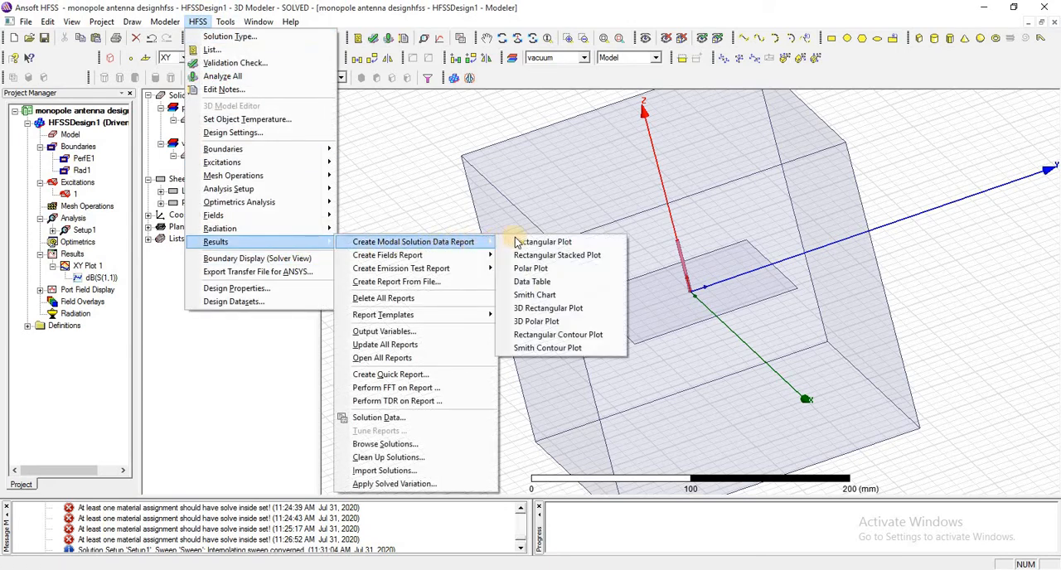
{"action": "left_click", "coordinate": [511, 242]}
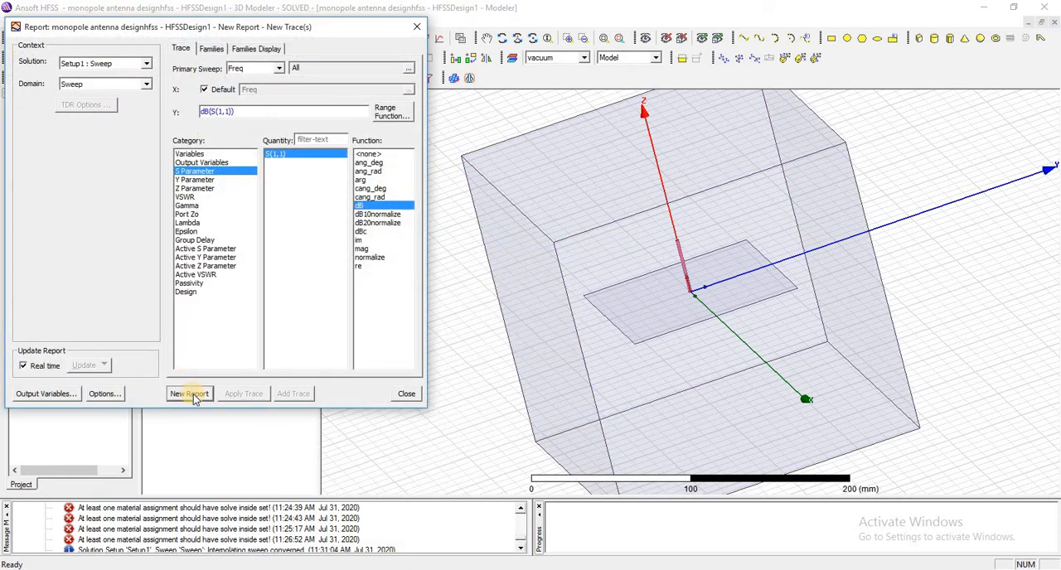
{"action": "left_click", "coordinate": [190, 394]}
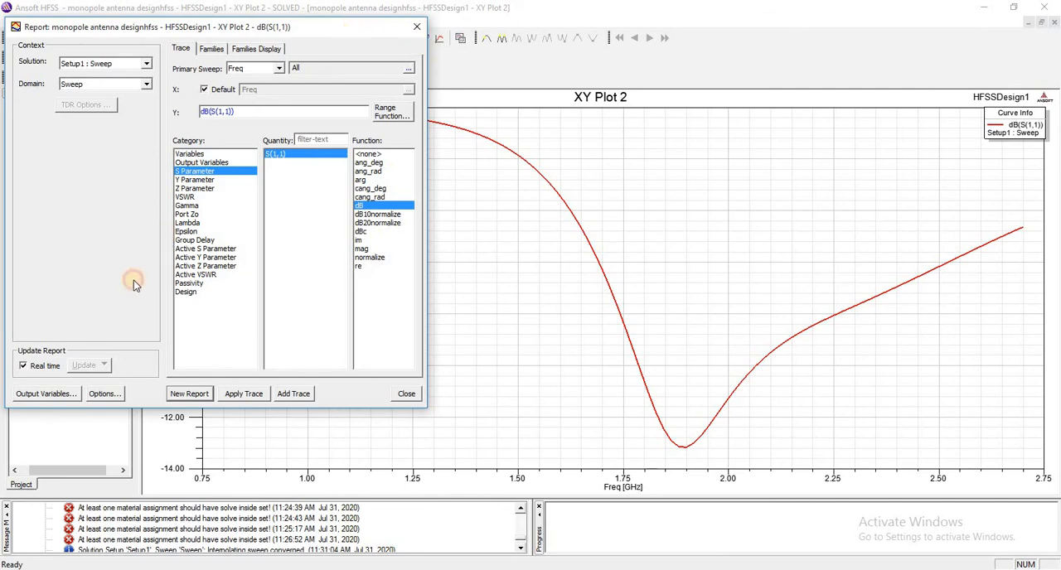
{"action": "left_click_drag", "start_coordinate": [355, 25], "coordinate": [291, 78]}
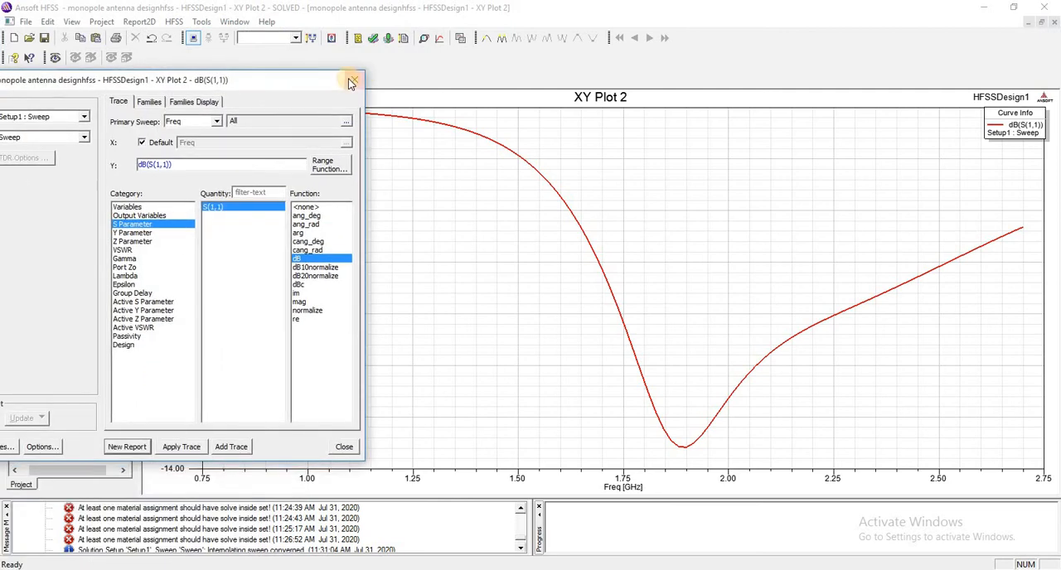
{"action": "left_click", "coordinate": [352, 82]}
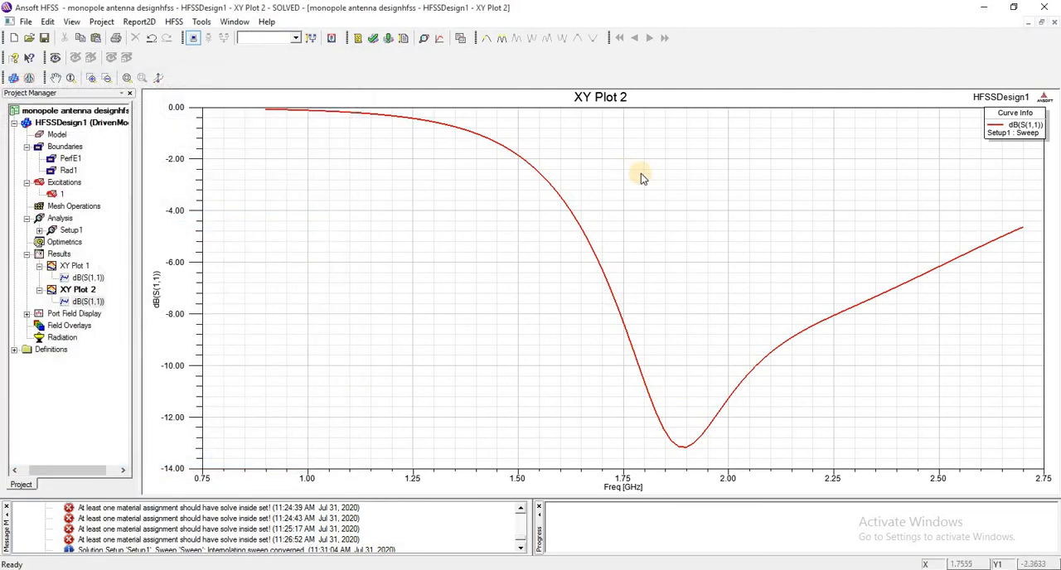
Mark the S(1,1) curve near -10 dB at about 1.79 and 2.06 GHz, and move the marker table into the open area above the curve.
{"action": "right_click", "coordinate": [639, 172]}
{"action": "mouse_move", "coordinate": [698, 173]}
{"action": "left_click", "coordinate": [771, 176]}
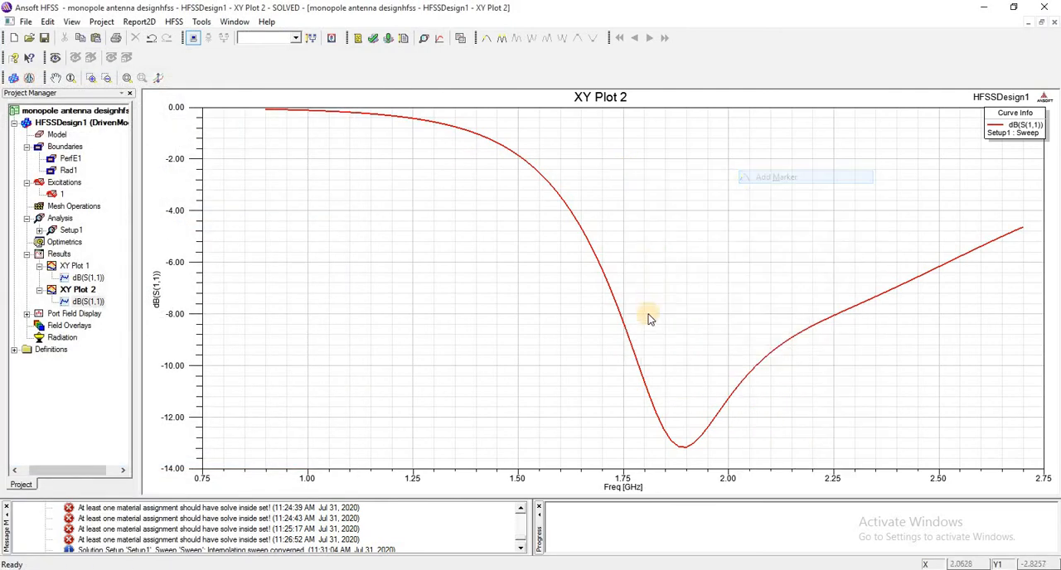
{"action": "left_click", "coordinate": [645, 373]}
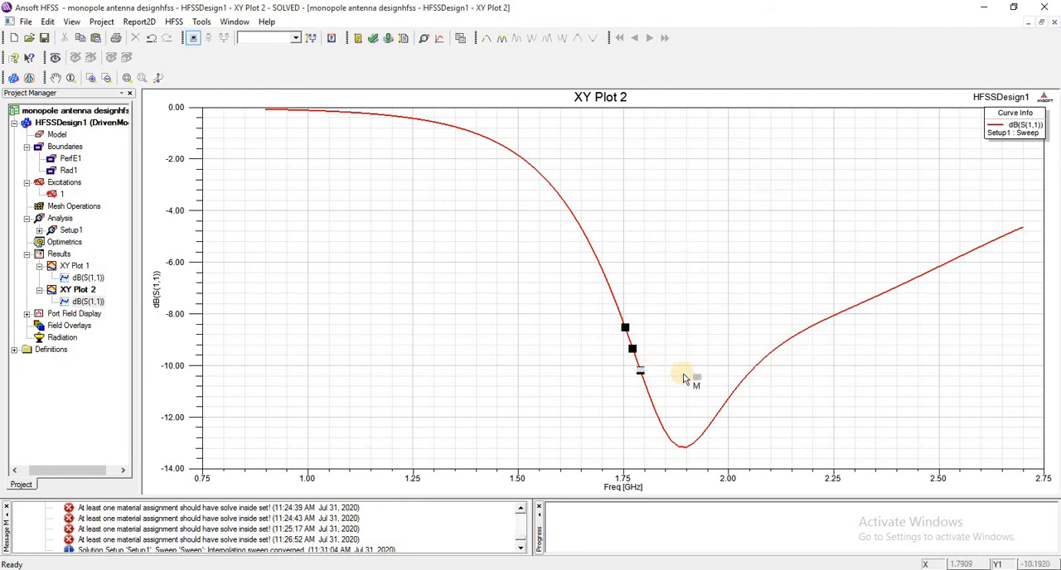
{"action": "left_click", "coordinate": [753, 367]}
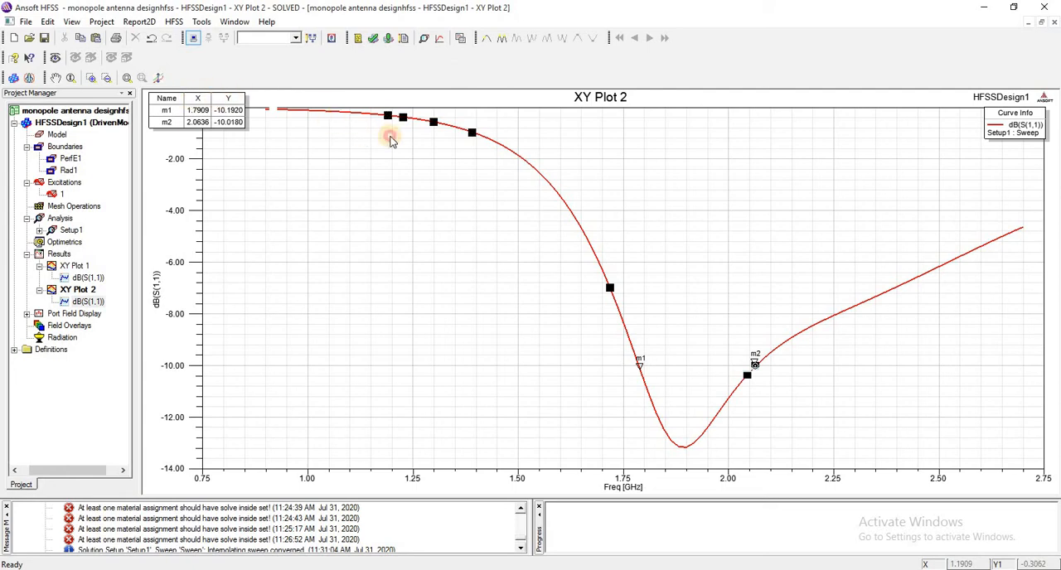
{"action": "right_click", "coordinate": [196, 105]}
{"action": "left_click", "coordinate": [197, 107]}
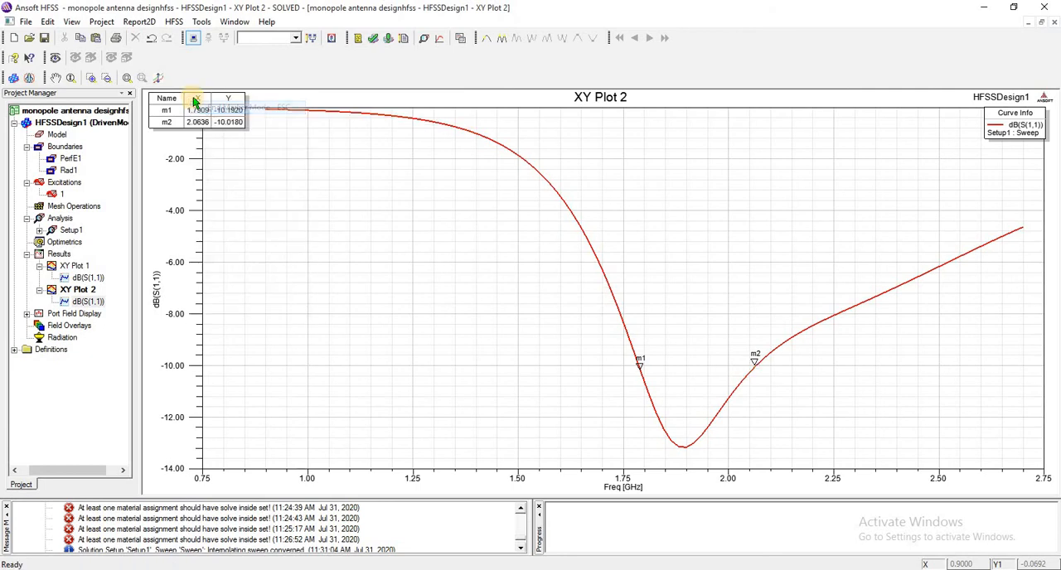
{"action": "left_click_drag", "start_coordinate": [598, 165], "coordinate": [704, 205]}
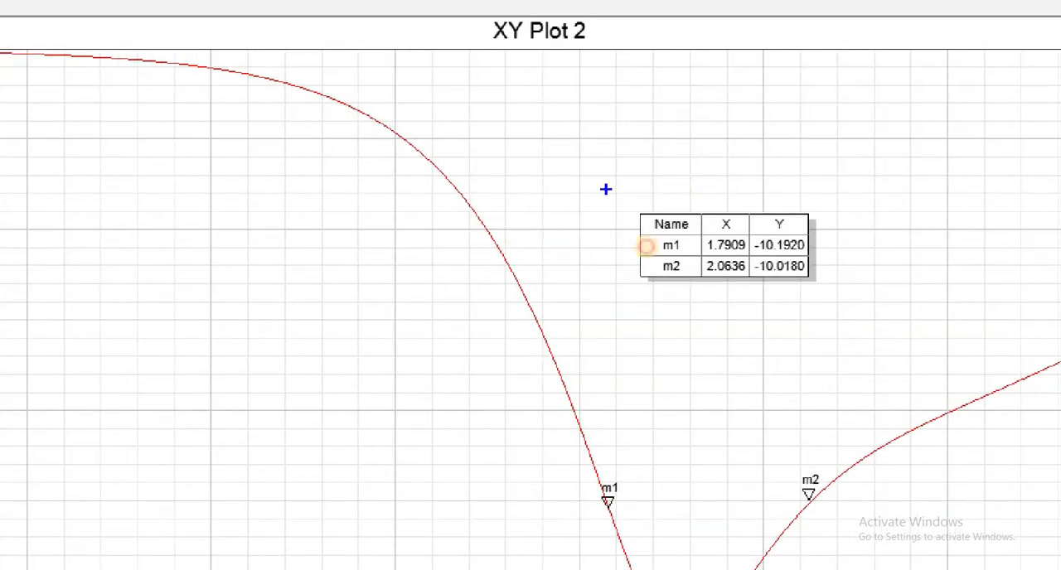
{"action": "left_click_drag", "start_coordinate": [606, 189], "coordinate": [1024, 348]}
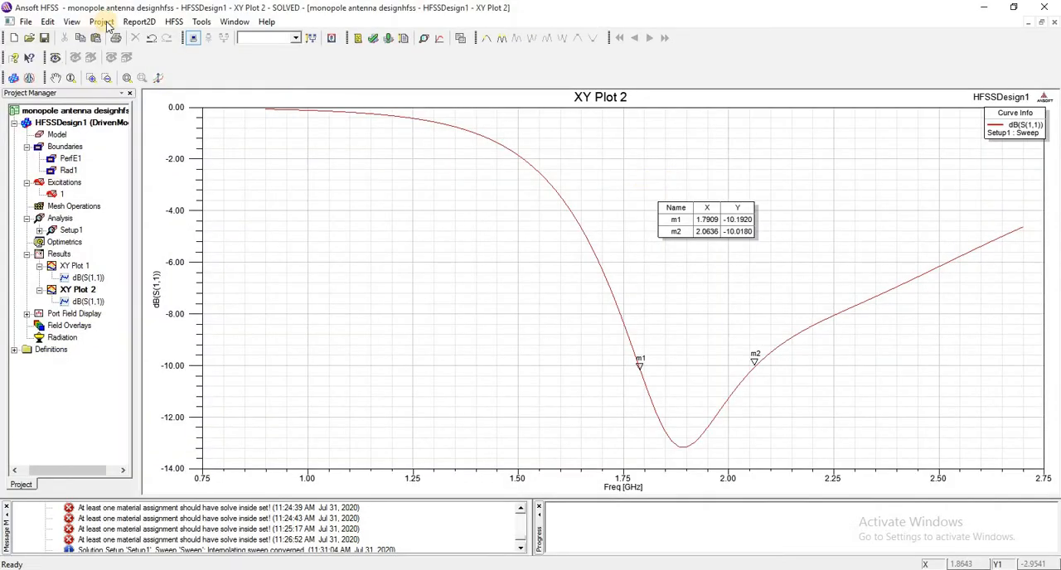
Create a rectangular modal solution data plot of VSWR(1) in dB against frequency for Setup1 : Sweep.
{"action": "left_click", "coordinate": [172, 22]}
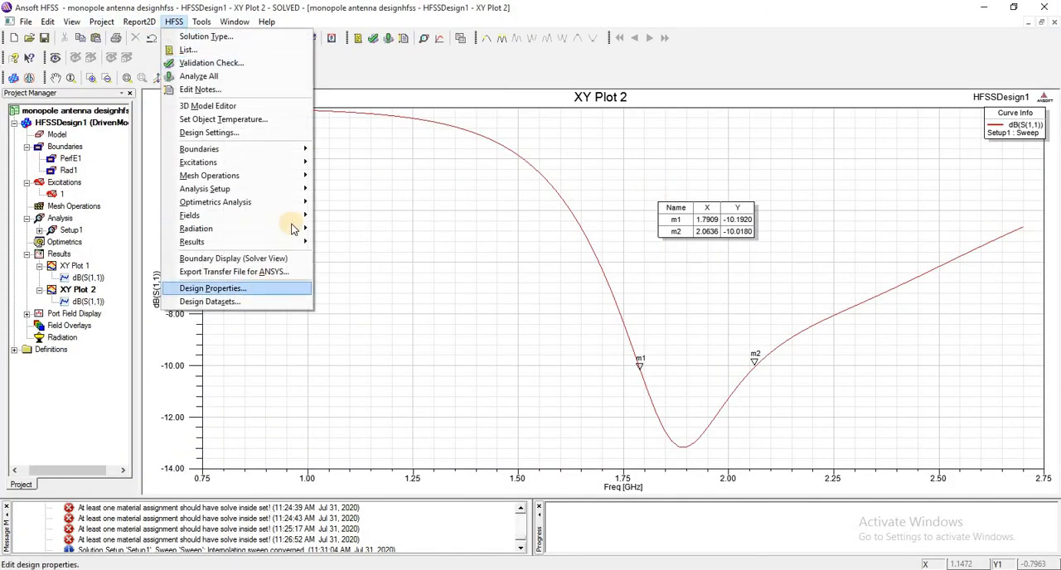
{"action": "mouse_move", "coordinate": [299, 243]}
{"action": "mouse_move", "coordinate": [450, 242]}
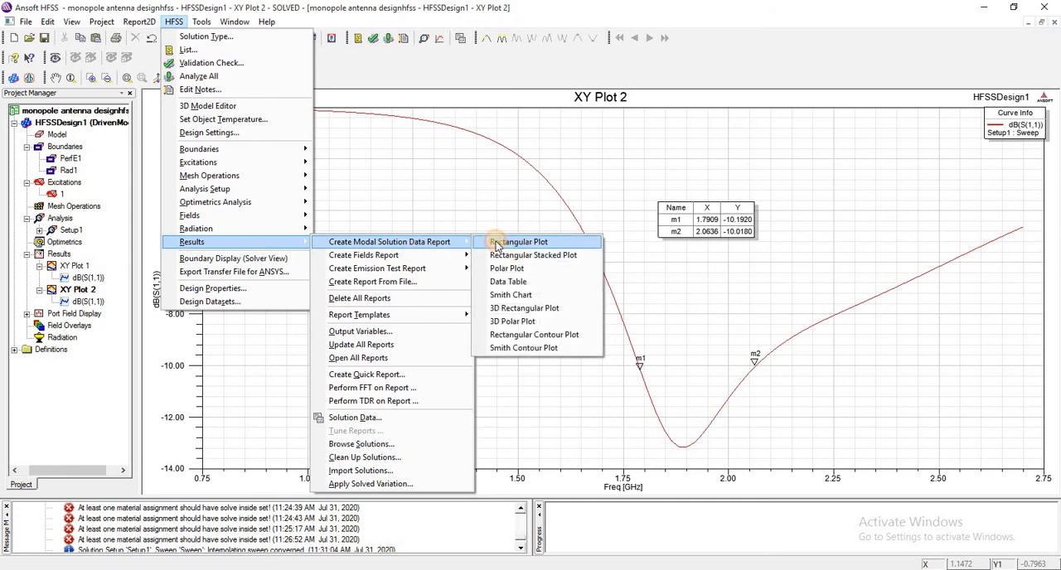
{"action": "left_click", "coordinate": [505, 242]}
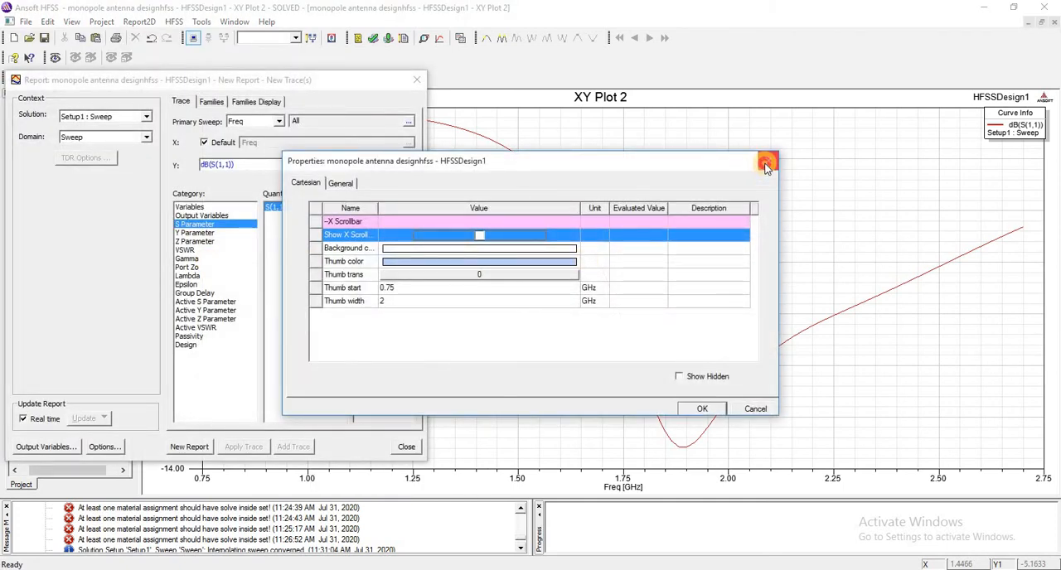
{"action": "left_click", "coordinate": [767, 165]}
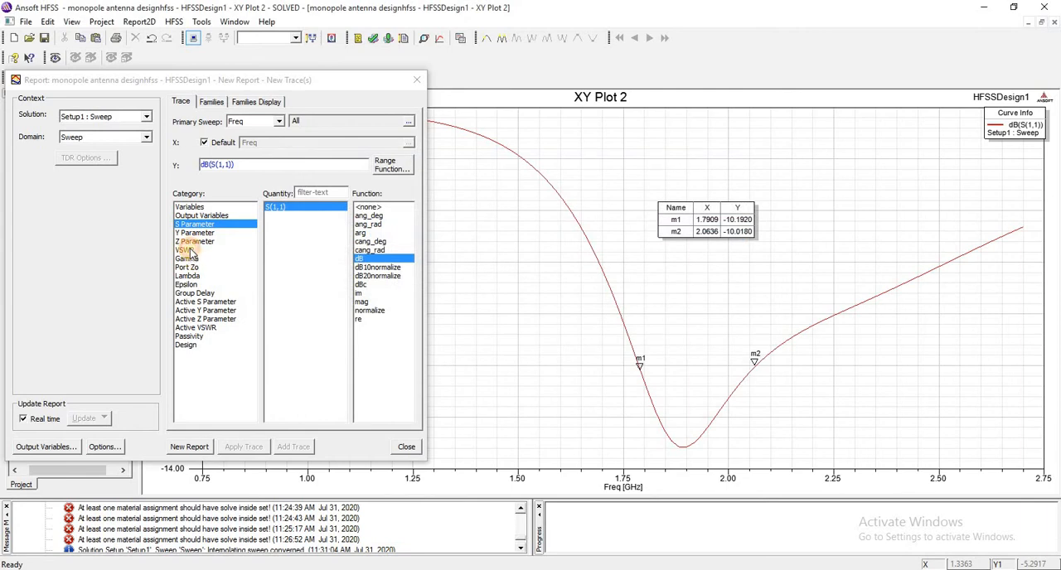
{"action": "left_click", "coordinate": [187, 251]}
{"action": "left_click", "coordinate": [362, 312]}
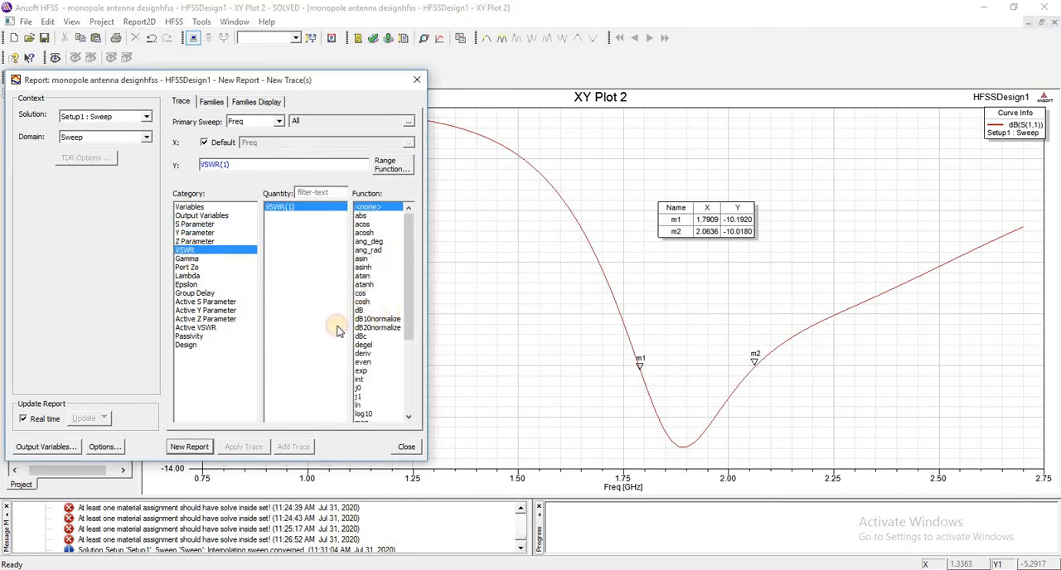
{"action": "left_click", "coordinate": [209, 448]}
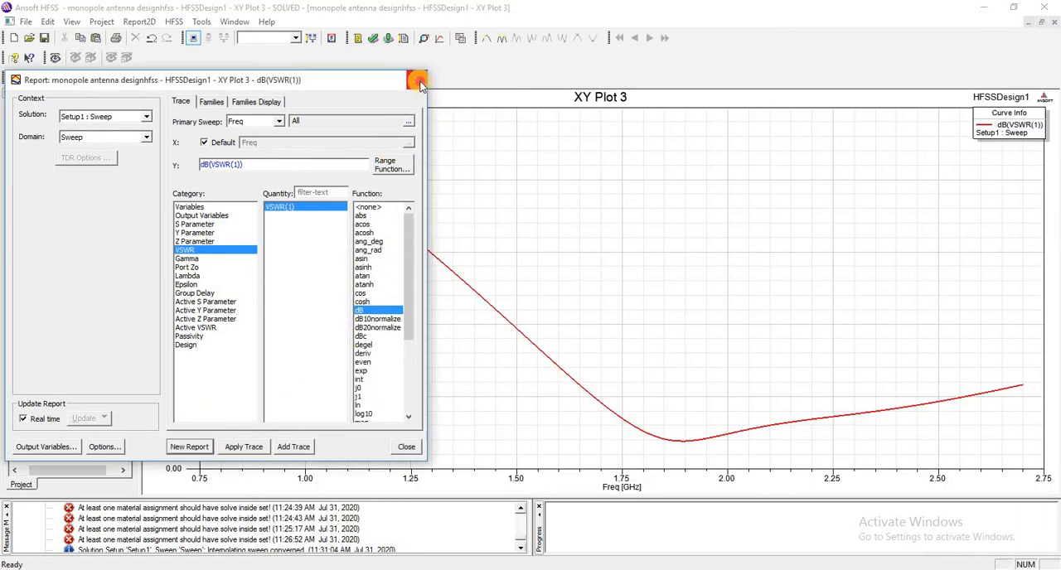
{"action": "left_click", "coordinate": [406, 447]}
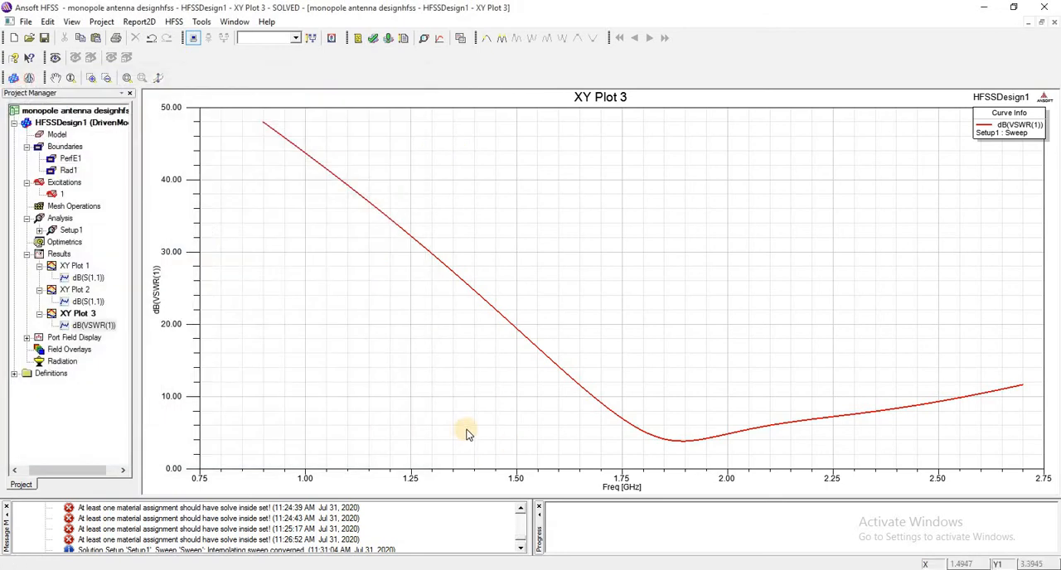
Mark the VSWR curve on both sides of its minimum, at about 1.85 and 1.95 GHz, and leave marker mode.
{"action": "left_click", "coordinate": [678, 443]}
{"action": "right_click", "coordinate": [678, 442]}
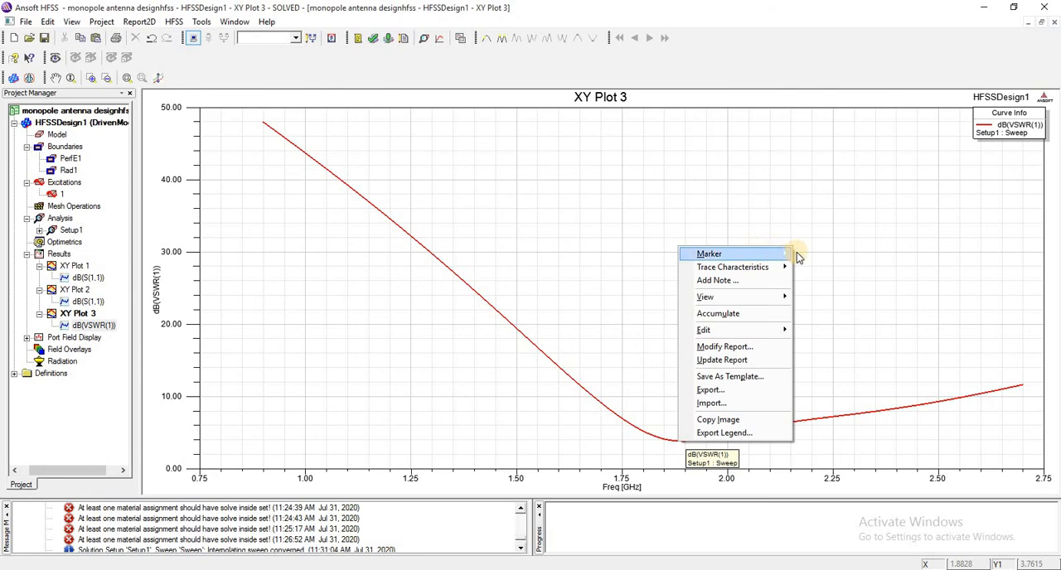
{"action": "left_click", "coordinate": [808, 253]}
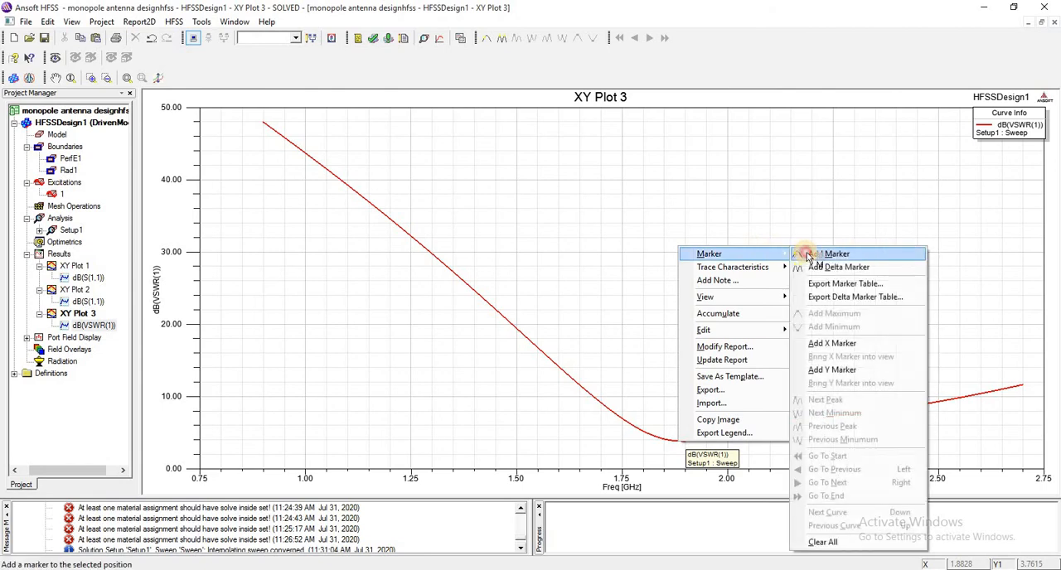
{"action": "left_click", "coordinate": [660, 441]}
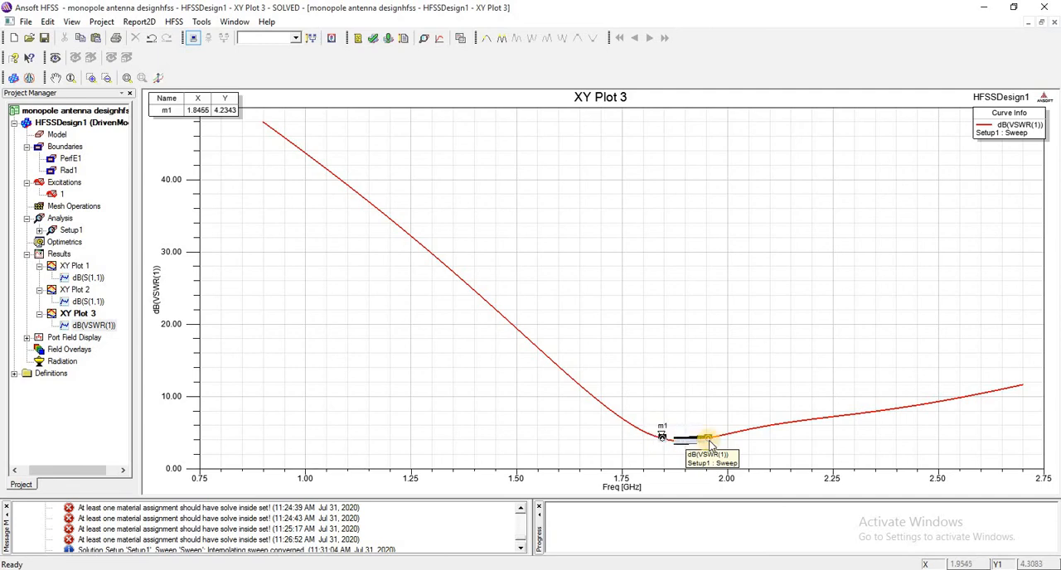
{"action": "left_click", "coordinate": [707, 440]}
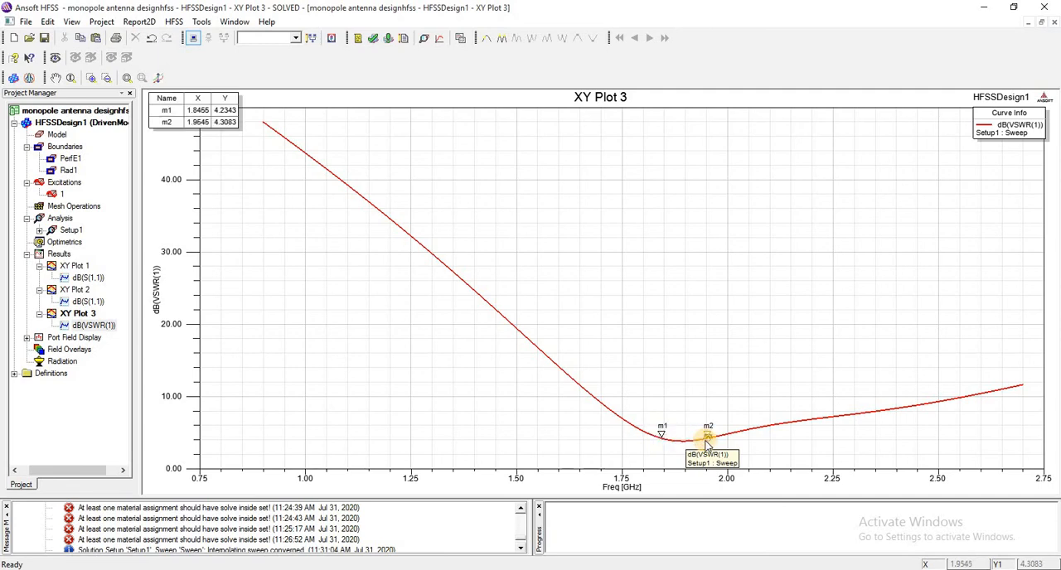
{"action": "right_click", "coordinate": [706, 445]}
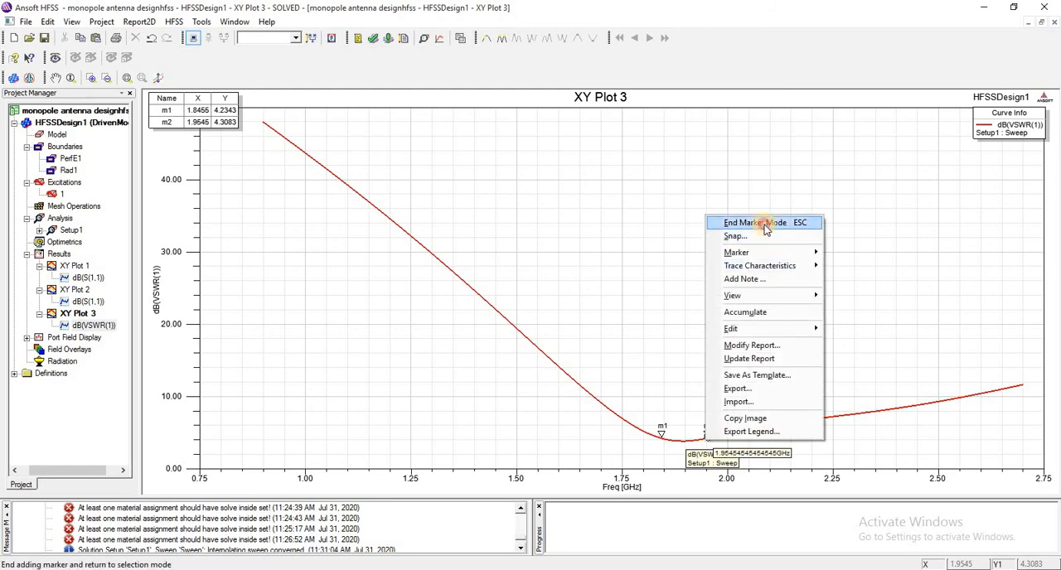
{"action": "left_click", "coordinate": [756, 222]}
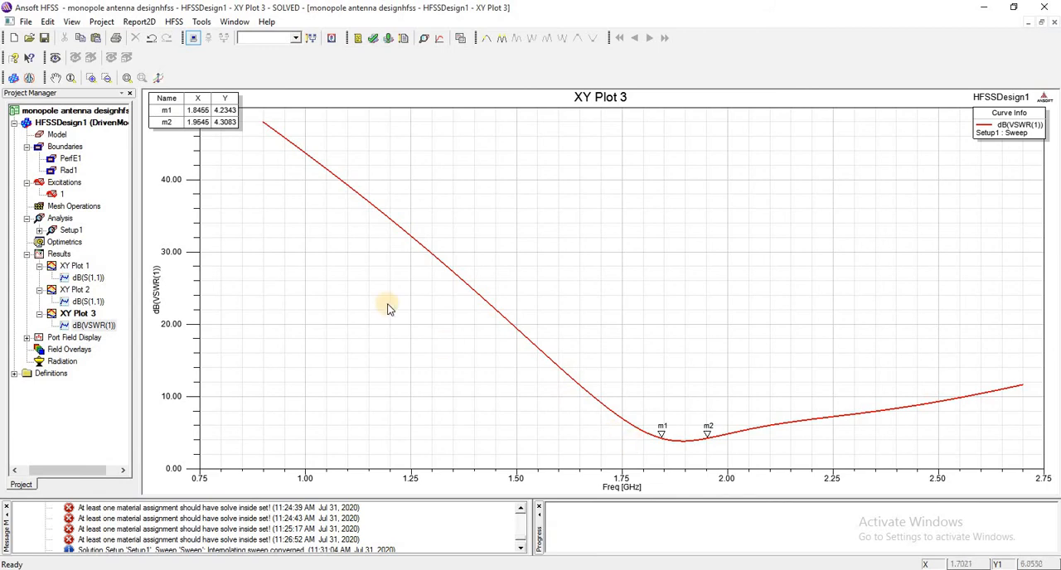
{"action": "left_click", "coordinate": [204, 108]}
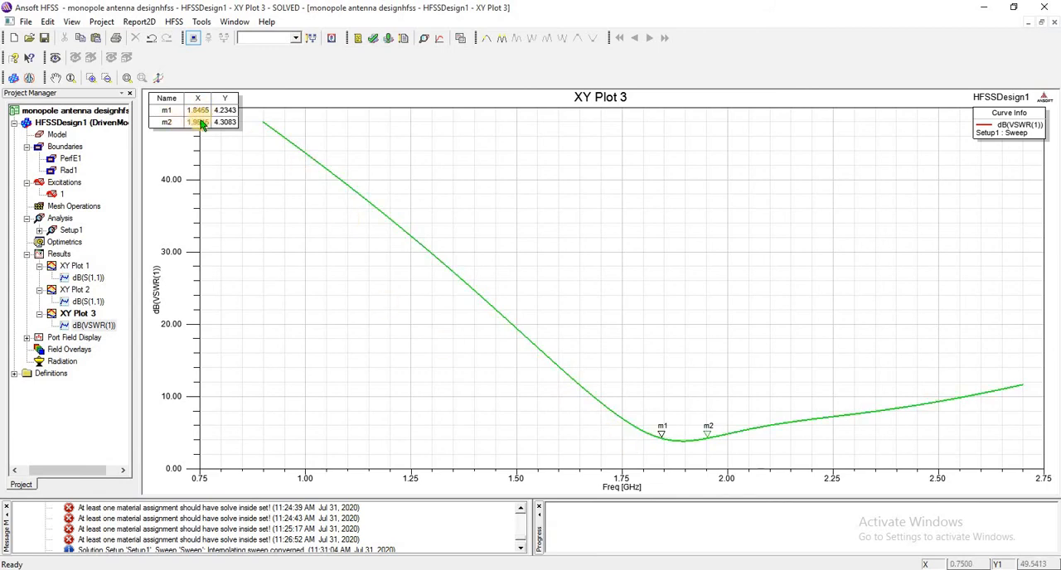
{"action": "left_click", "coordinate": [478, 134]}
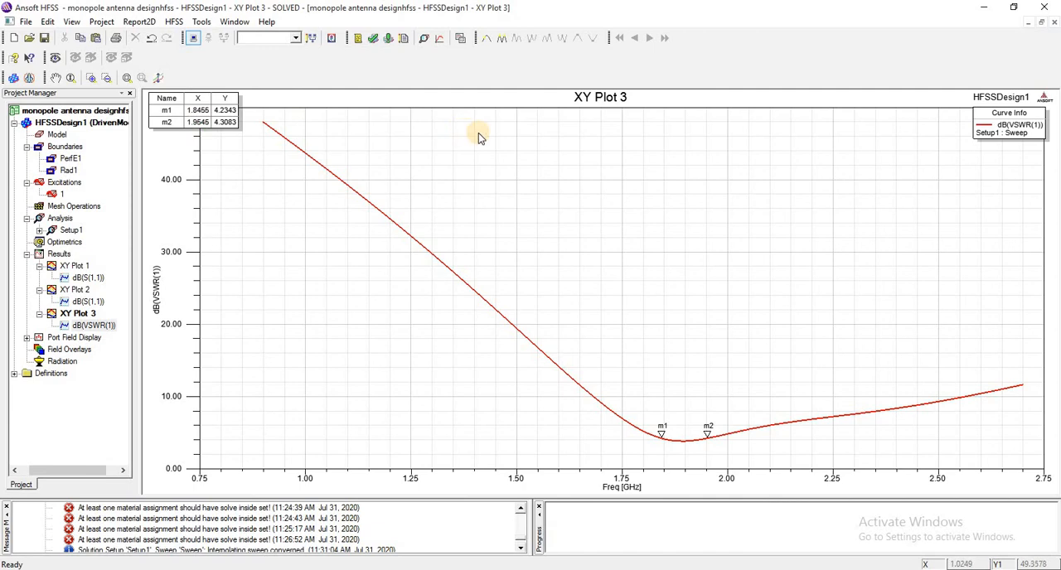
Close the VSWR and S(1,1) plot windows to return to the 3D model.
{"action": "left_click", "coordinate": [1055, 25]}
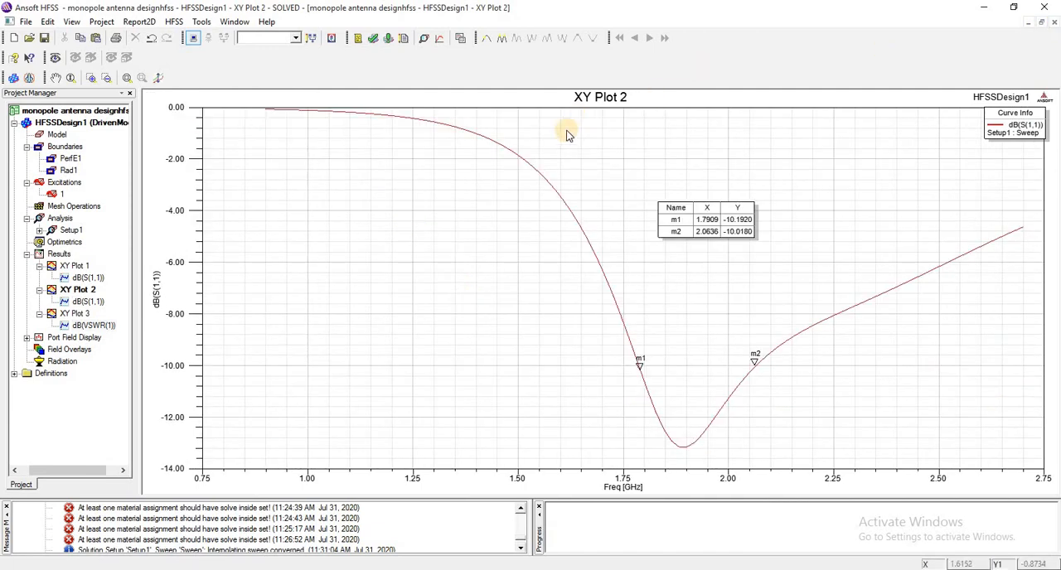
{"action": "left_click", "coordinate": [66, 364]}
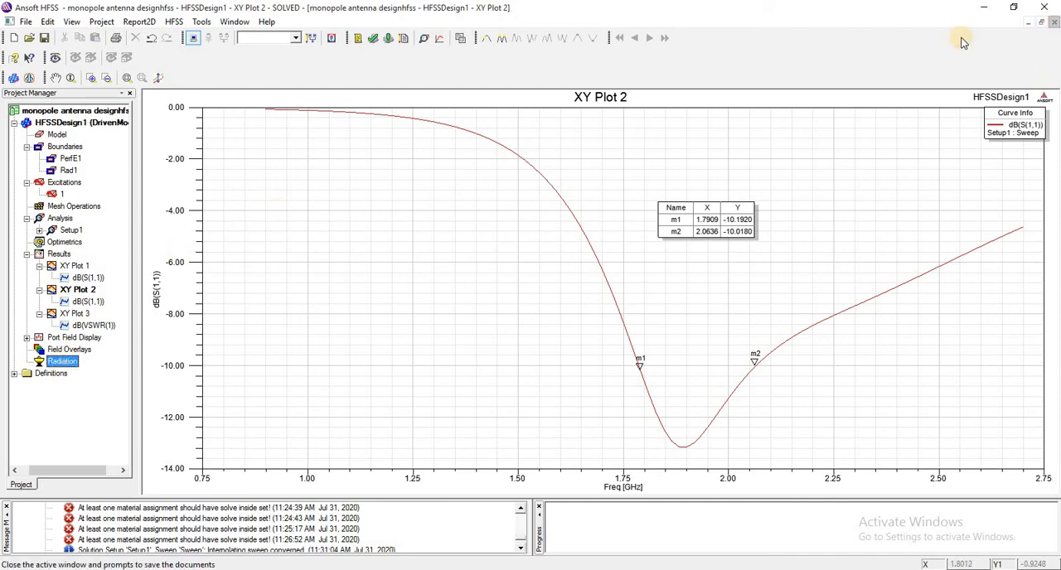
{"action": "left_click", "coordinate": [1055, 24]}
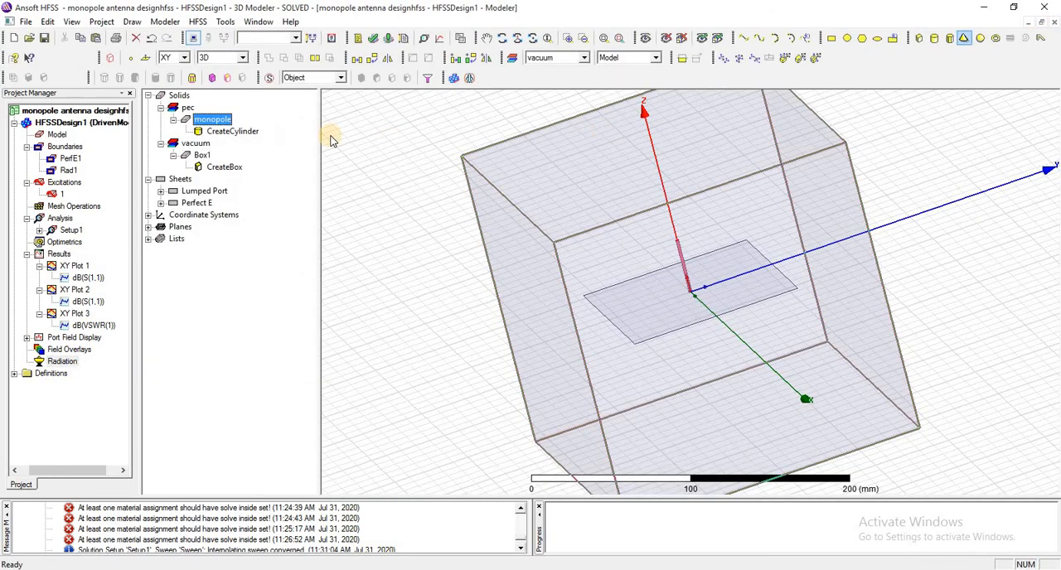
Create a Mag_E field plot from the monopole for AllObjects, using Setup1 : LastAdaptive at 1.8GHz and 0deg phase.
{"action": "right_click", "coordinate": [636, 216]}
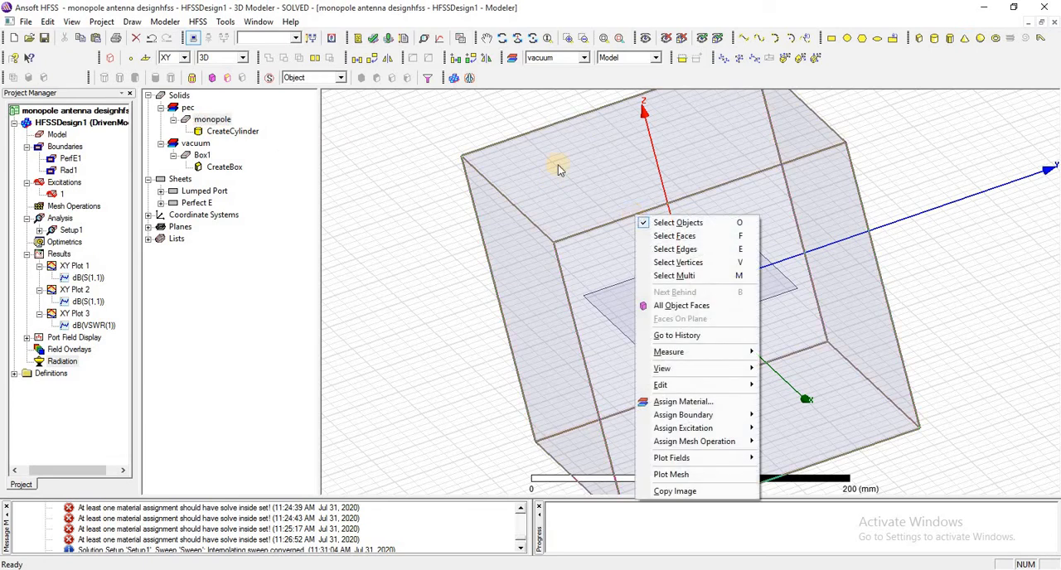
{"action": "left_click", "coordinate": [212, 120]}
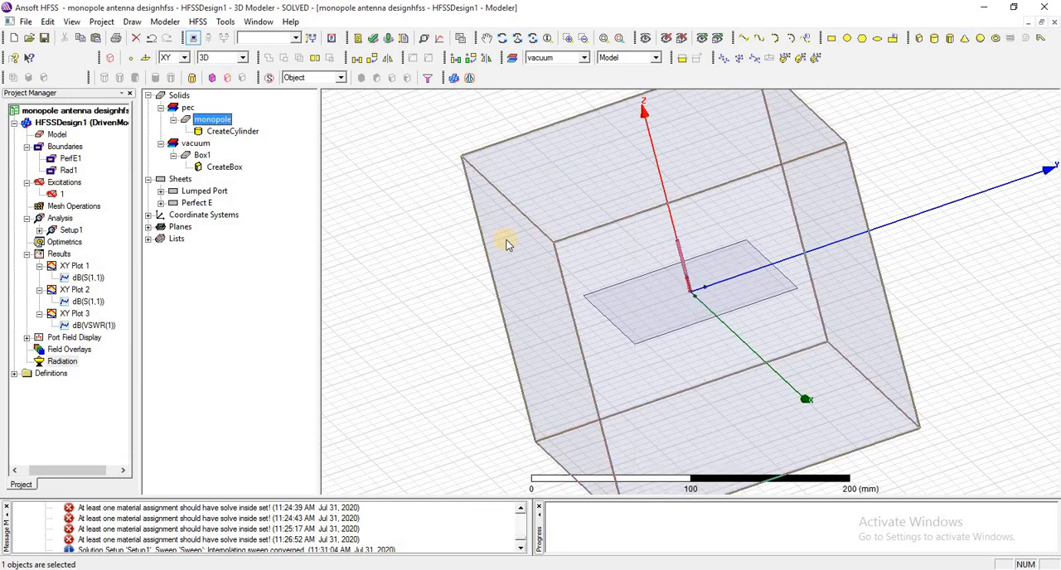
{"action": "scroll", "coordinate": [506, 240], "scroll_direction": "up", "scroll_amount": 3}
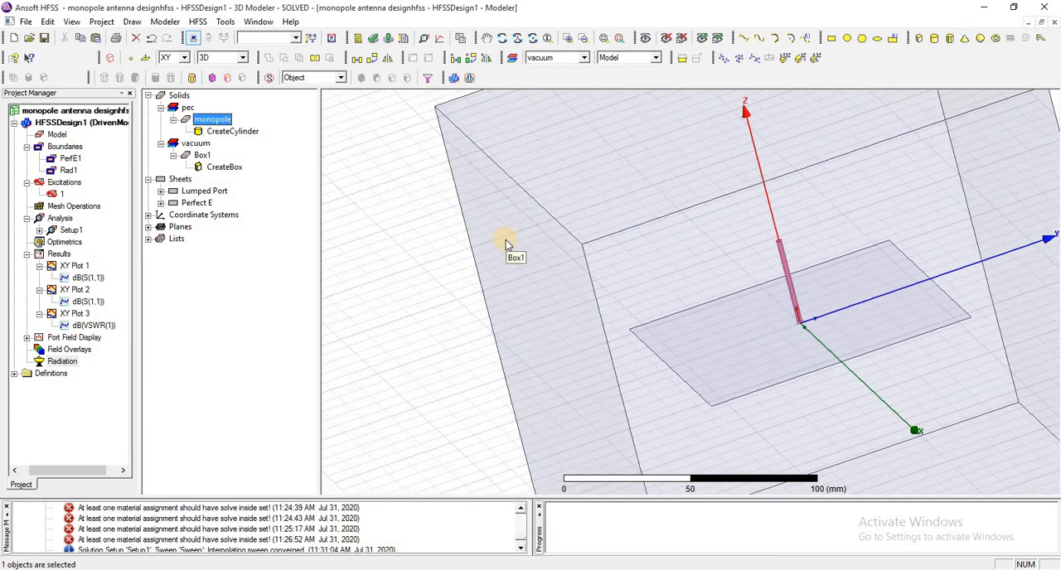
{"action": "right_click", "coordinate": [70, 349]}
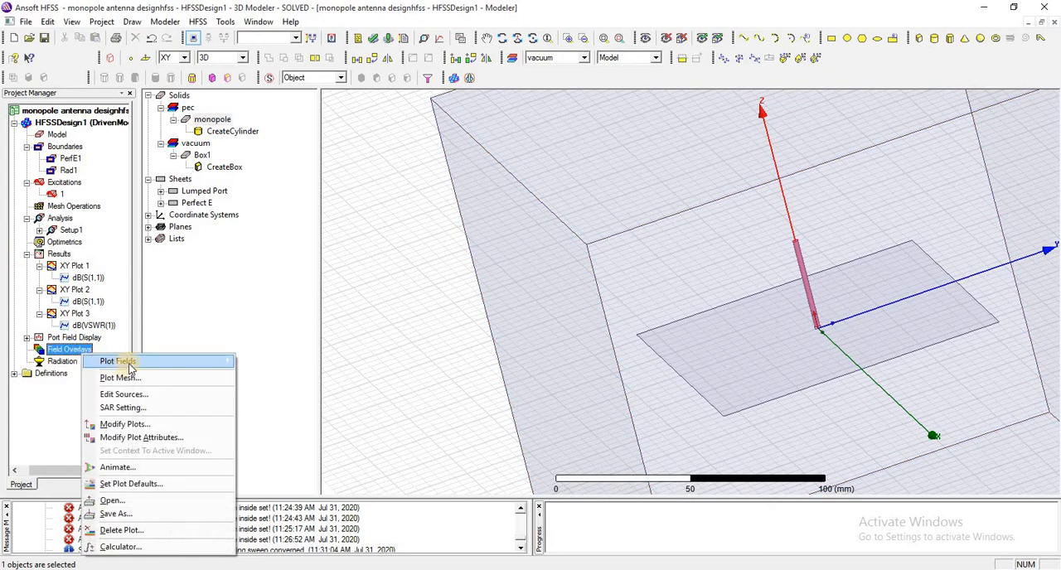
{"action": "mouse_move", "coordinate": [165, 361]}
{"action": "mouse_move", "coordinate": [302, 368]}
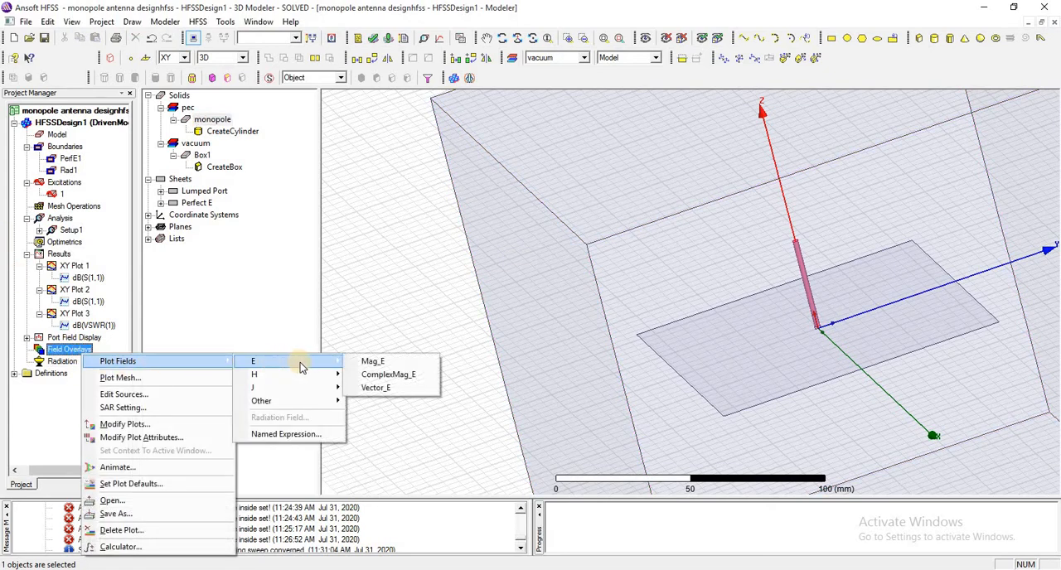
{"action": "left_click", "coordinate": [365, 362]}
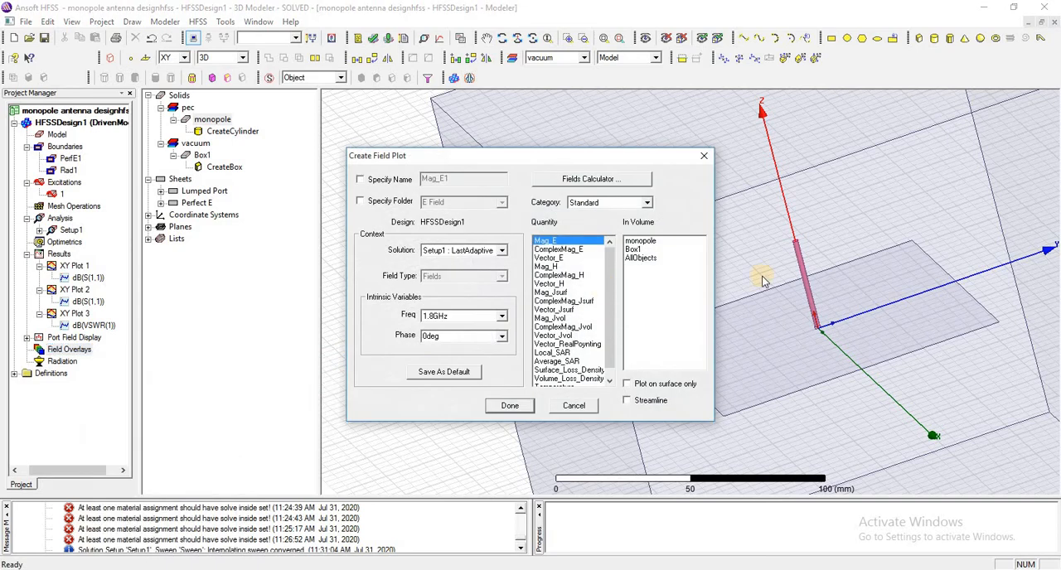
{"action": "left_click", "coordinate": [640, 258]}
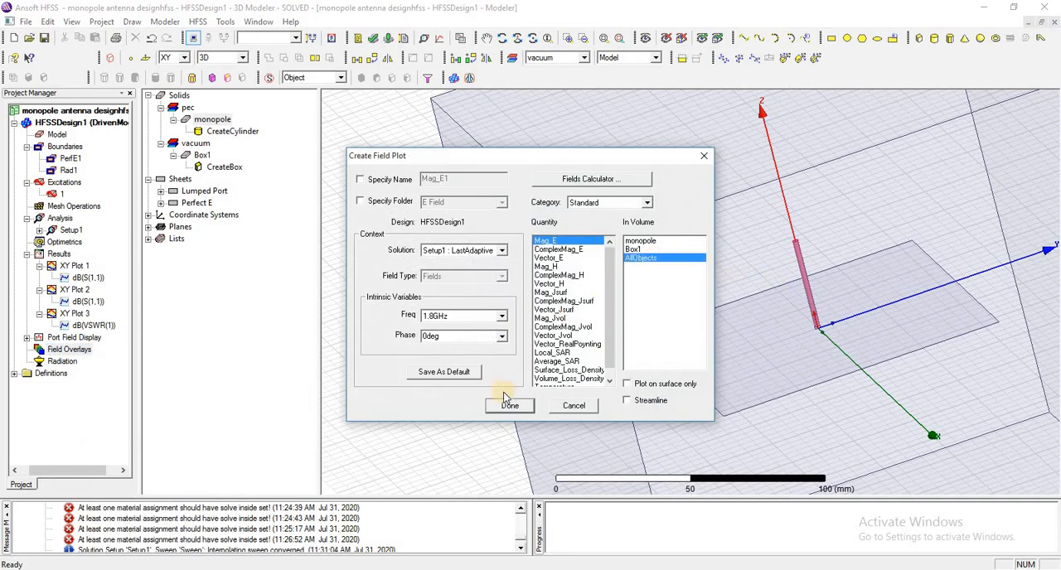
{"action": "left_click", "coordinate": [508, 407]}
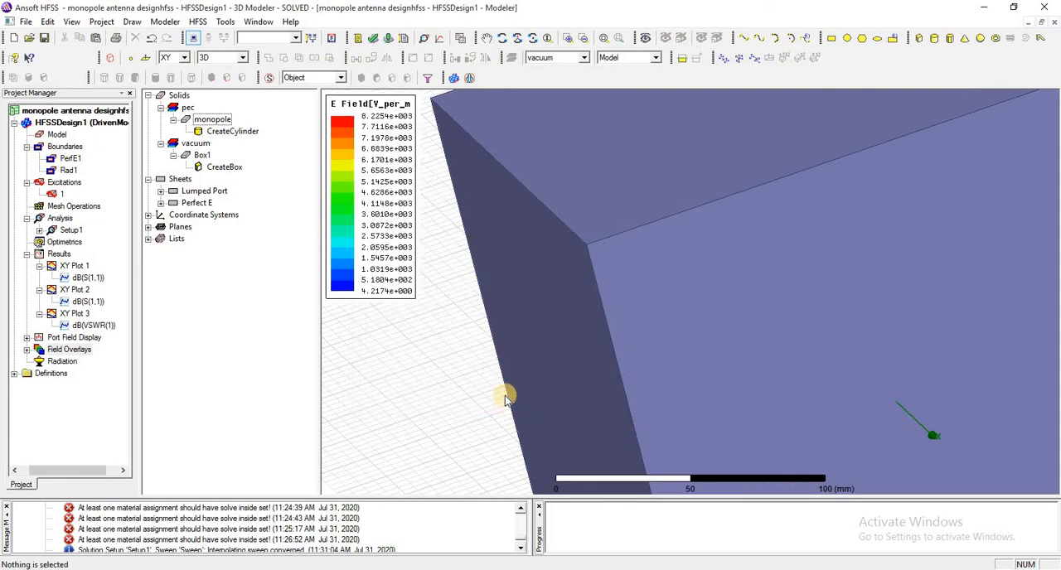
Examine the Mag_E1 field overlay up close on the monopole cylinder.
{"action": "left_click", "coordinate": [213, 120]}
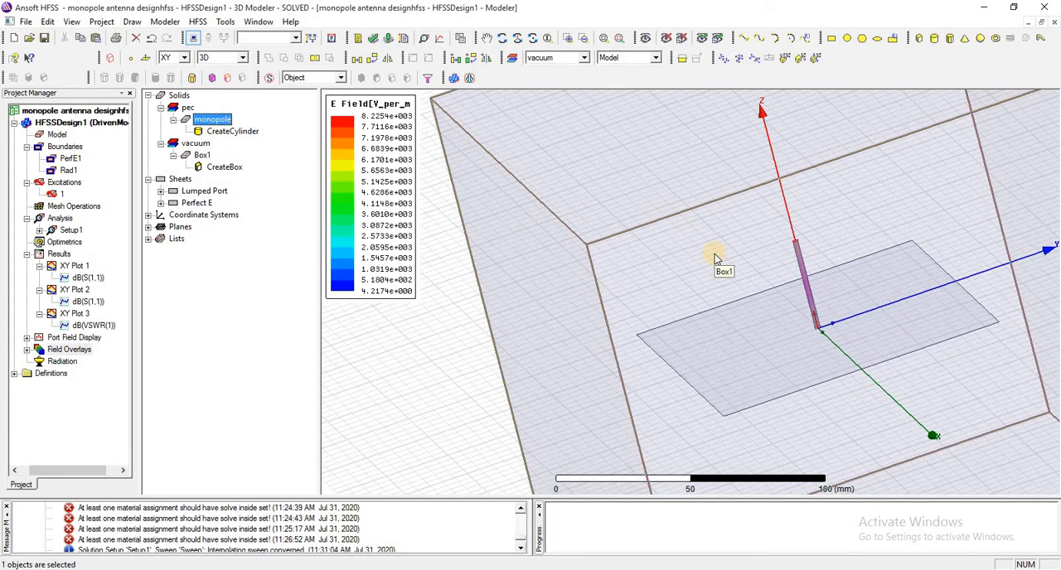
{"action": "scroll", "coordinate": [715, 254], "scroll_direction": "up", "scroll_amount": 5}
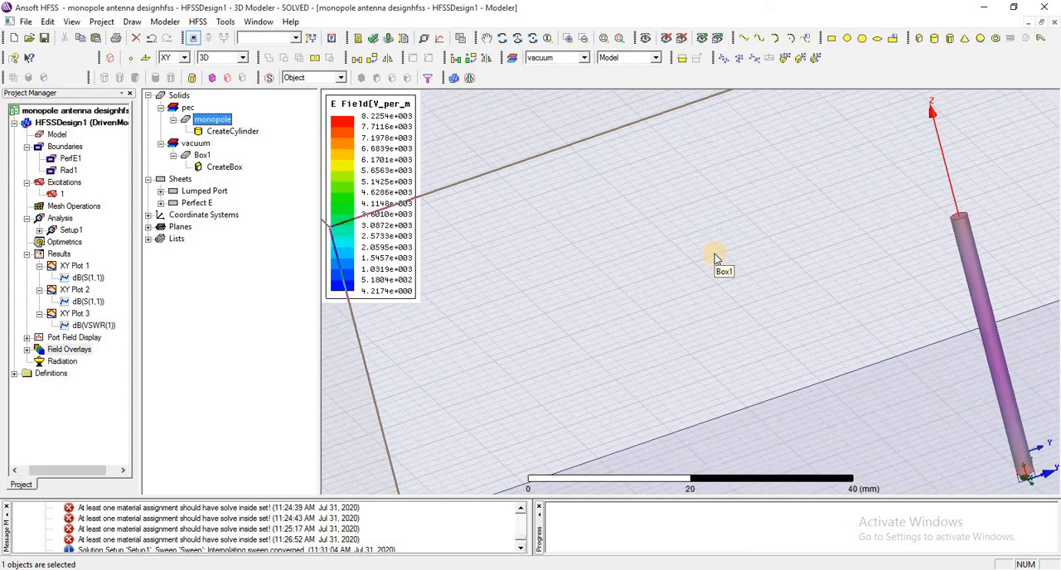
{"action": "scroll", "coordinate": [714, 253], "scroll_direction": "up", "scroll_amount": 1}
{"action": "left_click", "coordinate": [485, 38]}
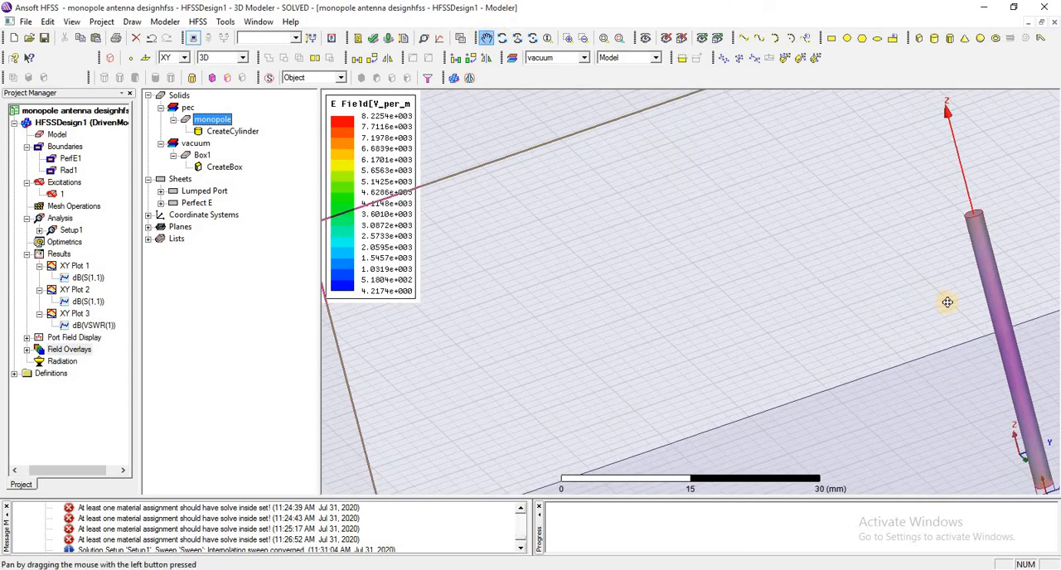
{"action": "left_click_drag", "start_coordinate": [490, 109], "coordinate": [501, 216]}
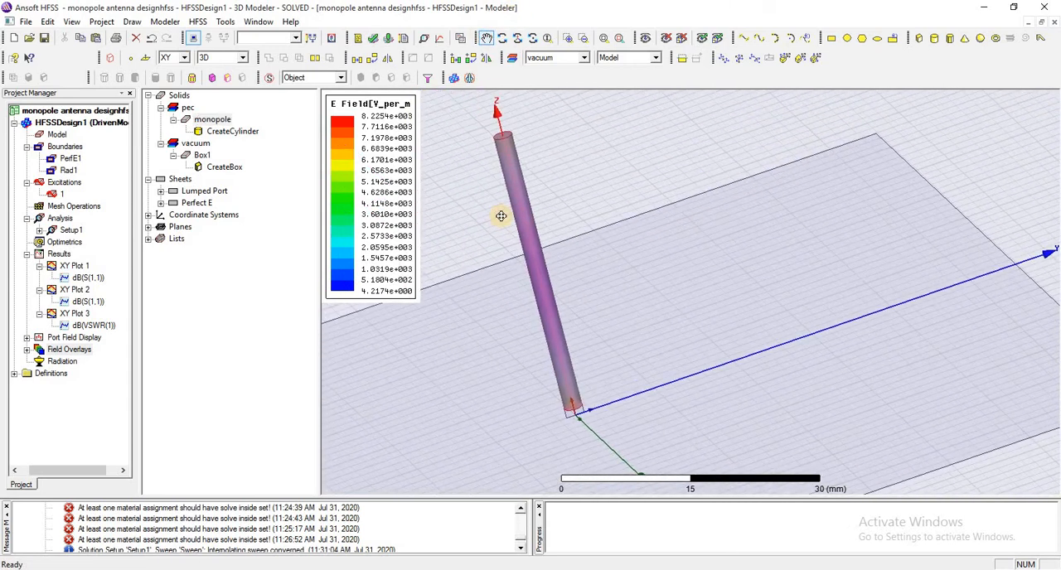
{"action": "scroll", "coordinate": [501, 216], "scroll_direction": "up", "scroll_amount": 2}
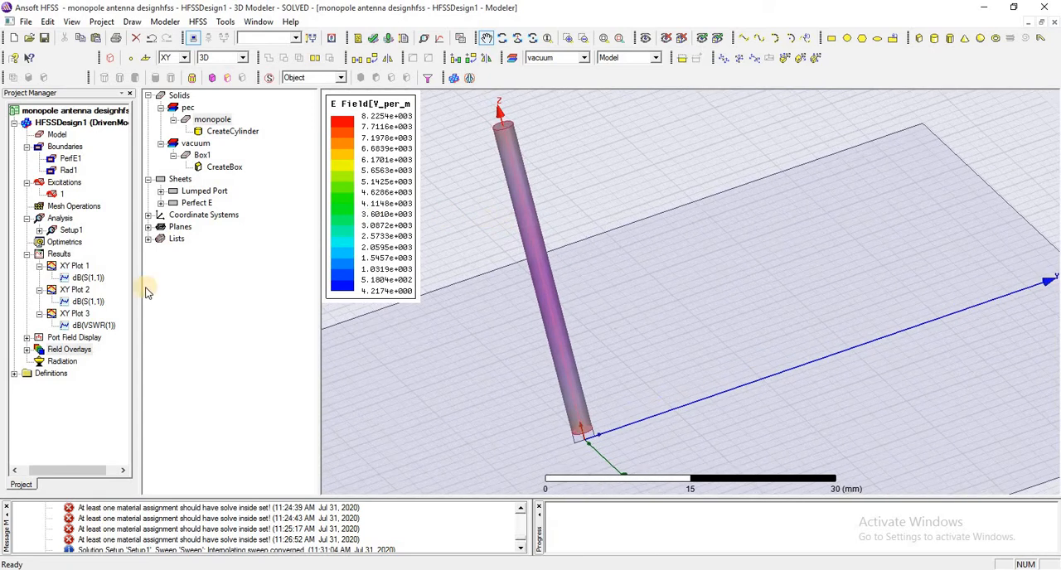
{"action": "double_click", "coordinate": [36, 350]}
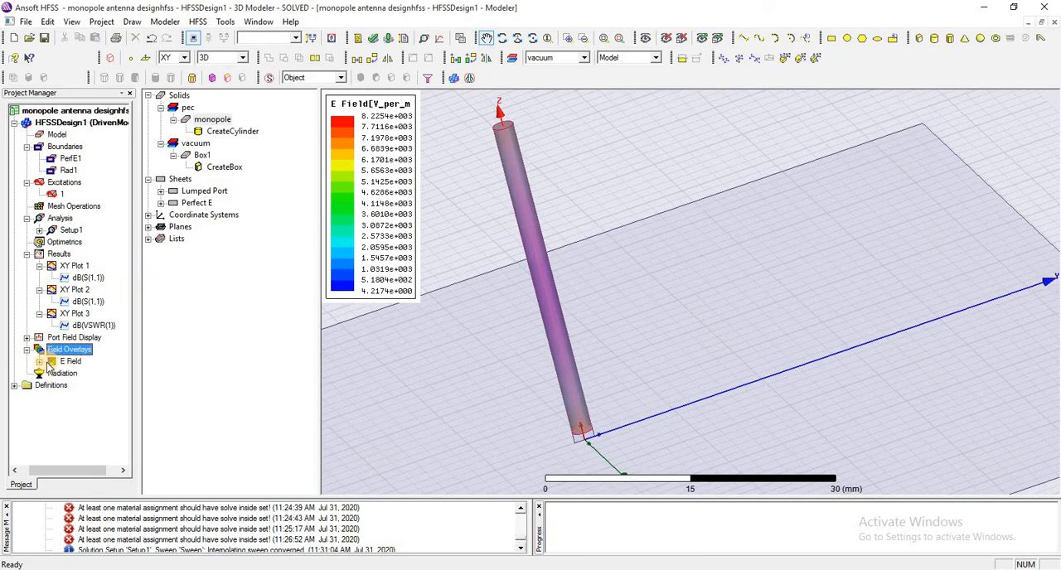
{"action": "left_click", "coordinate": [39, 361]}
{"action": "left_click", "coordinate": [83, 374]}
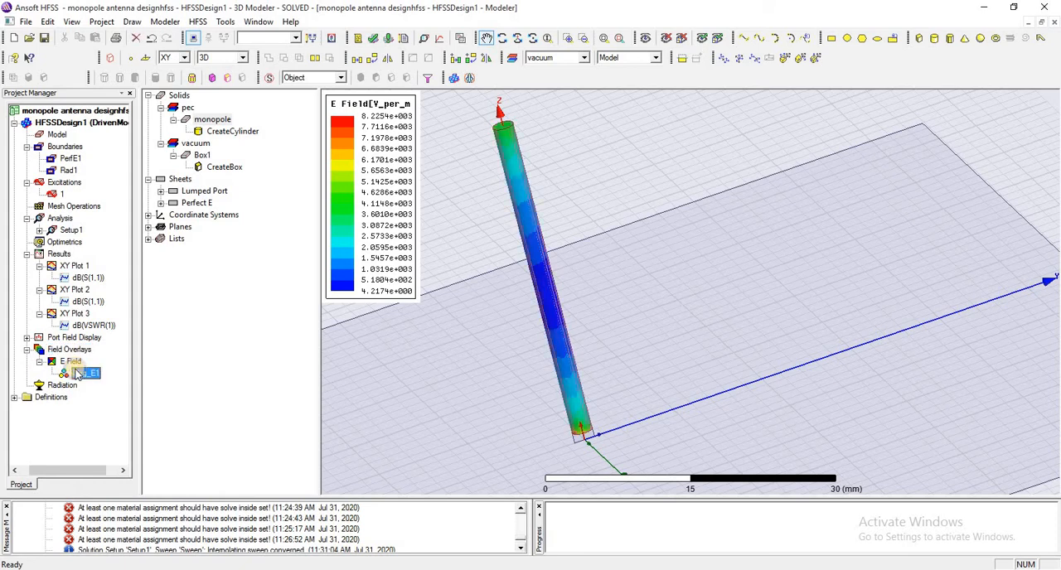
Animate the Mag_E1 plot over Phase from 0deg to 170deg in 17 steps, and close the animation after watching it.
{"action": "right_click", "coordinate": [83, 373]}
{"action": "left_click", "coordinate": [109, 453]}
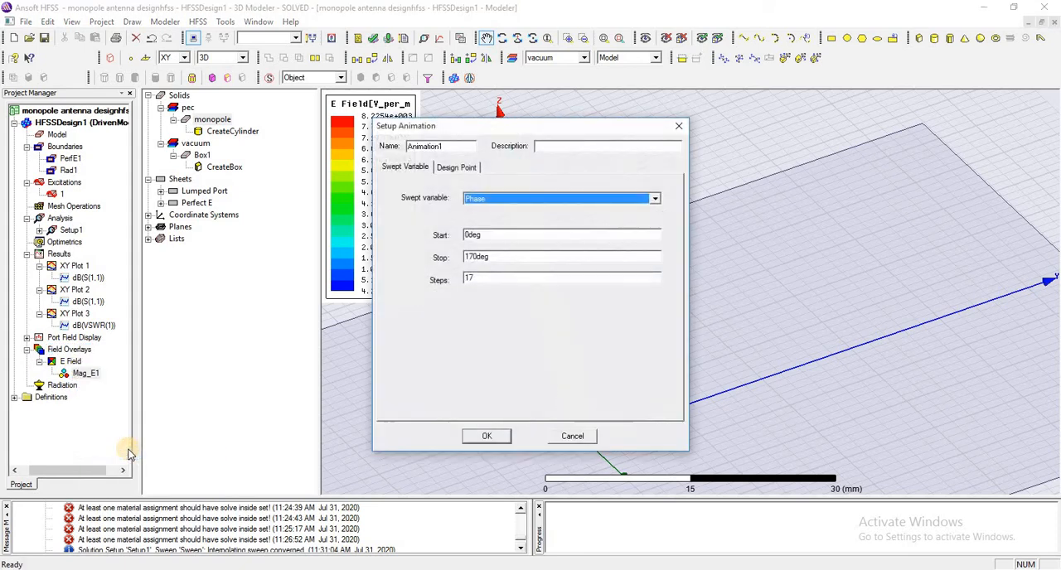
{"action": "left_click", "coordinate": [490, 437]}
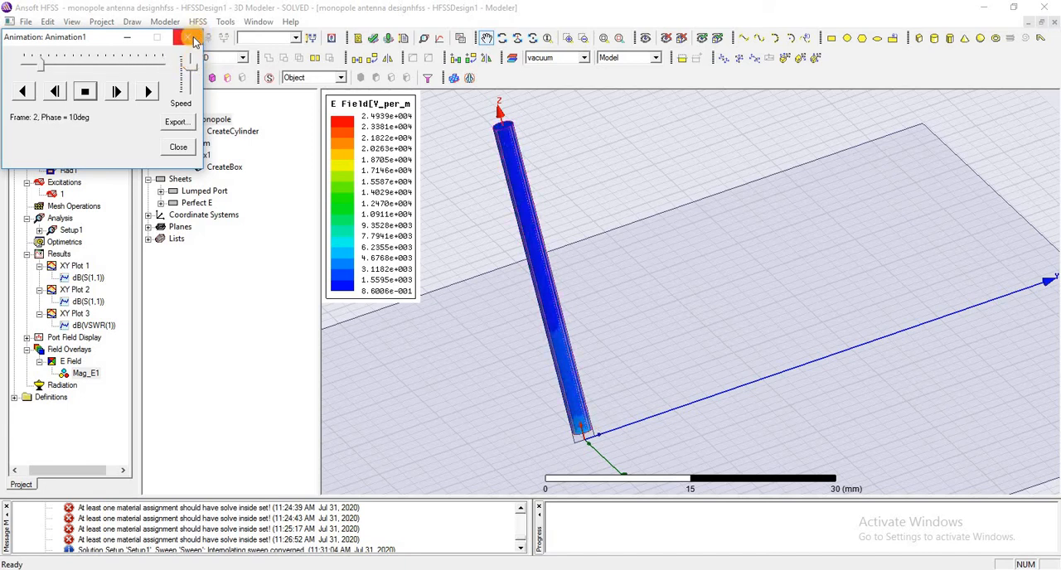
{"action": "left_click", "coordinate": [178, 149]}
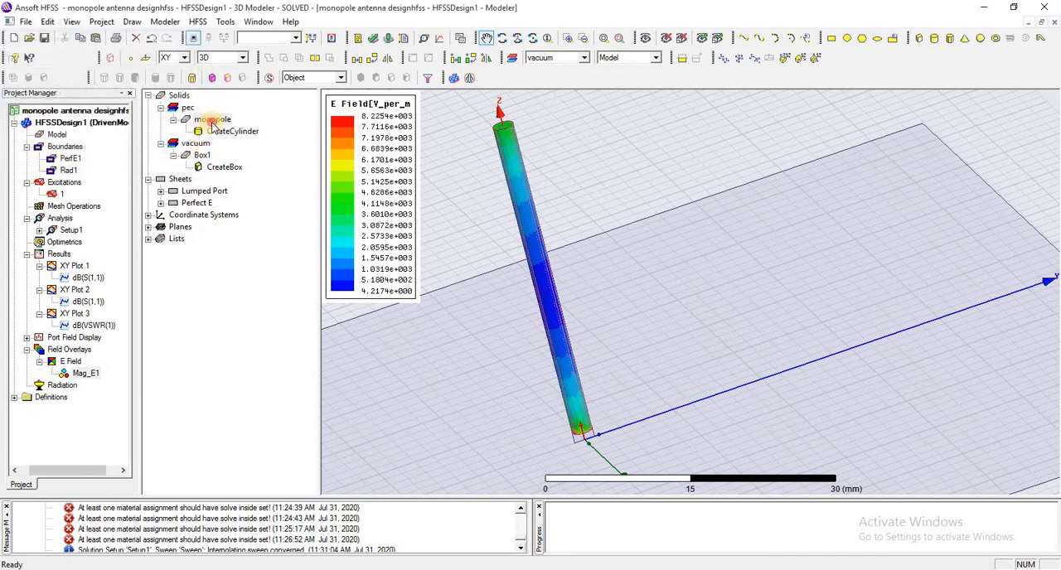
Create a Vector_E field plot in the monopole volume, using Setup1 : LastAdaptive at 1.8GHz and 0deg phase.
{"action": "left_click", "coordinate": [213, 121]}
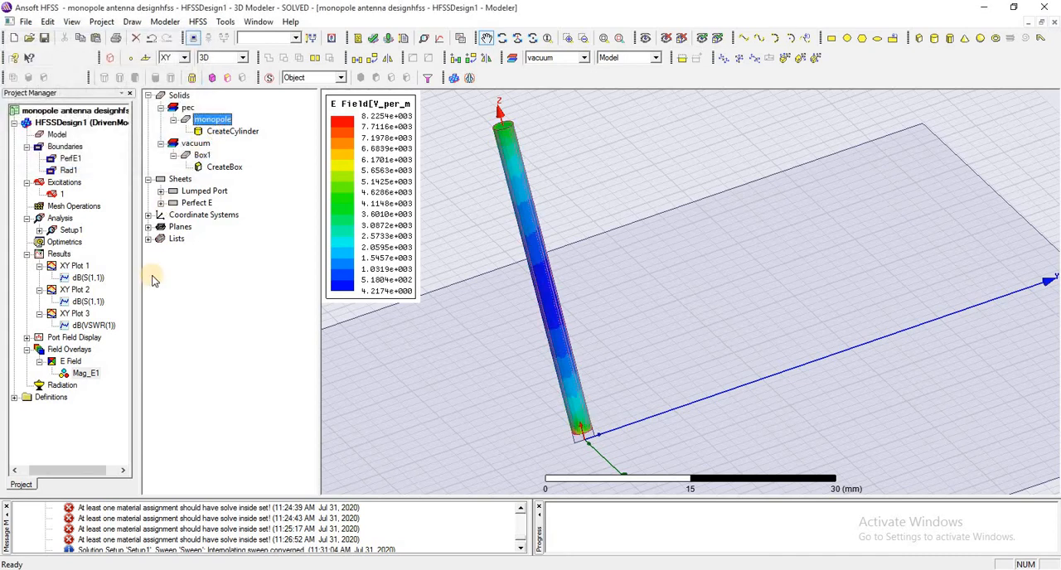
{"action": "left_click", "coordinate": [81, 355]}
{"action": "right_click", "coordinate": [81, 355]}
{"action": "mouse_move", "coordinate": [222, 360]}
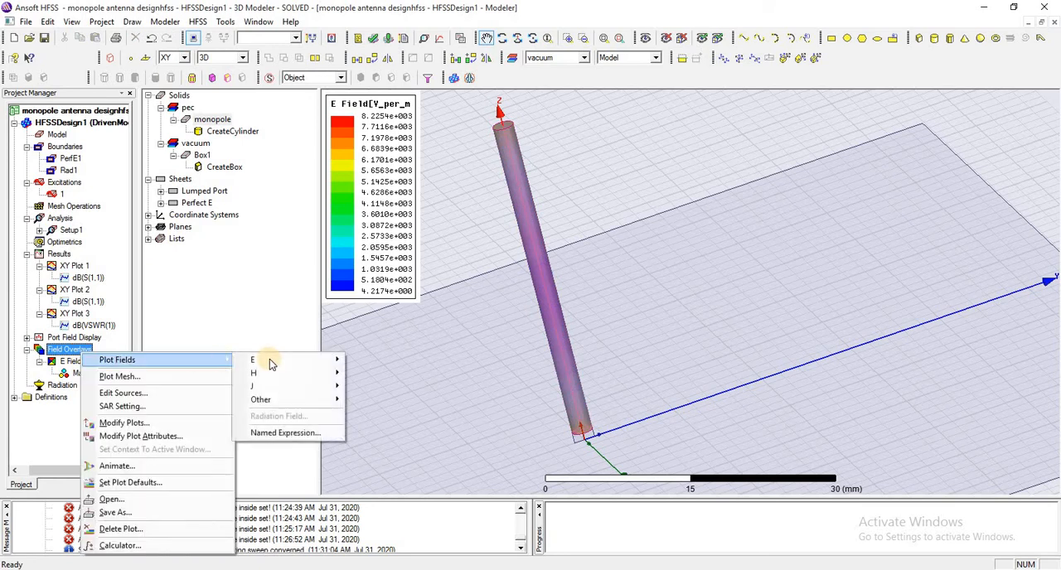
{"action": "mouse_move", "coordinate": [319, 365]}
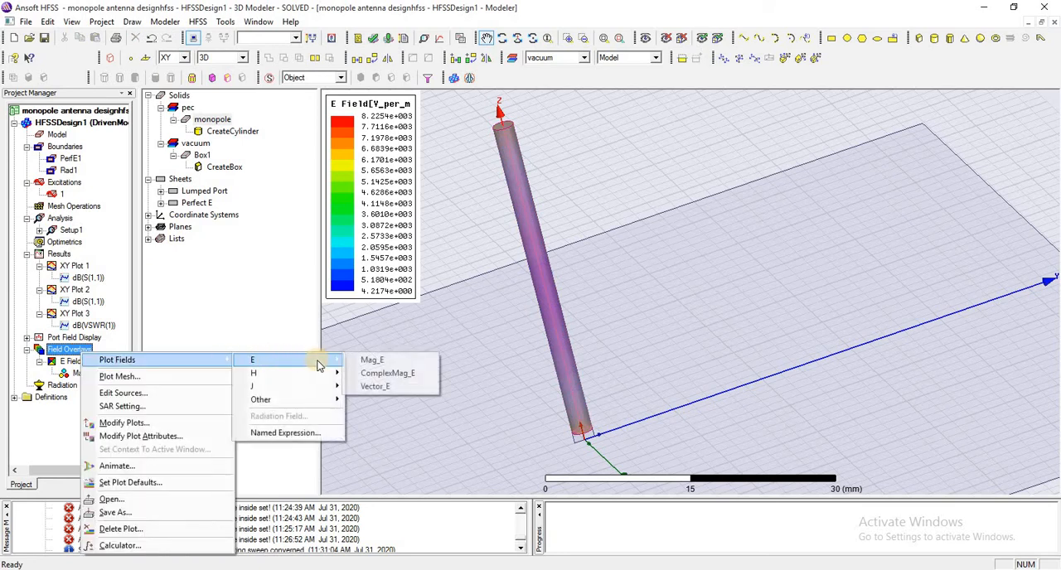
{"action": "left_click", "coordinate": [373, 387]}
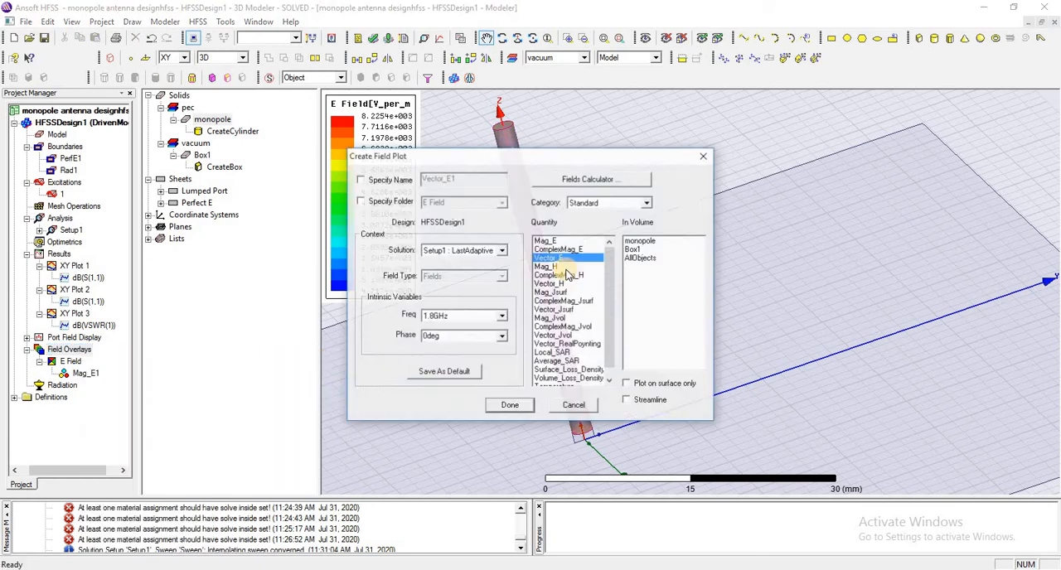
{"action": "left_click", "coordinate": [648, 243]}
{"action": "left_click", "coordinate": [510, 406]}
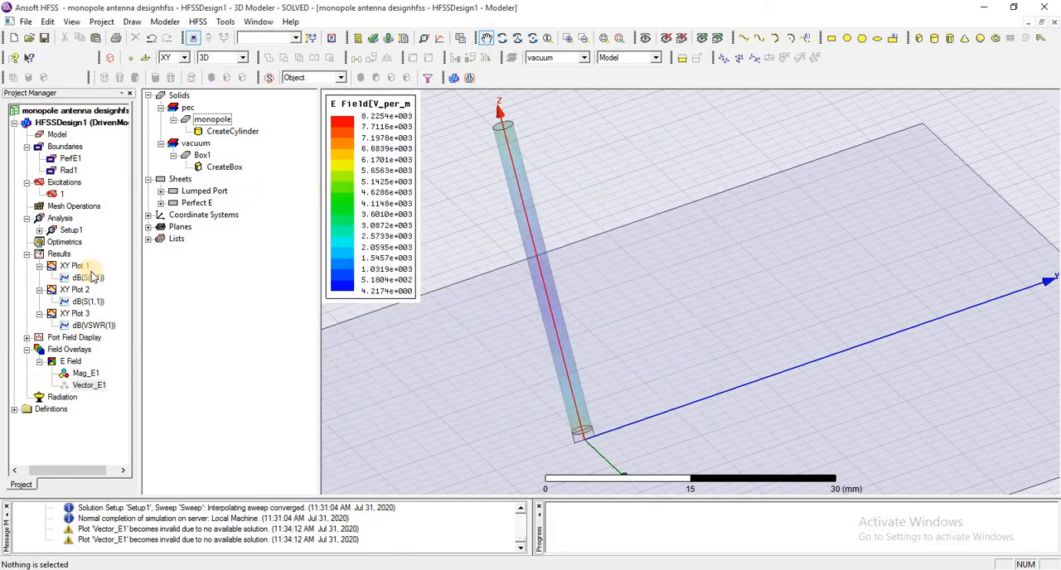
Try to animate the Vector_E1 field plot, and select the E Field overlay group.
{"action": "right_click", "coordinate": [90, 386]}
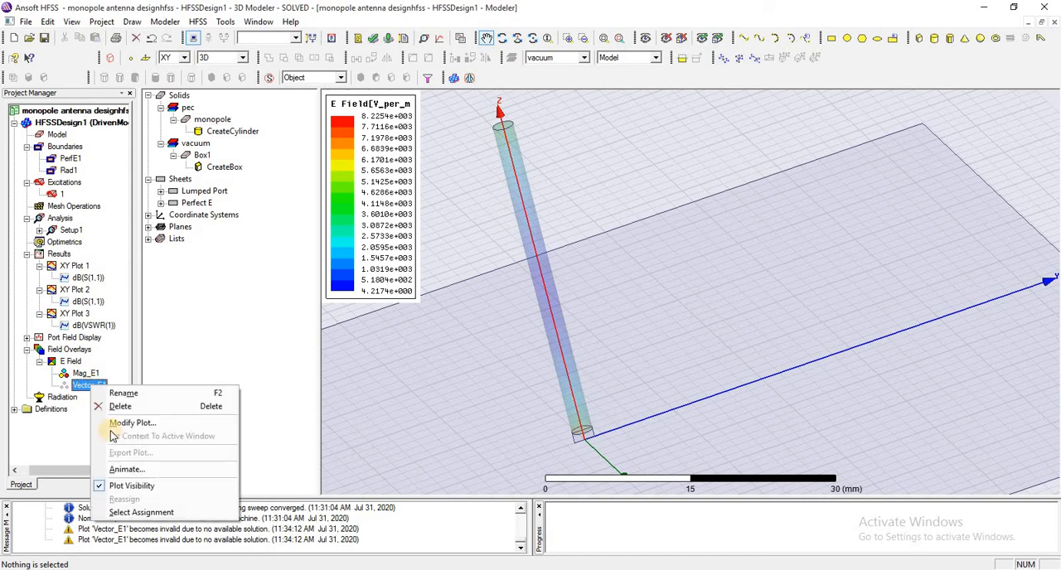
{"action": "left_click", "coordinate": [129, 470]}
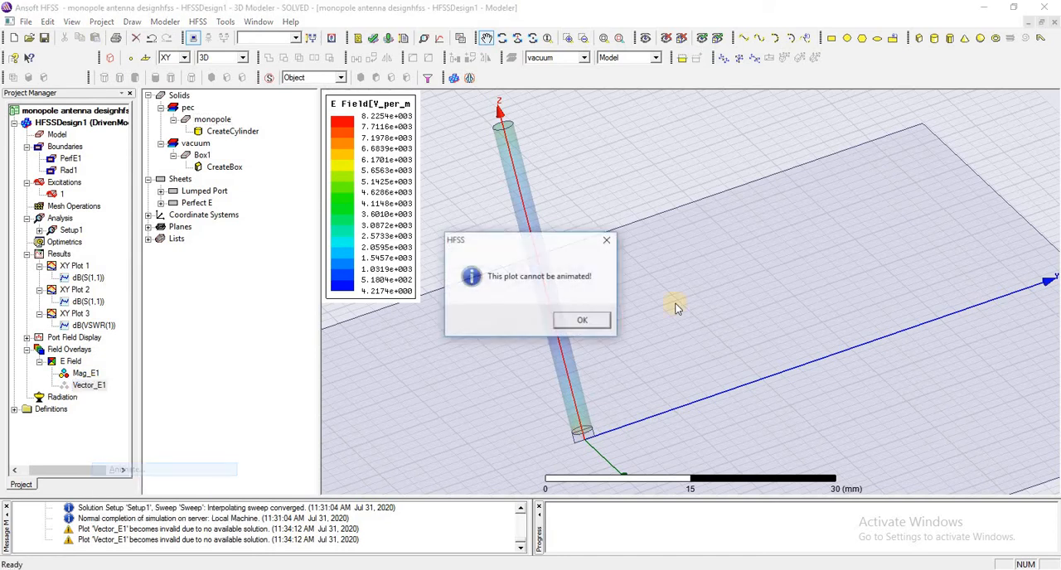
{"action": "left_click", "coordinate": [590, 320]}
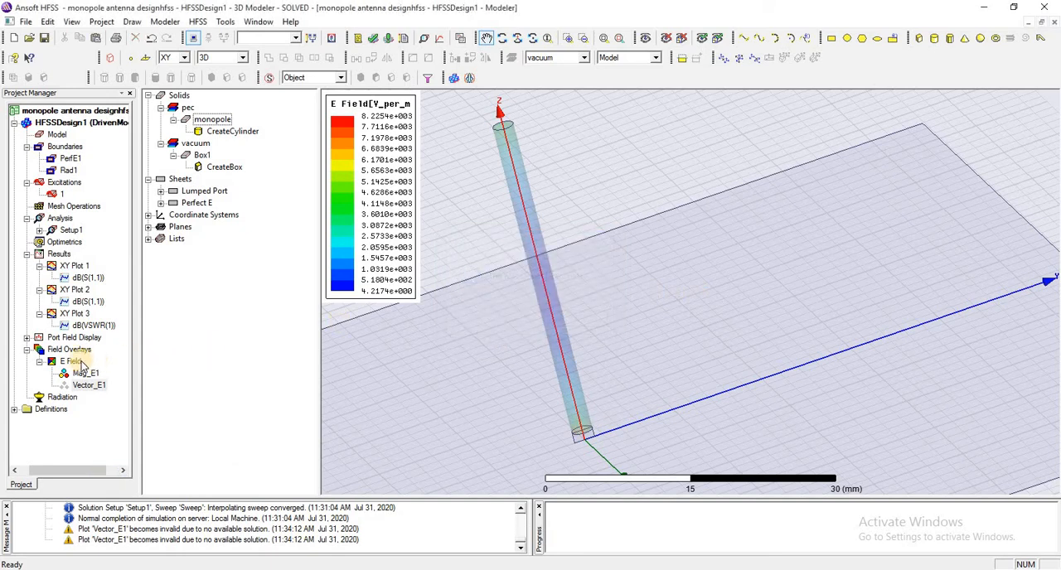
{"action": "left_click", "coordinate": [58, 363]}
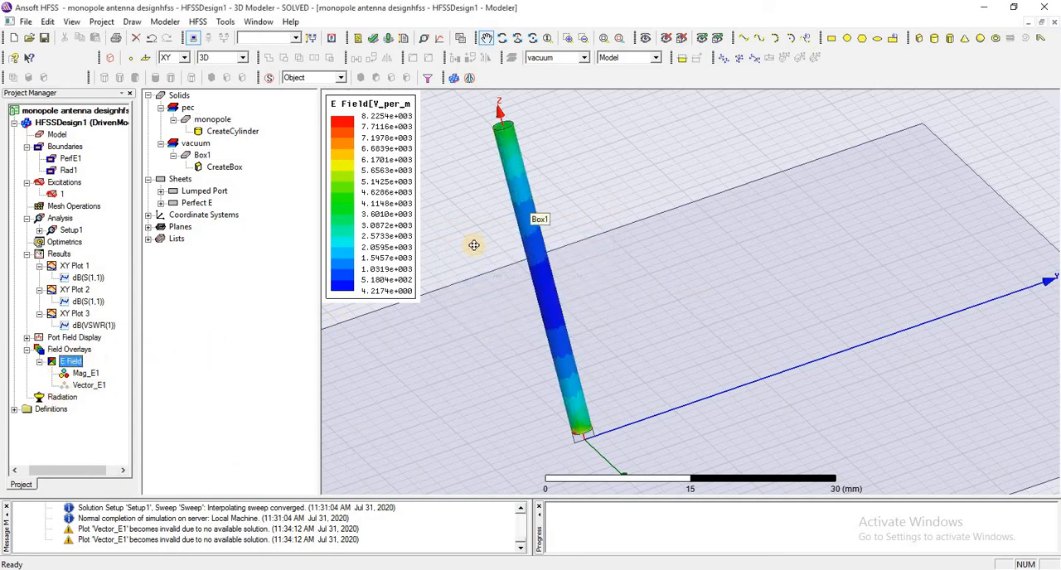
Insert an infinite sphere far field setup with Phi 0 to 360 deg and Theta -180 to 180 deg, both in 10 deg steps.
{"action": "right_click", "coordinate": [66, 400]}
{"action": "mouse_move", "coordinate": [133, 404]}
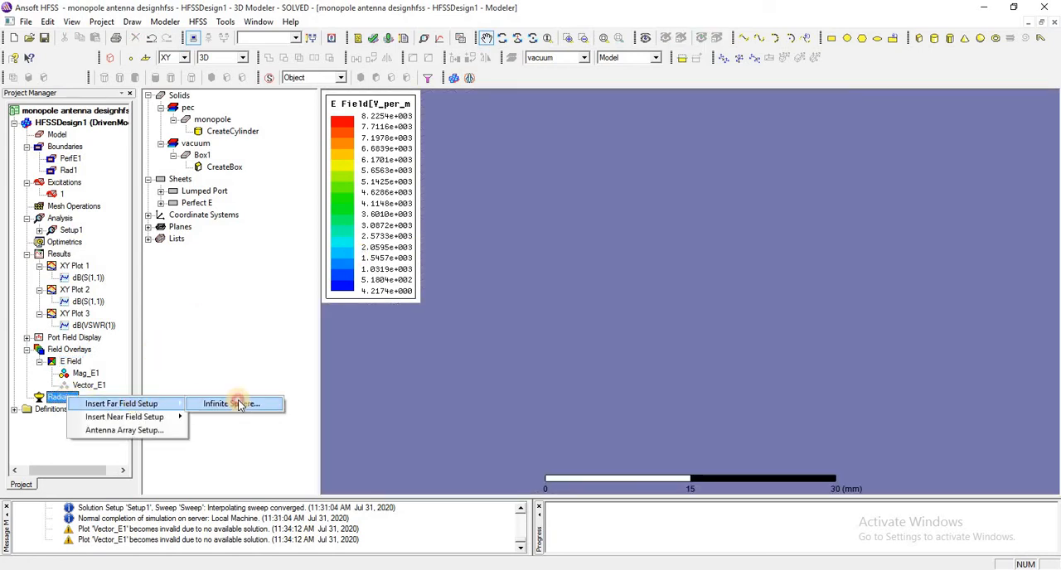
{"action": "left_click", "coordinate": [239, 404]}
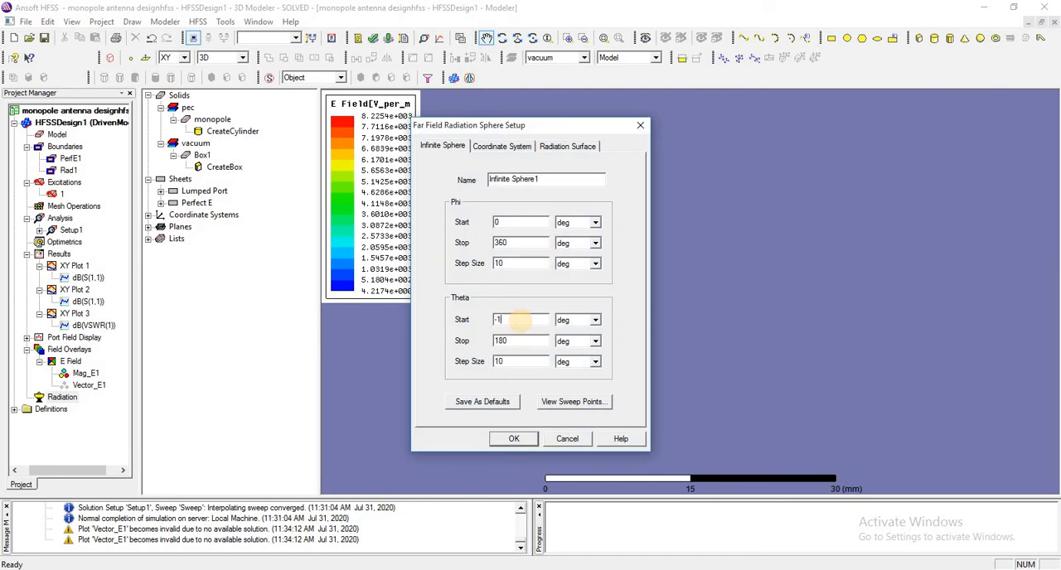
{"action": "left_click", "coordinate": [514, 439]}
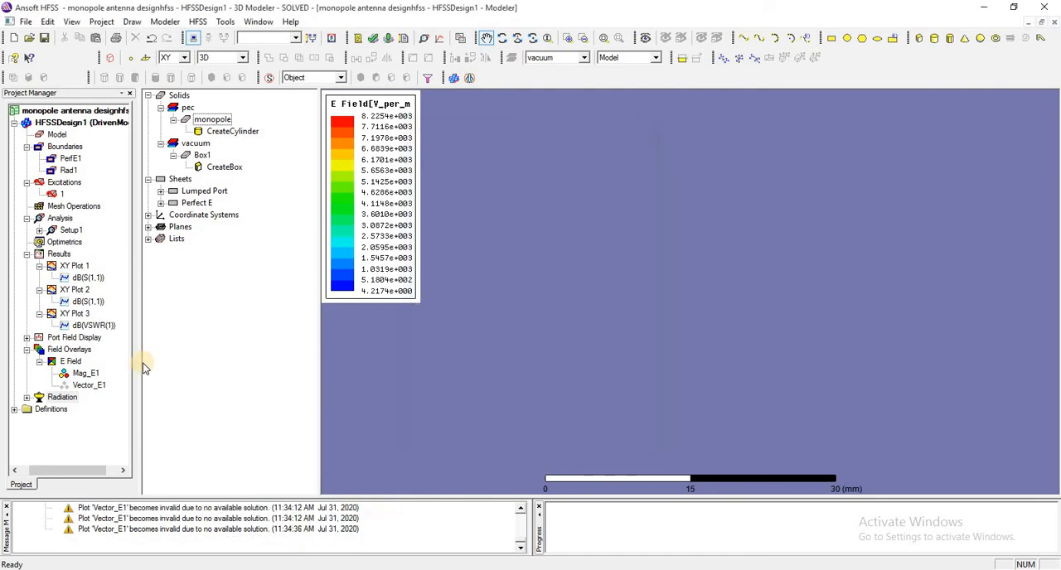
{"action": "left_click", "coordinate": [60, 398]}
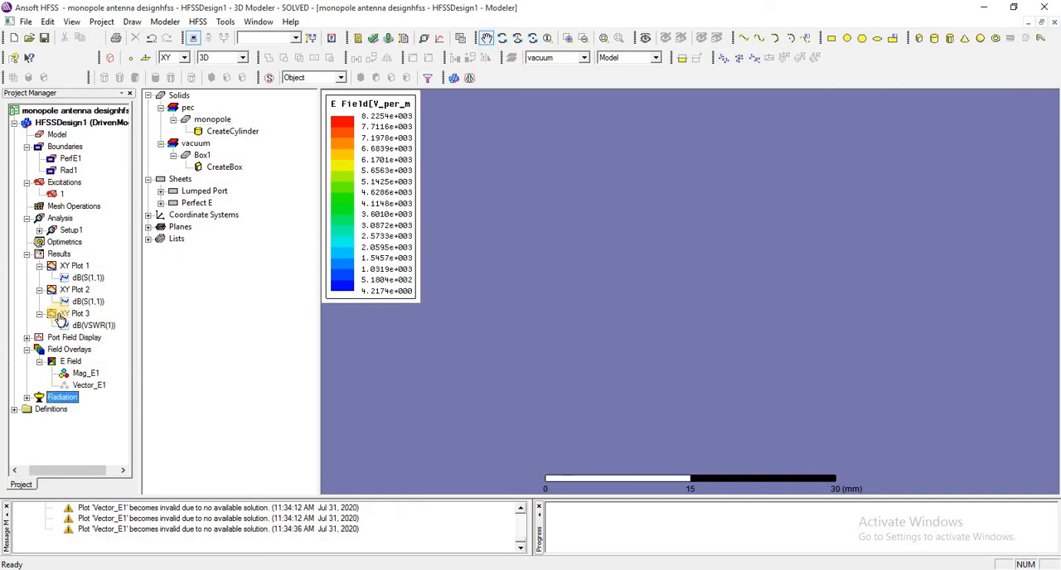
Create a far fields 3D polar plot of dB(rETotal) for Setup1 : LastAdaptive on Infinite Sphere1.
{"action": "right_click", "coordinate": [56, 254]}
{"action": "mouse_move", "coordinate": [166, 303]}
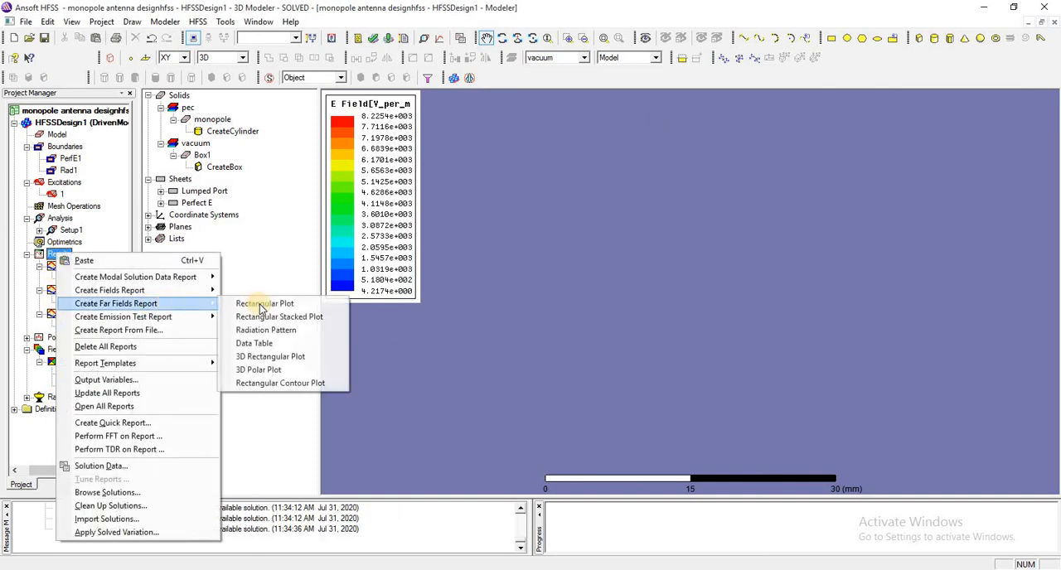
{"action": "left_click", "coordinate": [300, 369]}
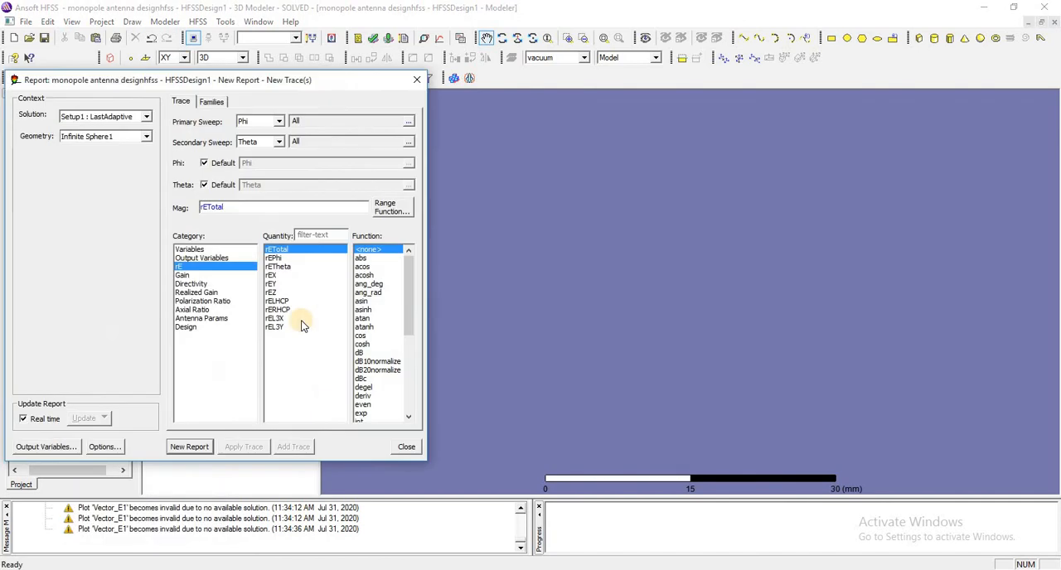
{"action": "left_click", "coordinate": [361, 353]}
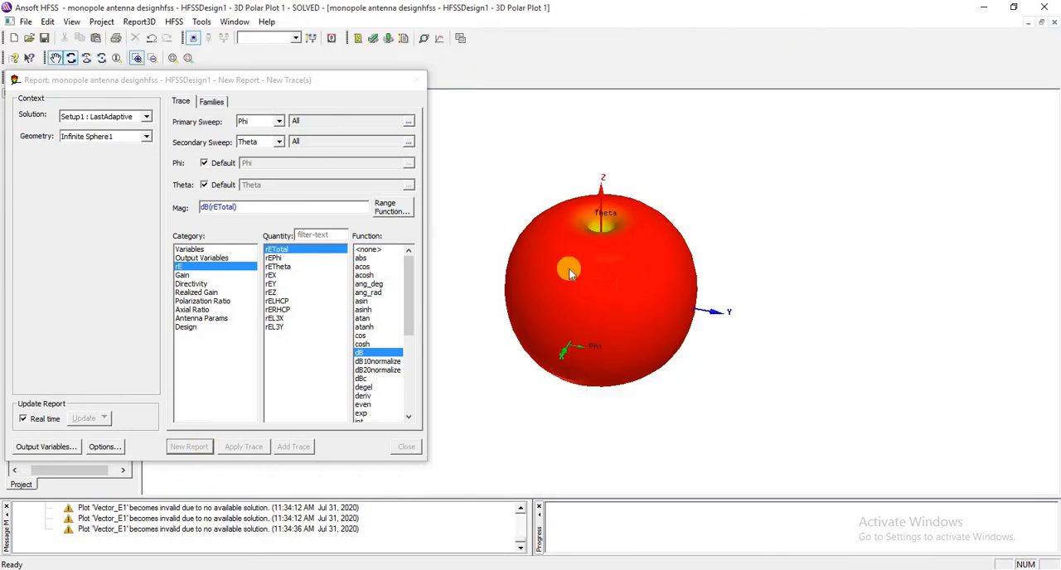
{"action": "left_click", "coordinate": [417, 79]}
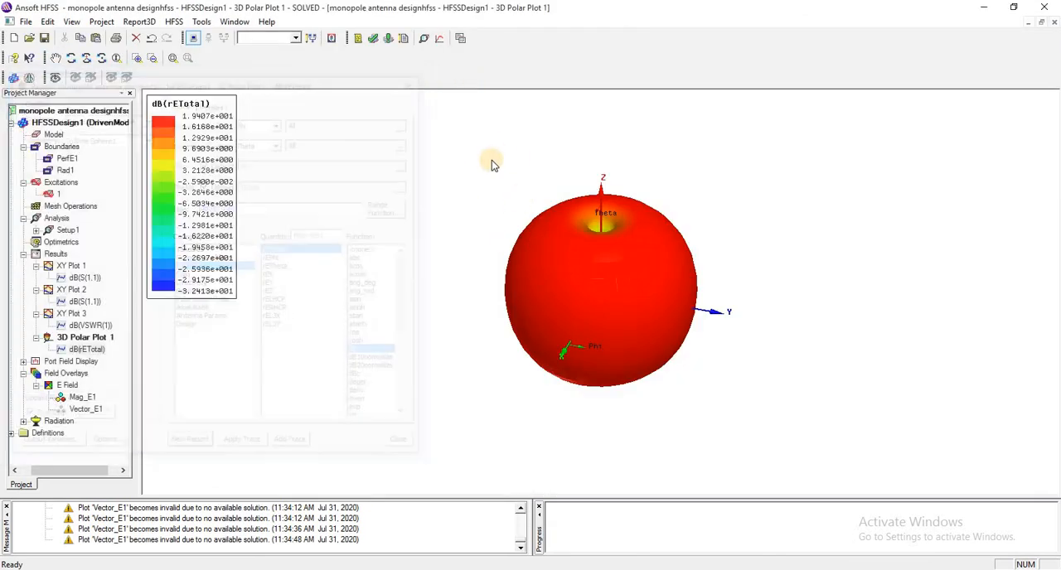
Create a far fields radiation pattern of dB(GainTotal) over Theta for Setup1 : LastAdaptive on Infinite Sphere1.
{"action": "right_click", "coordinate": [52, 253]}
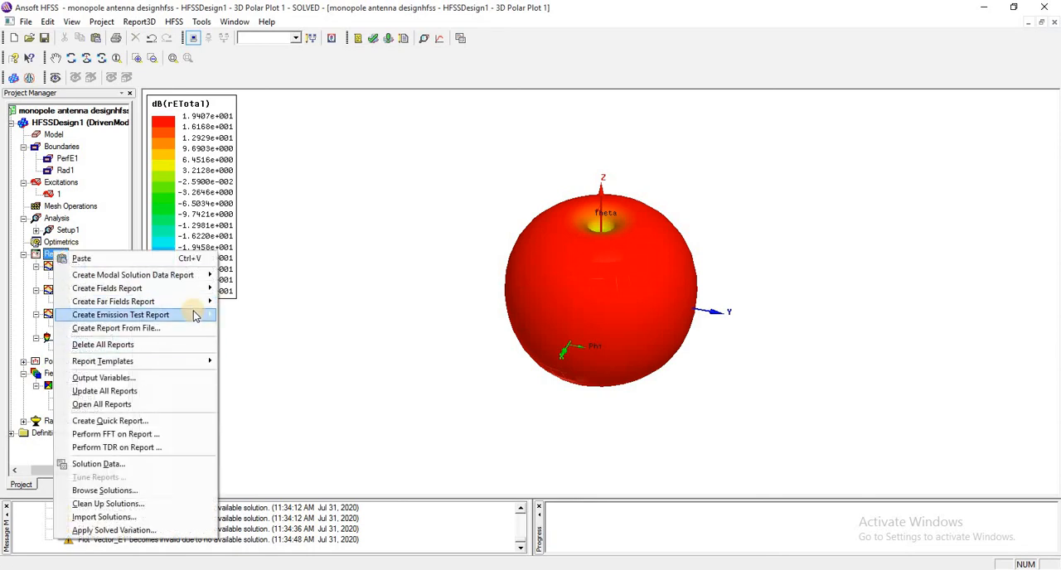
{"action": "mouse_move", "coordinate": [190, 308]}
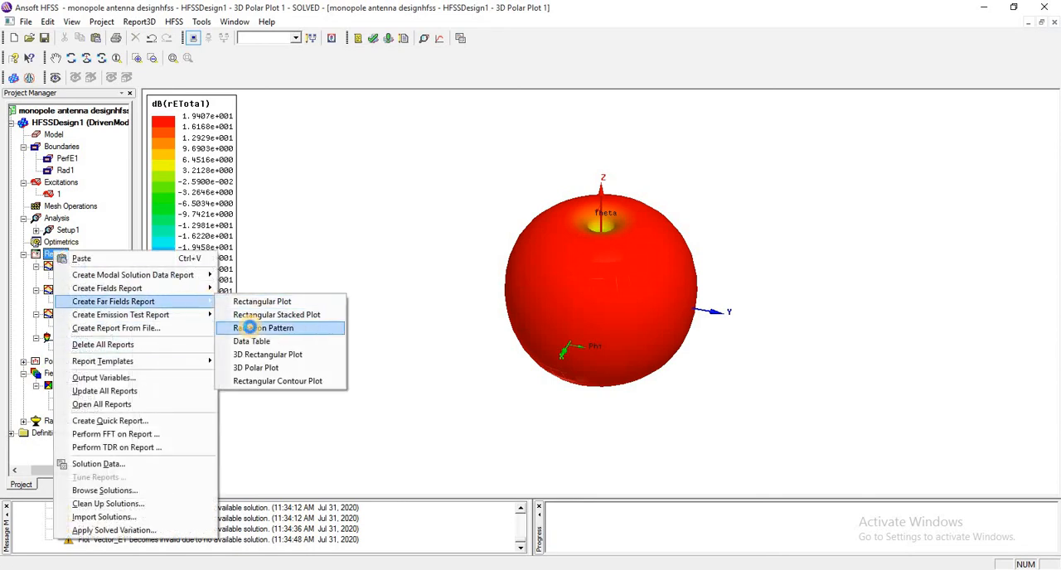
{"action": "left_click", "coordinate": [266, 328]}
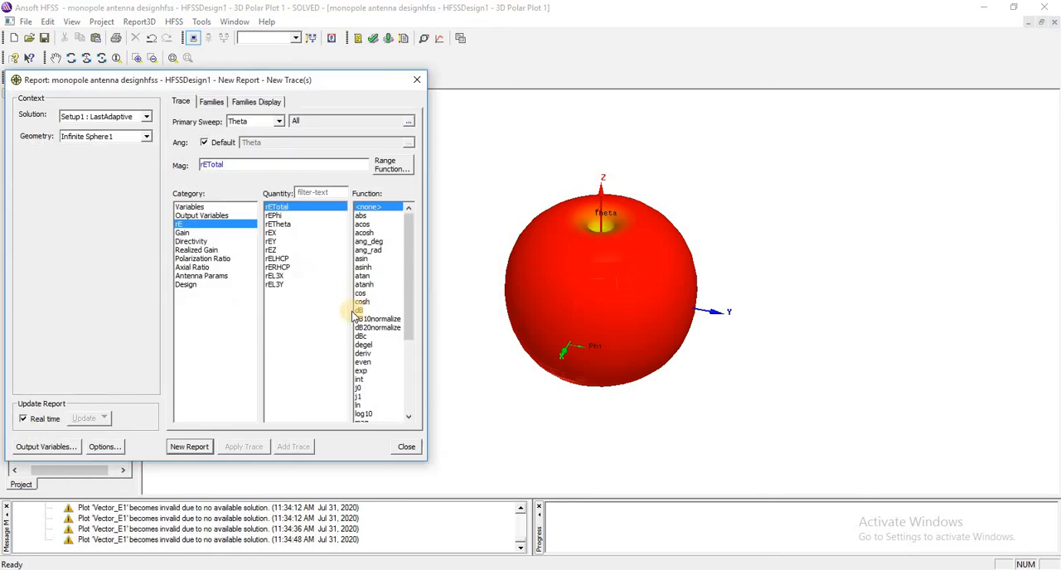
{"action": "left_click", "coordinate": [361, 310]}
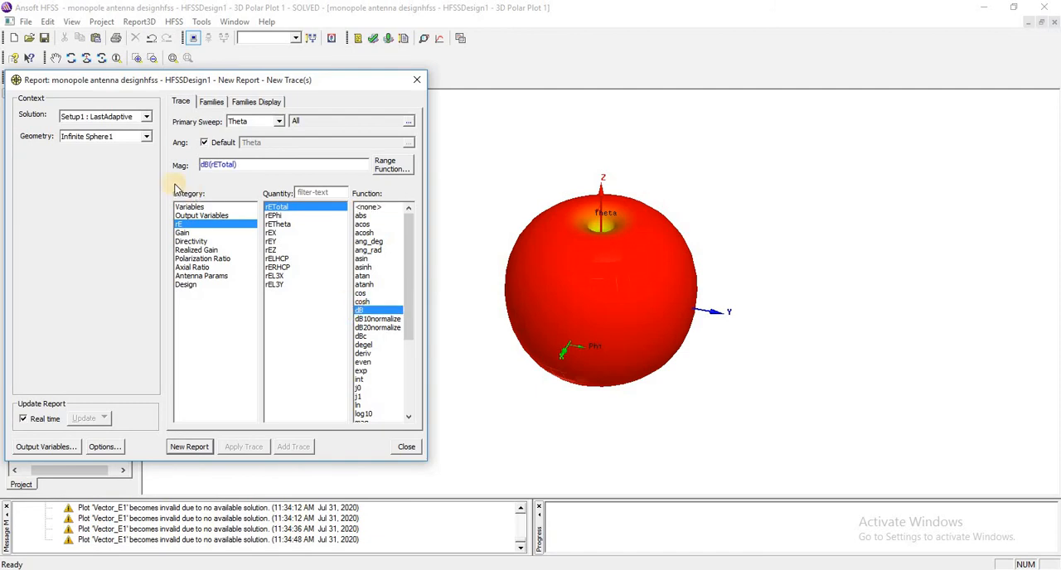
{"action": "left_click", "coordinate": [190, 233]}
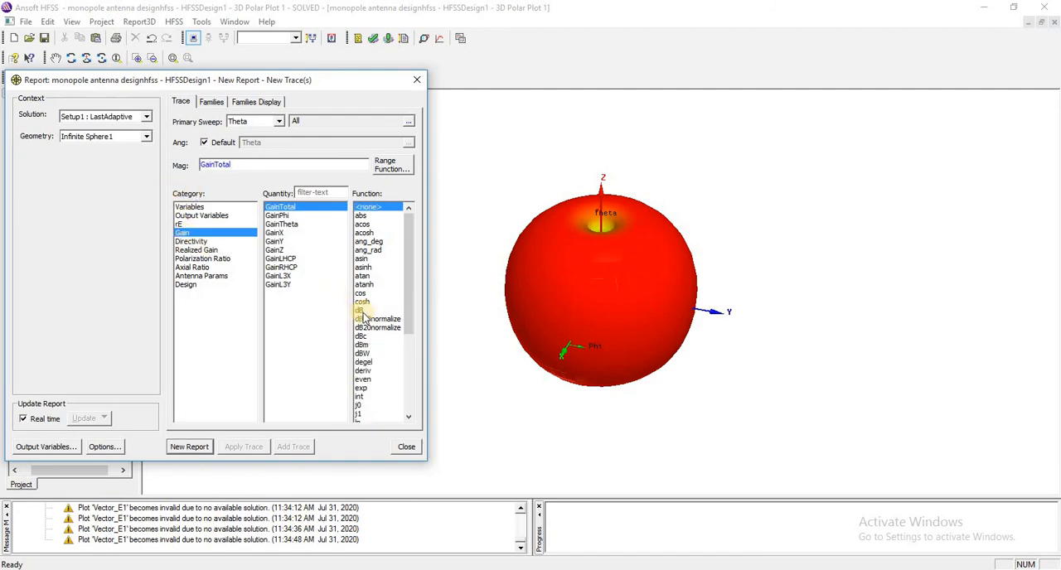
{"action": "left_click", "coordinate": [362, 310]}
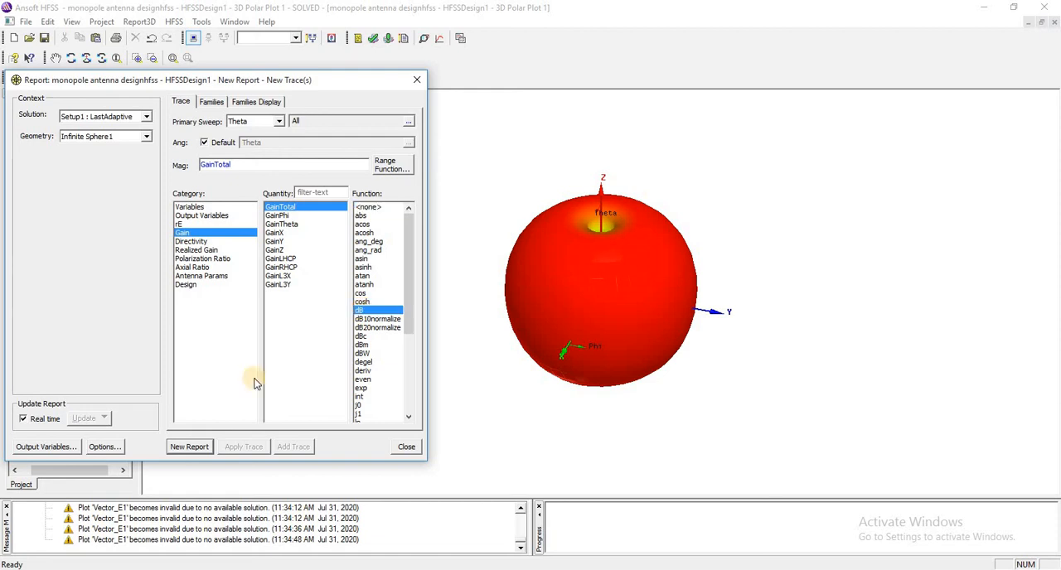
{"action": "left_click", "coordinate": [199, 447]}
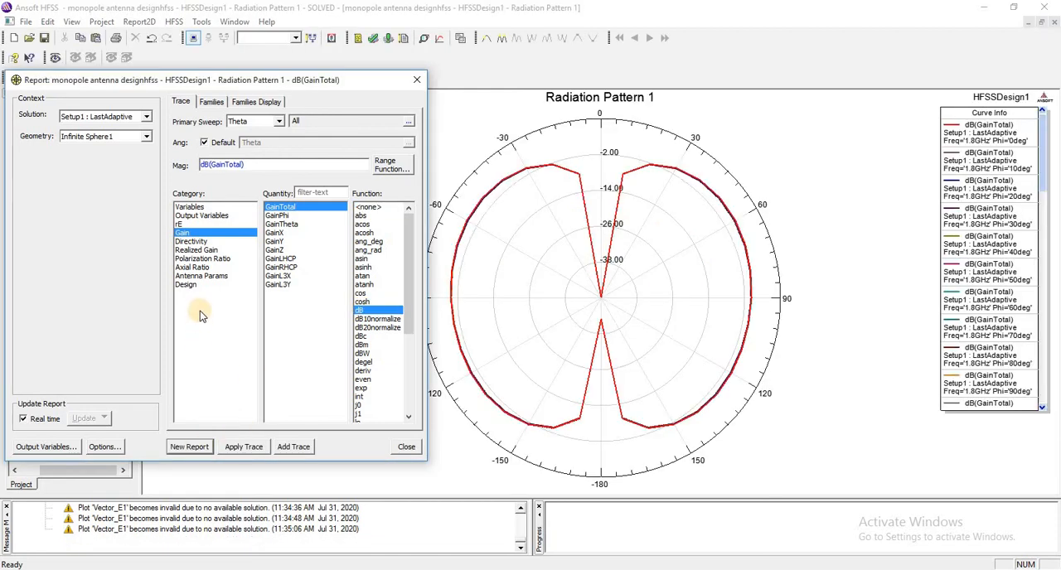
Create a second radiation pattern report of dB(rETotal) over Theta with the same solution and geometry.
{"action": "left_click", "coordinate": [191, 236]}
{"action": "left_click", "coordinate": [186, 224]}
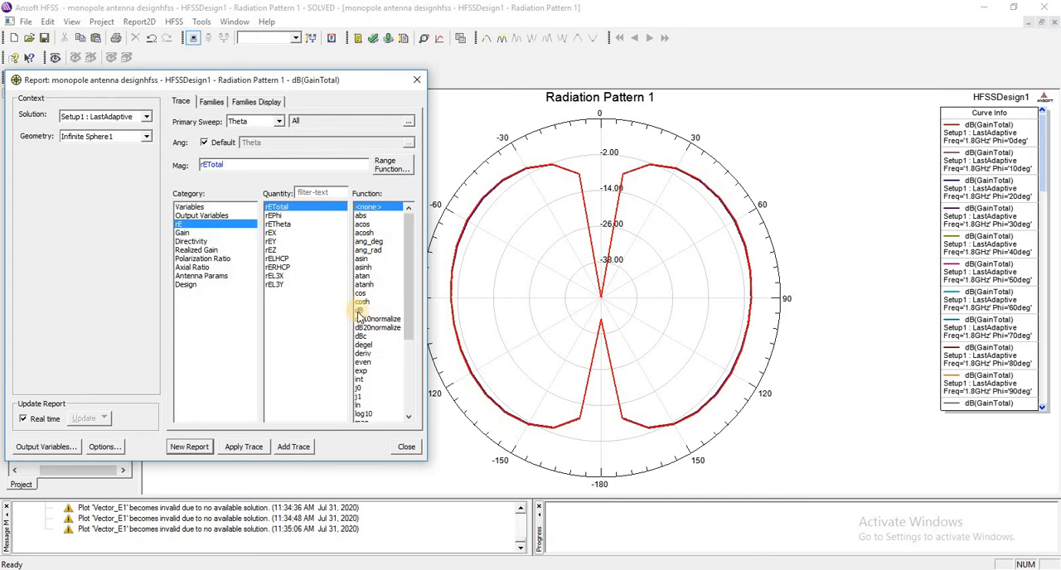
{"action": "left_click", "coordinate": [360, 310]}
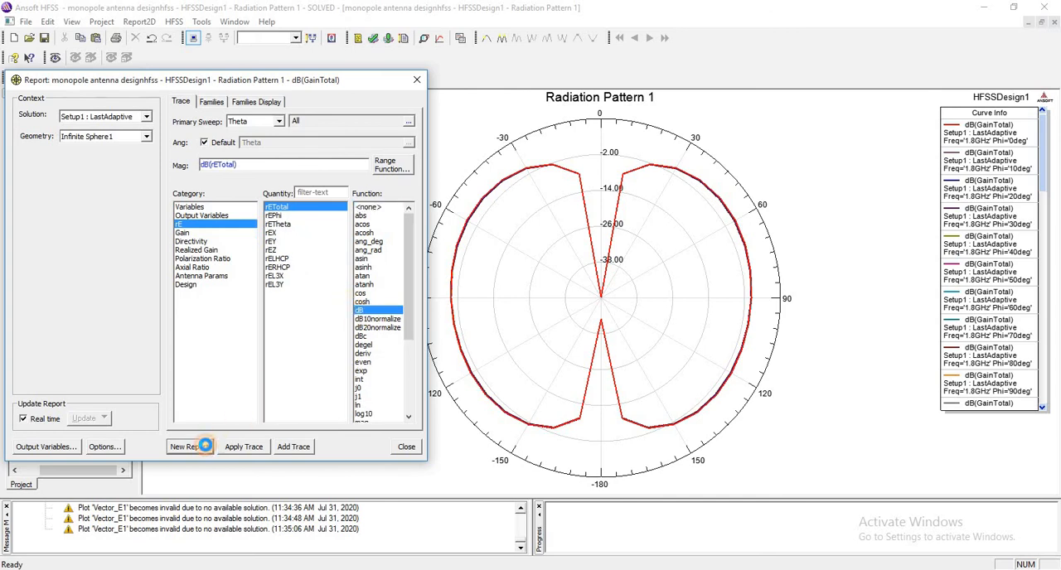
{"action": "left_click", "coordinate": [204, 446]}
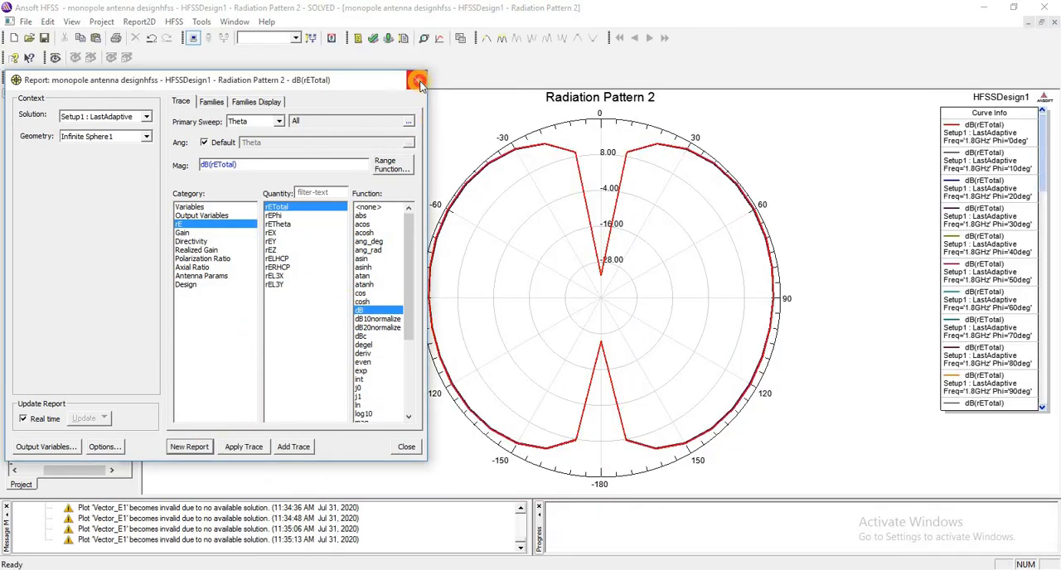
Close the report settings and both radiation pattern windows to return to the 3D polar plot.
{"action": "left_click", "coordinate": [417, 80]}
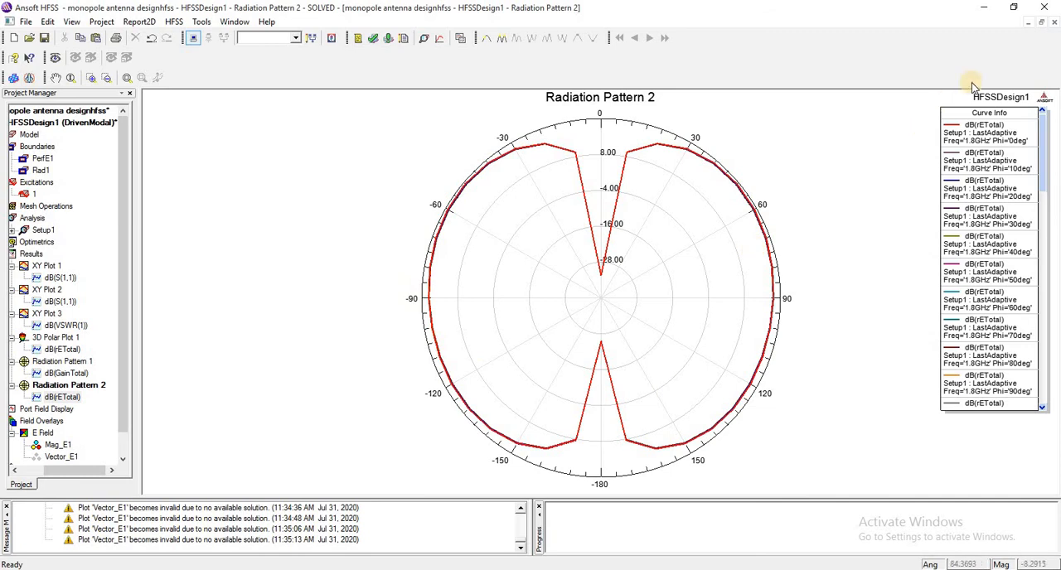
{"action": "left_click", "coordinate": [1054, 24]}
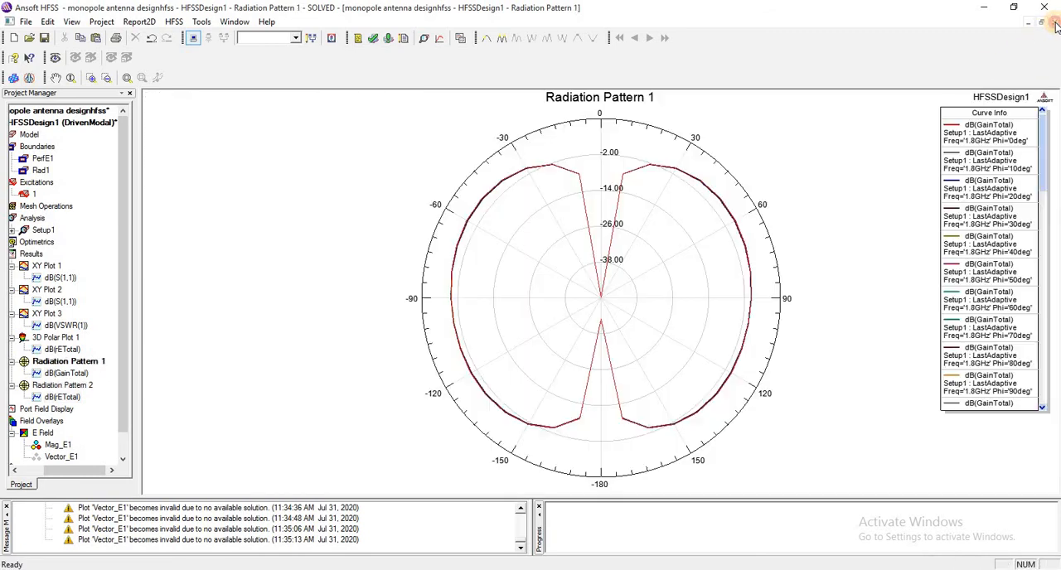
{"action": "left_click", "coordinate": [1055, 24]}
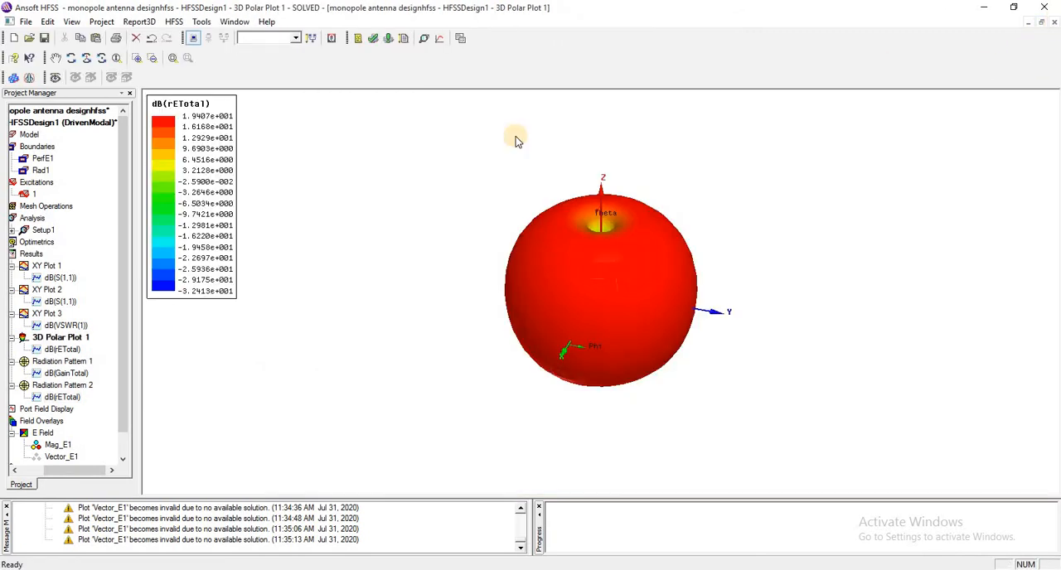